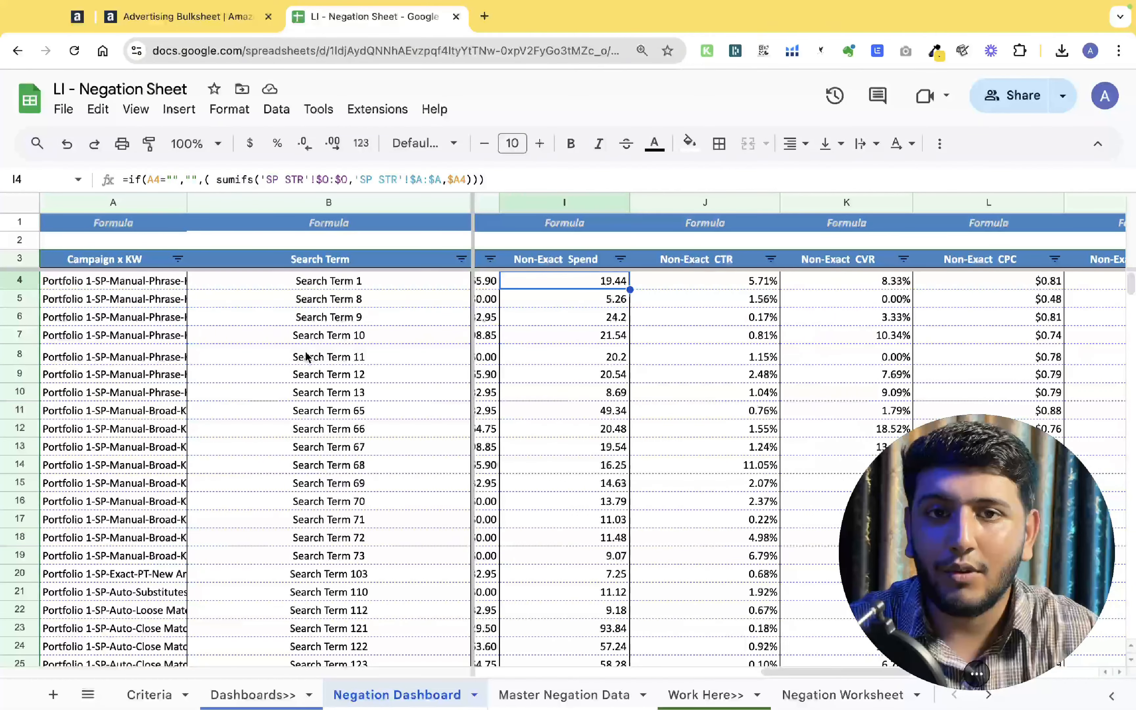
- Open the Criteria sheet and review each negation criterion together with its negation level
left_click(224, 337)
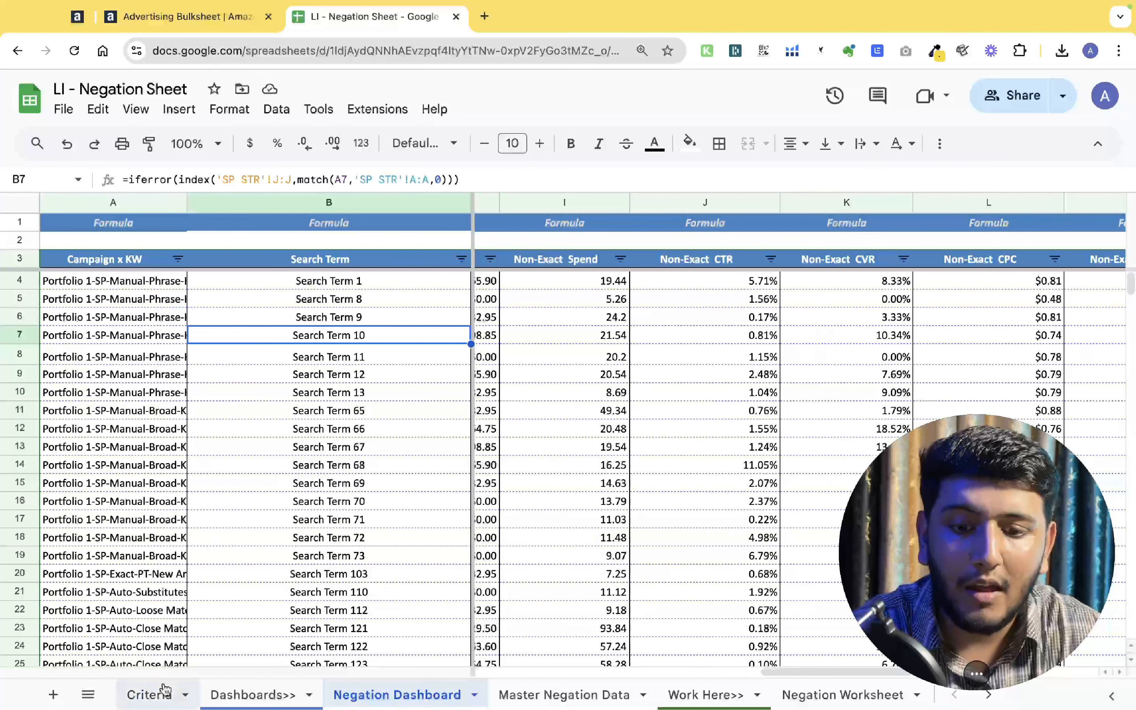
left_click(160, 694)
left_click(182, 316)
key("Up")
key("Up")
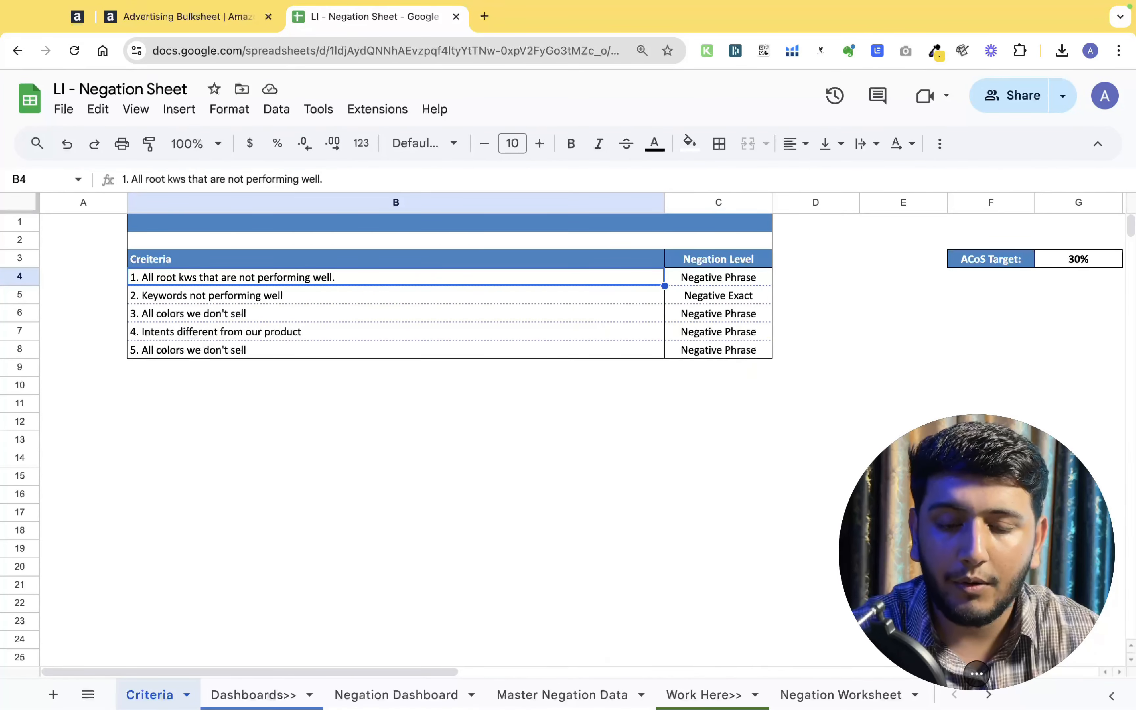
key("Down")
key("Down")
key("Up")
key("Right")
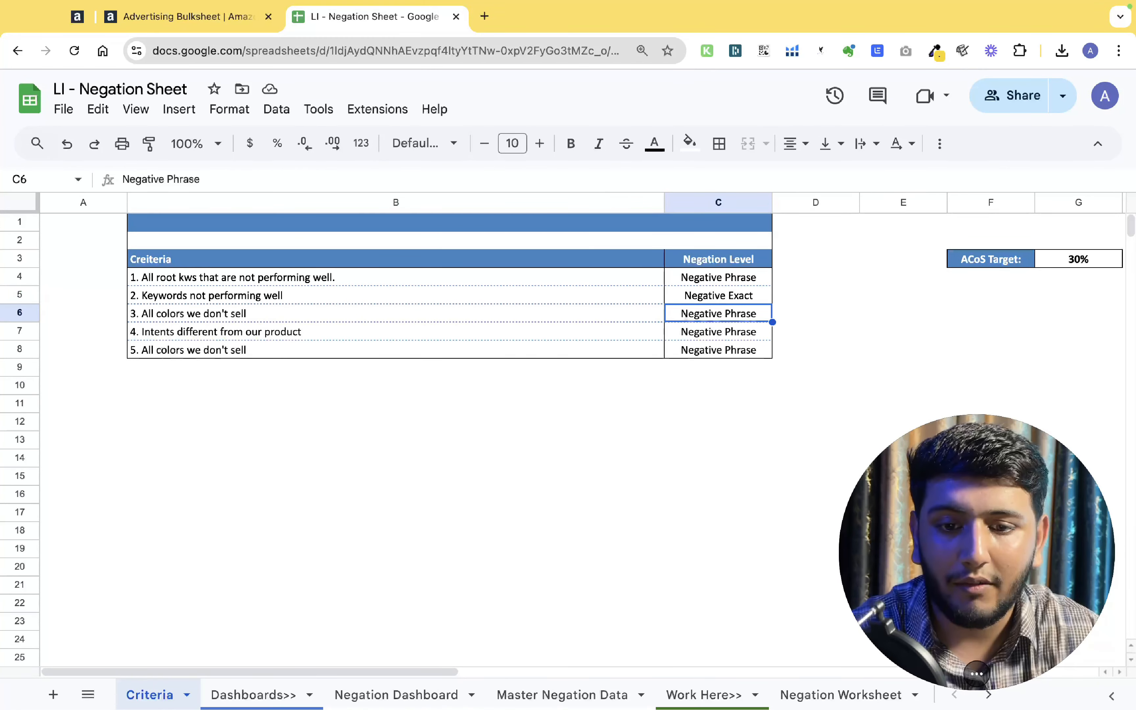
key("Down")
key("Left")
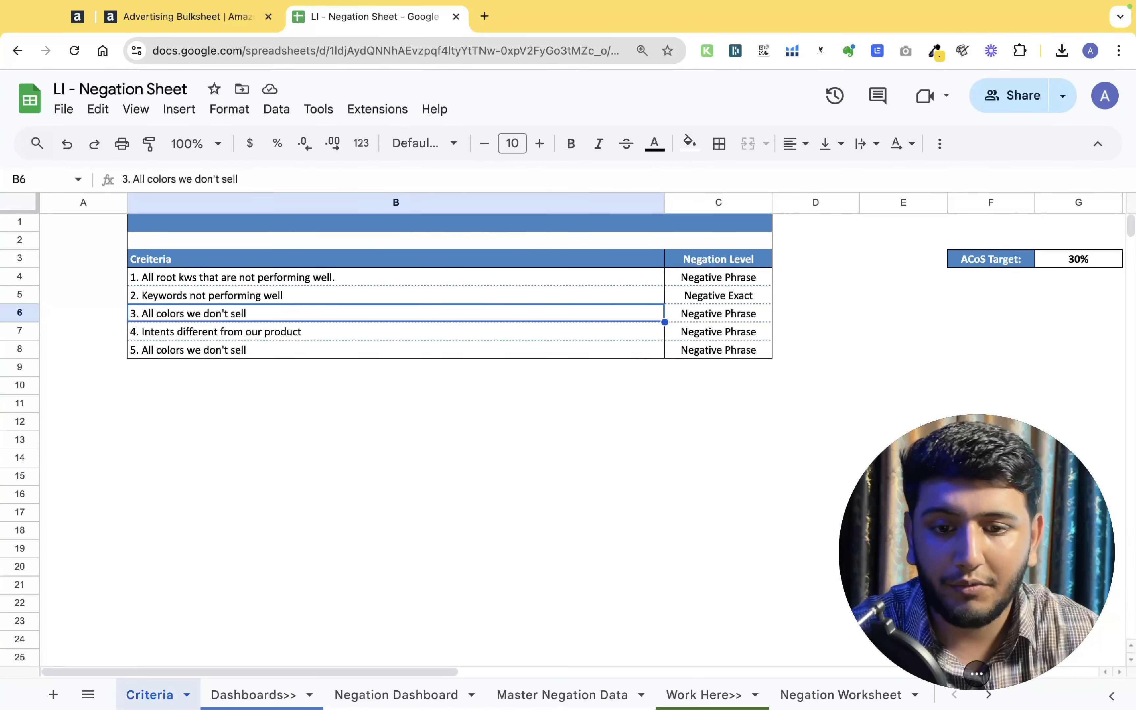
key("Right")
key("Down")
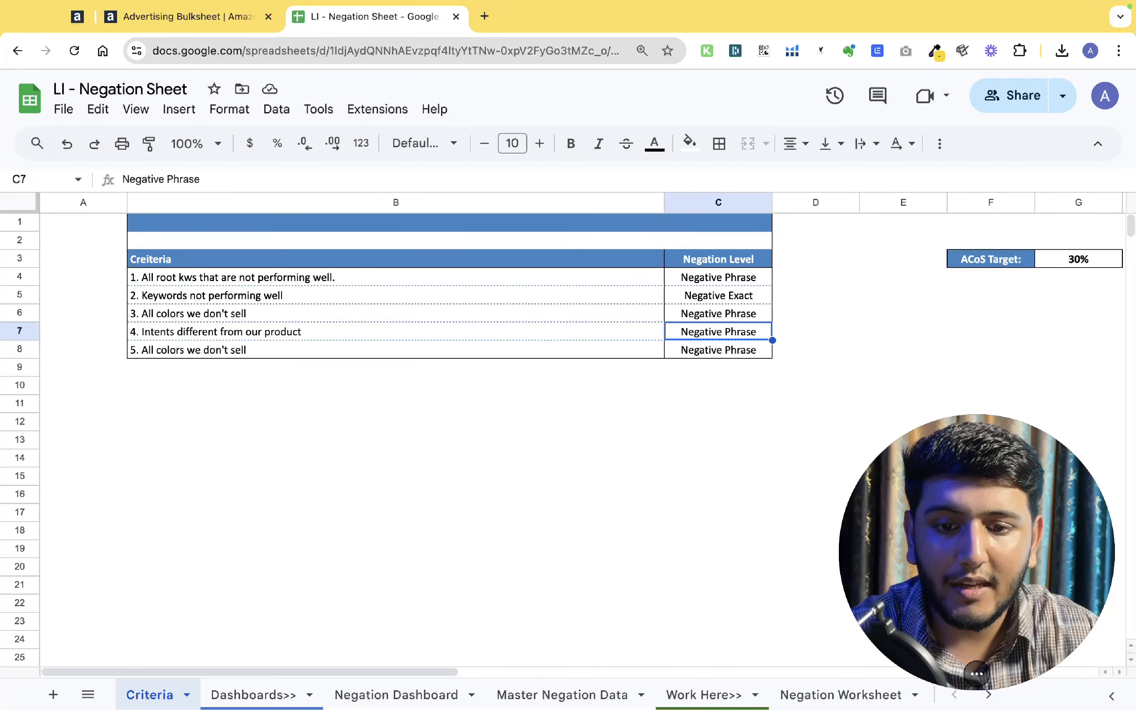
key("Down")
key("Left")
key("Up")
key("Up")
key("Down")
key("Down")
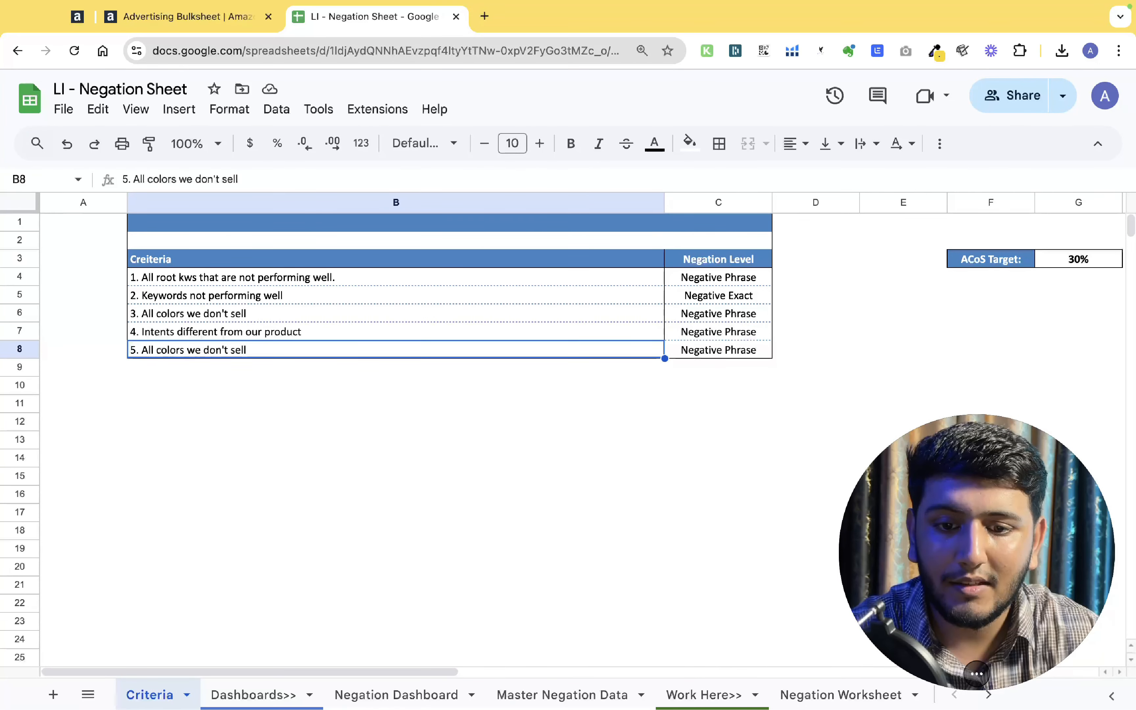
- Correct the fifth criterion on the Criteria sheet to read "5. All sizes we don't sell"
double_click(176, 350)
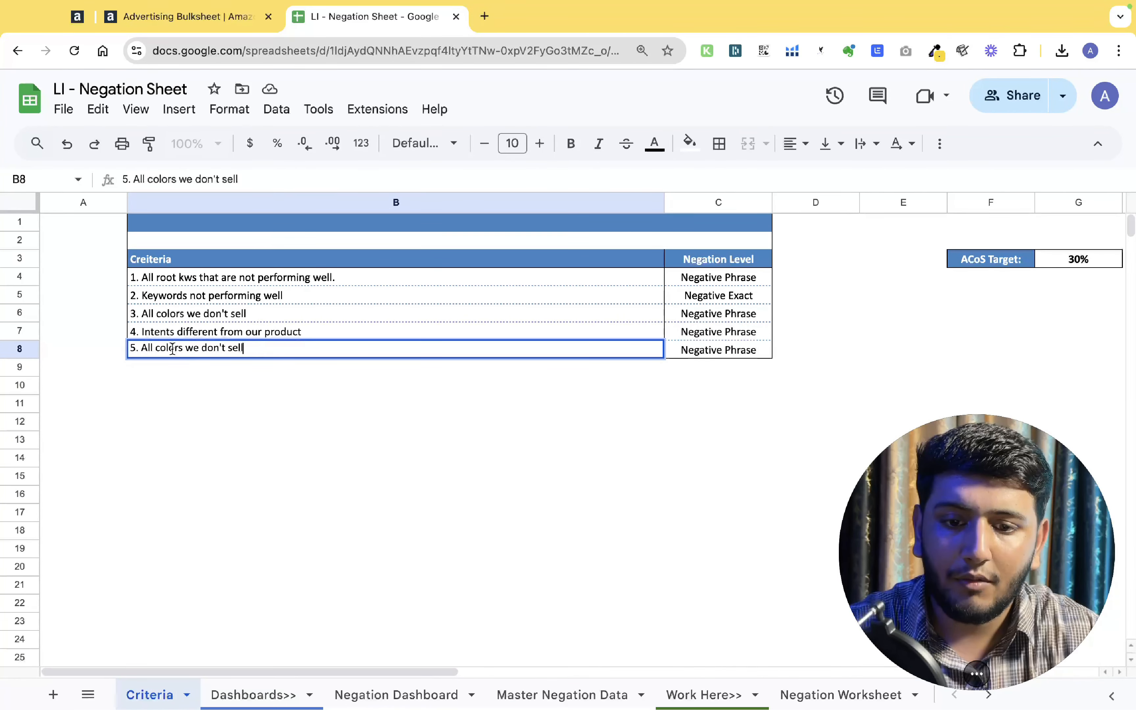
double_click(172, 348)
type("sizes")
key("Return")
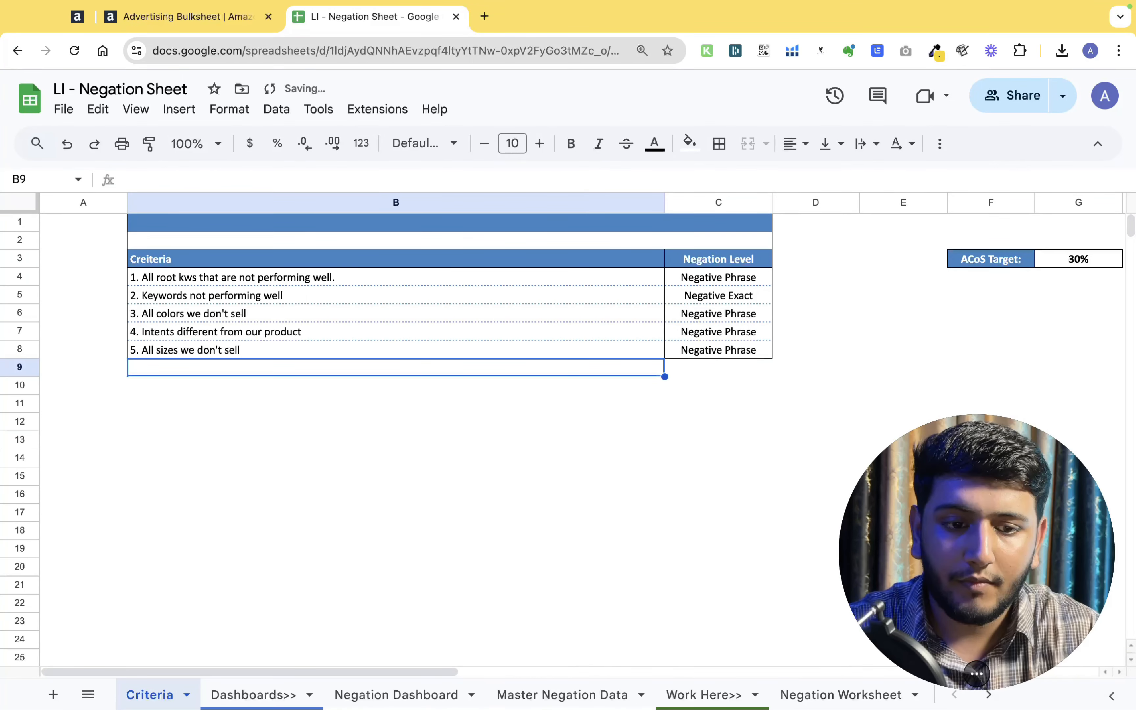
key("Up")
key("Up")
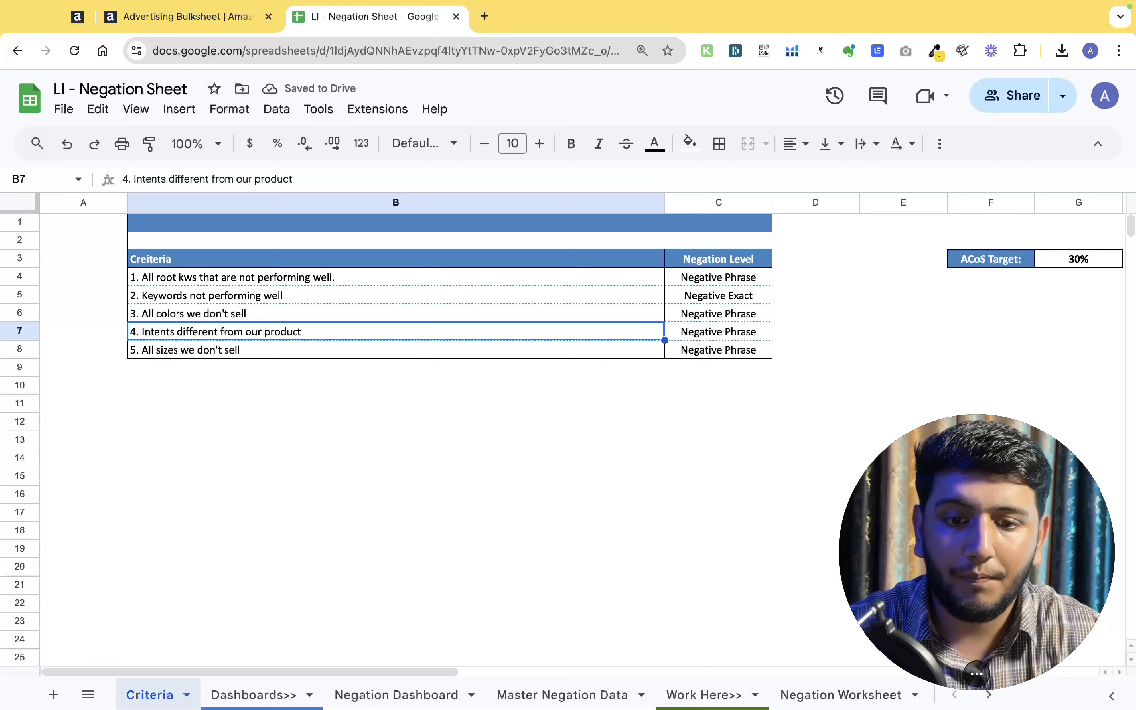
key("Down")
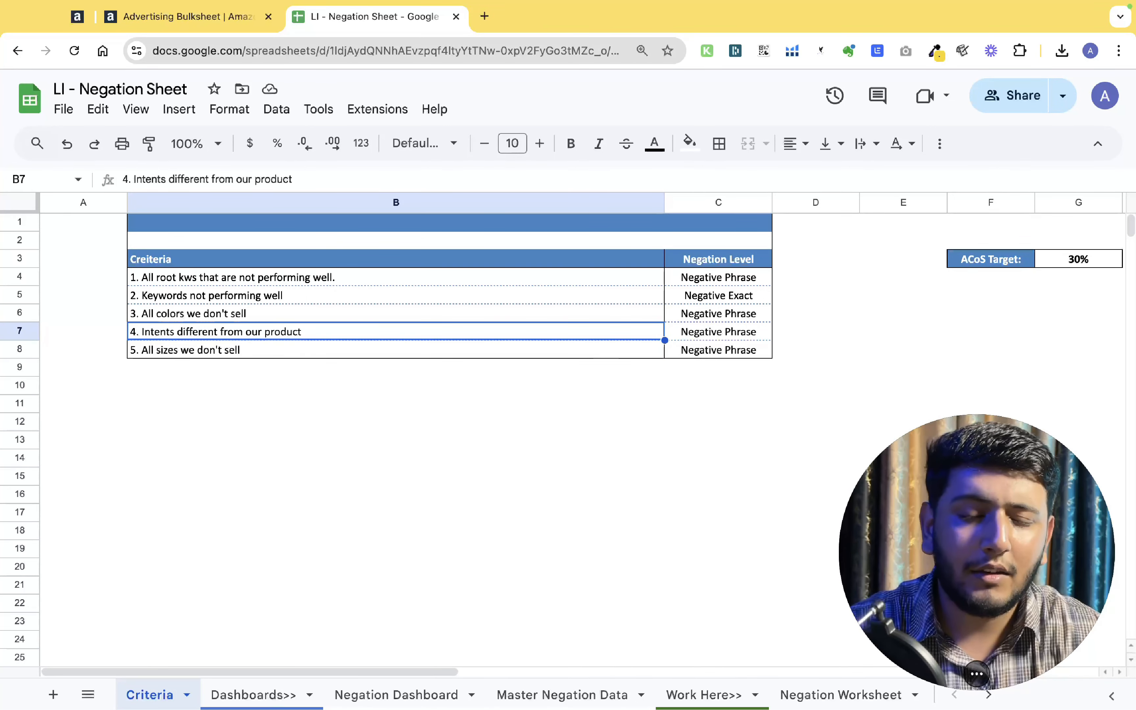
key("Up")
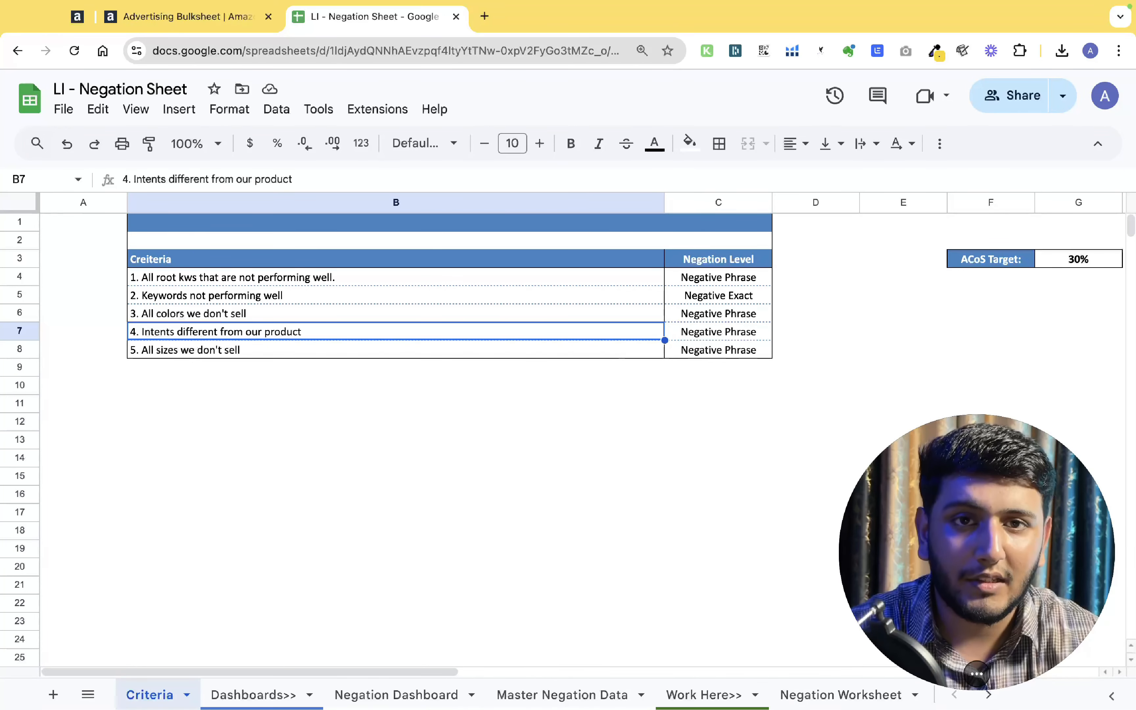
- Set the ACoS Target on the Criteria sheet to 35%
scroll(518, 310, "right", 5)
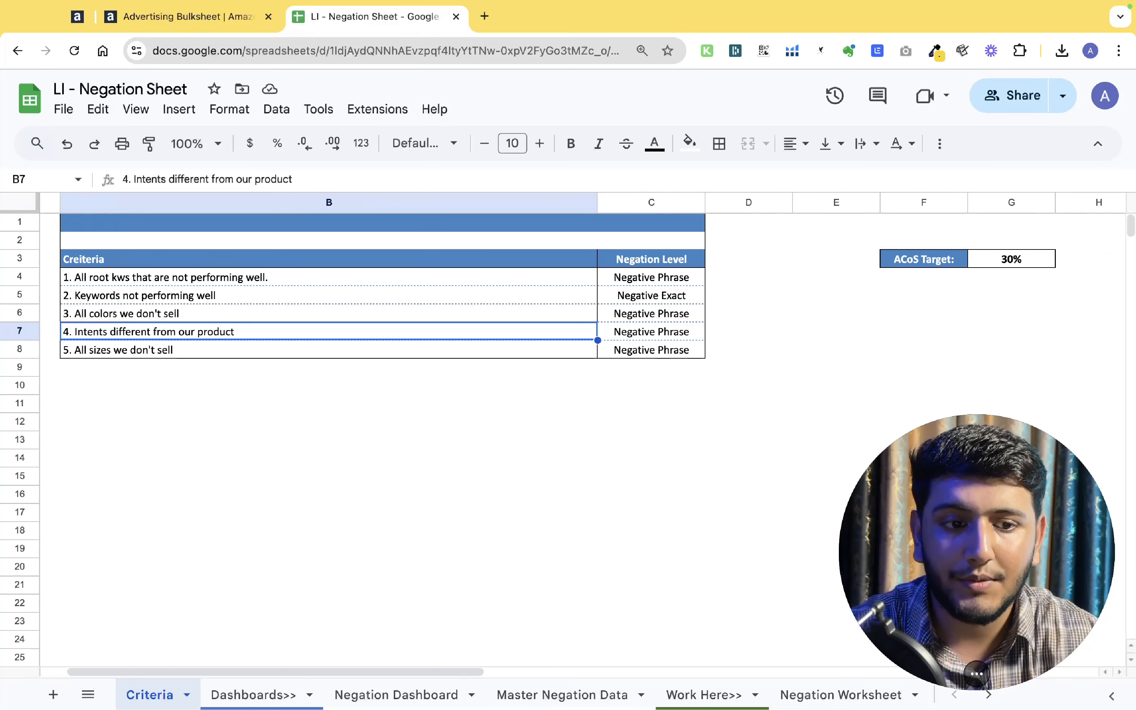
left_click(721, 261)
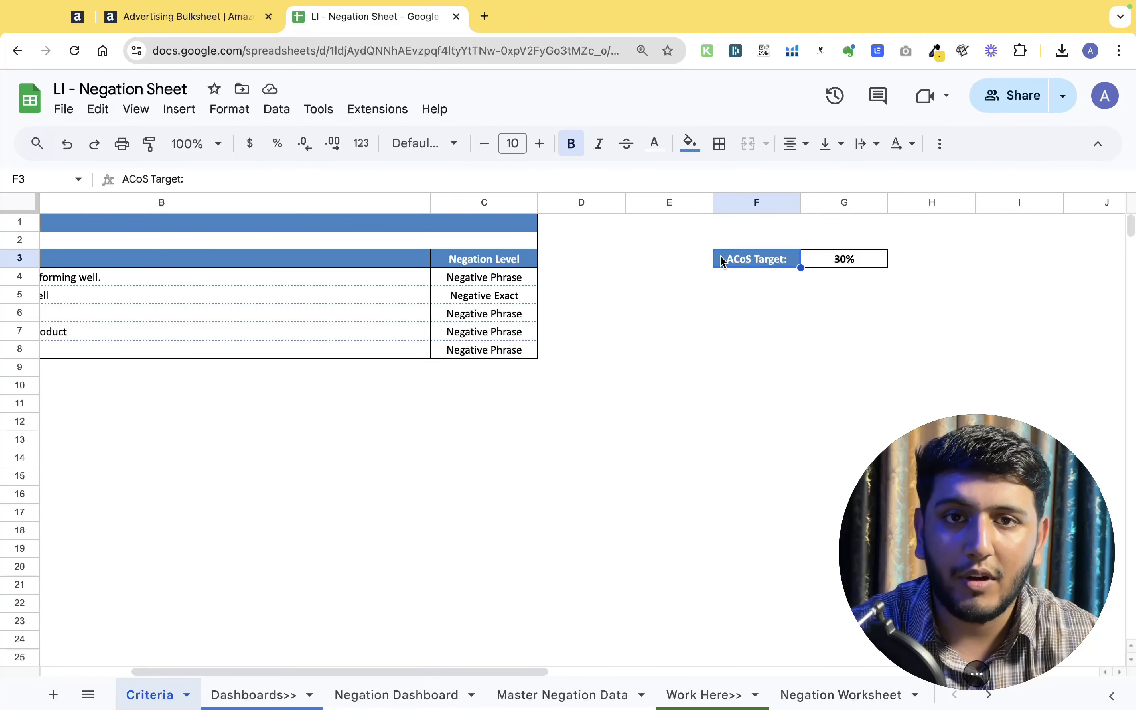
key("Right")
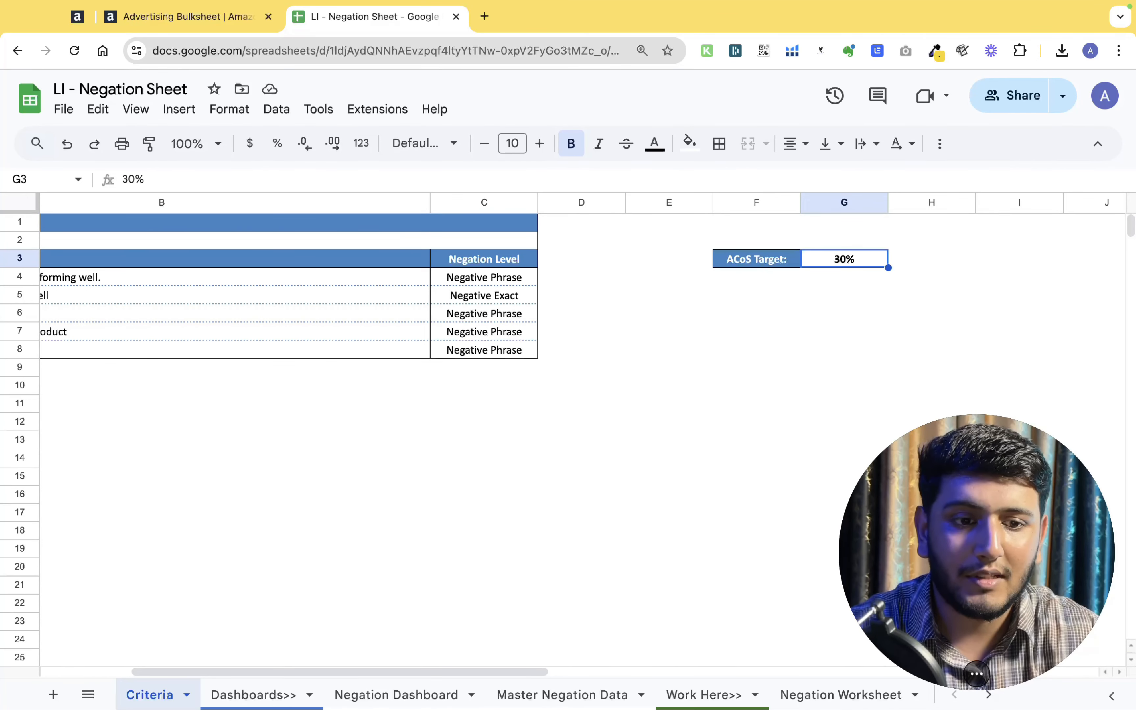
type("35%")
key("Return")
key("Up")
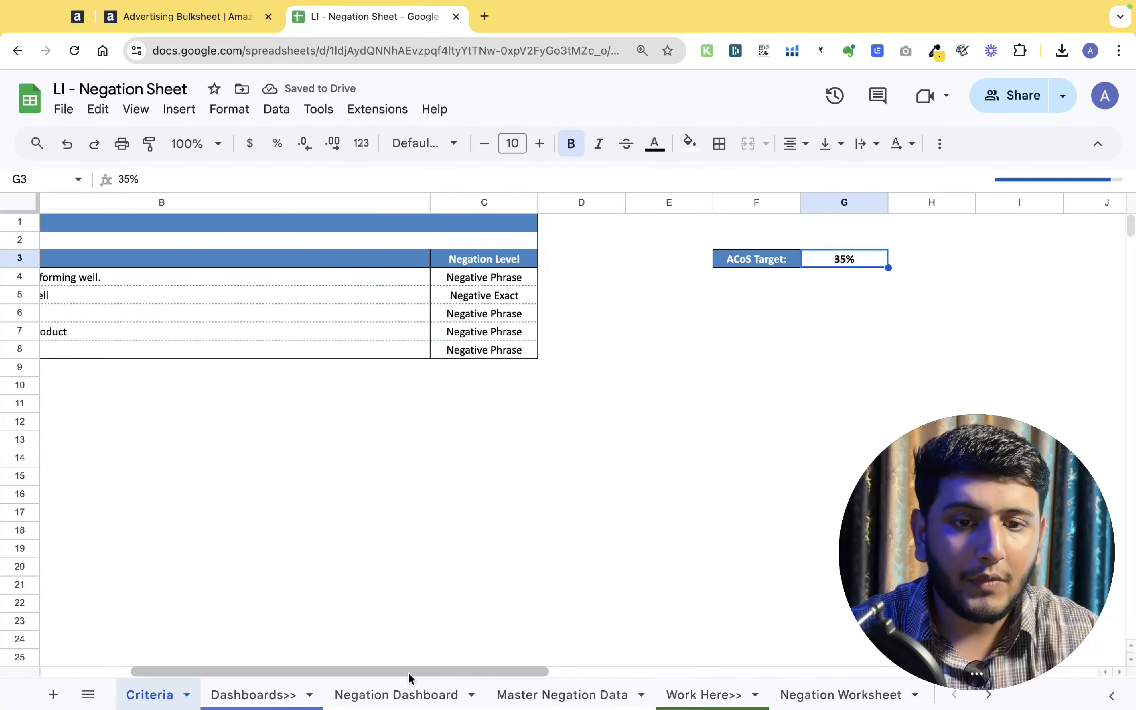
- Look over the Negation Dashboard, Negation Worksheet, Sponsored Products Campaigns and SP STR sheets
left_click(397, 694)
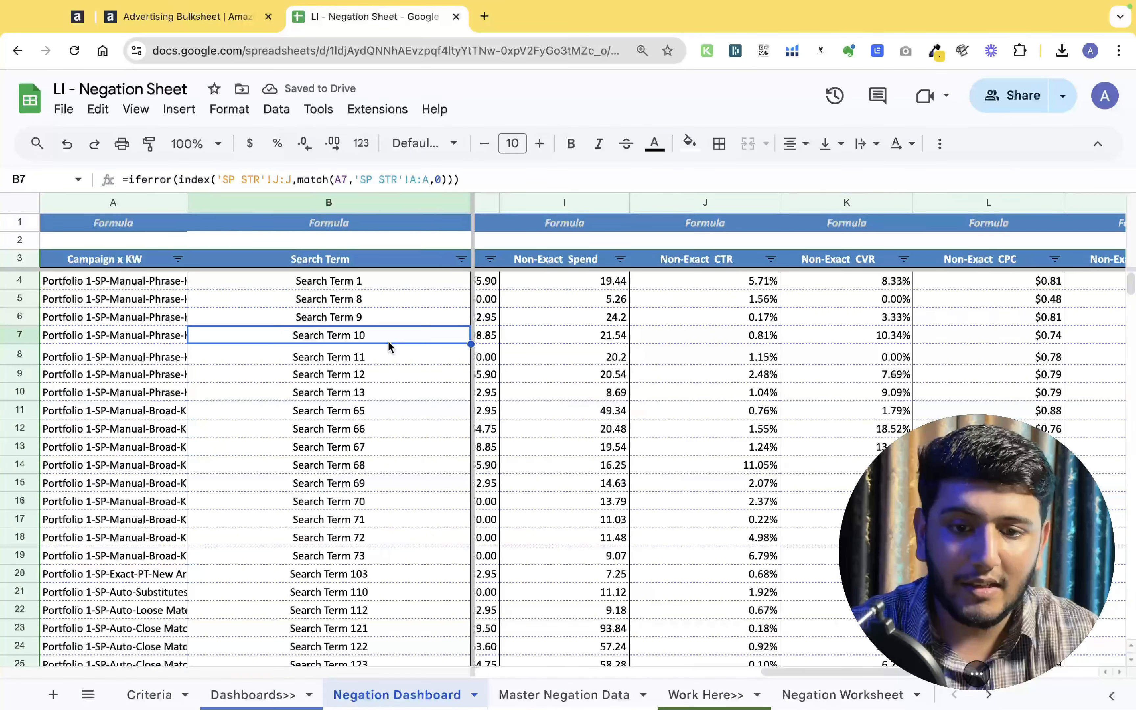
scroll(391, 347, "right", 1)
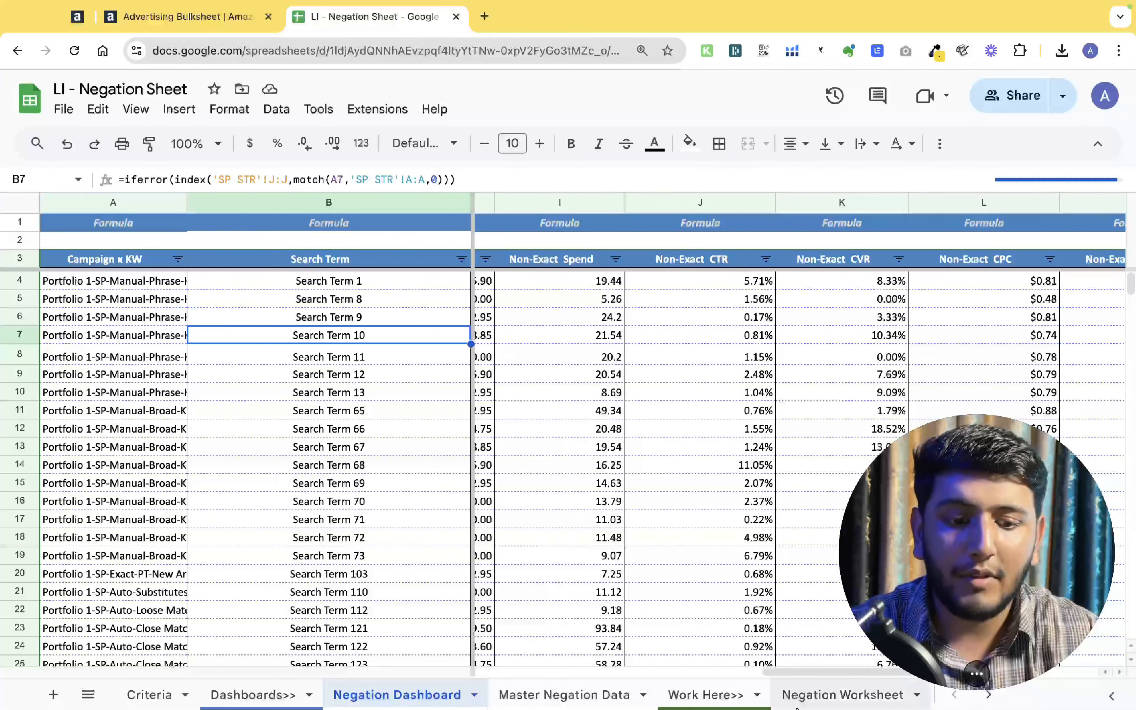
left_click(810, 700)
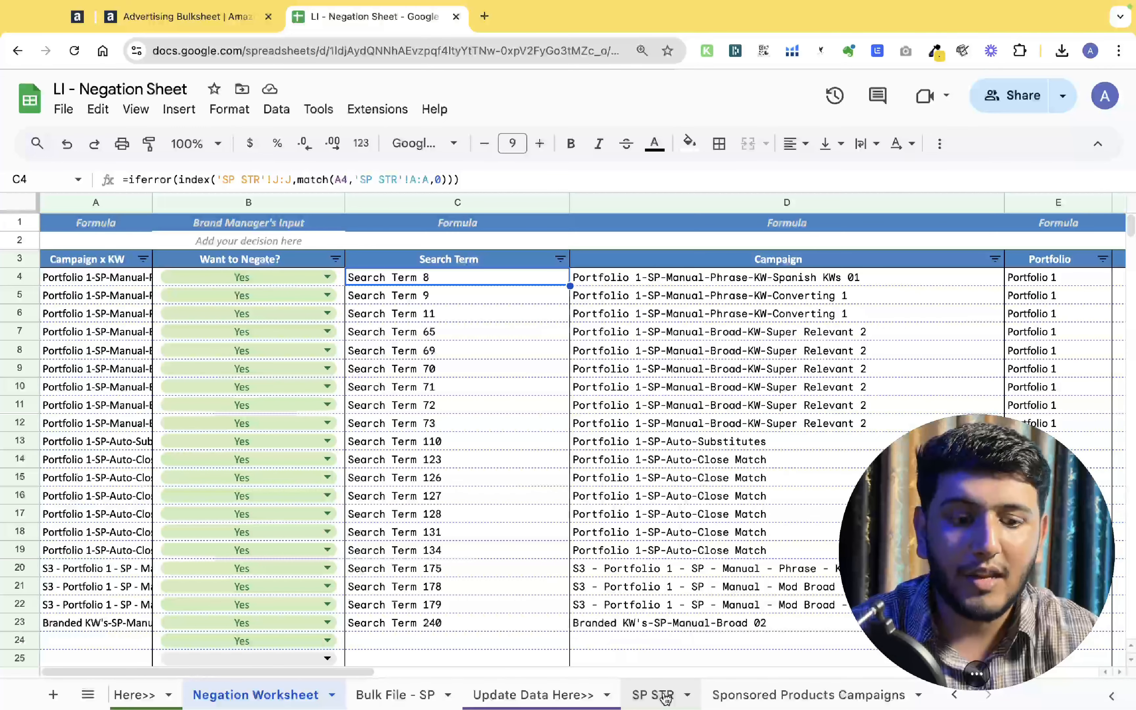
left_click(759, 697)
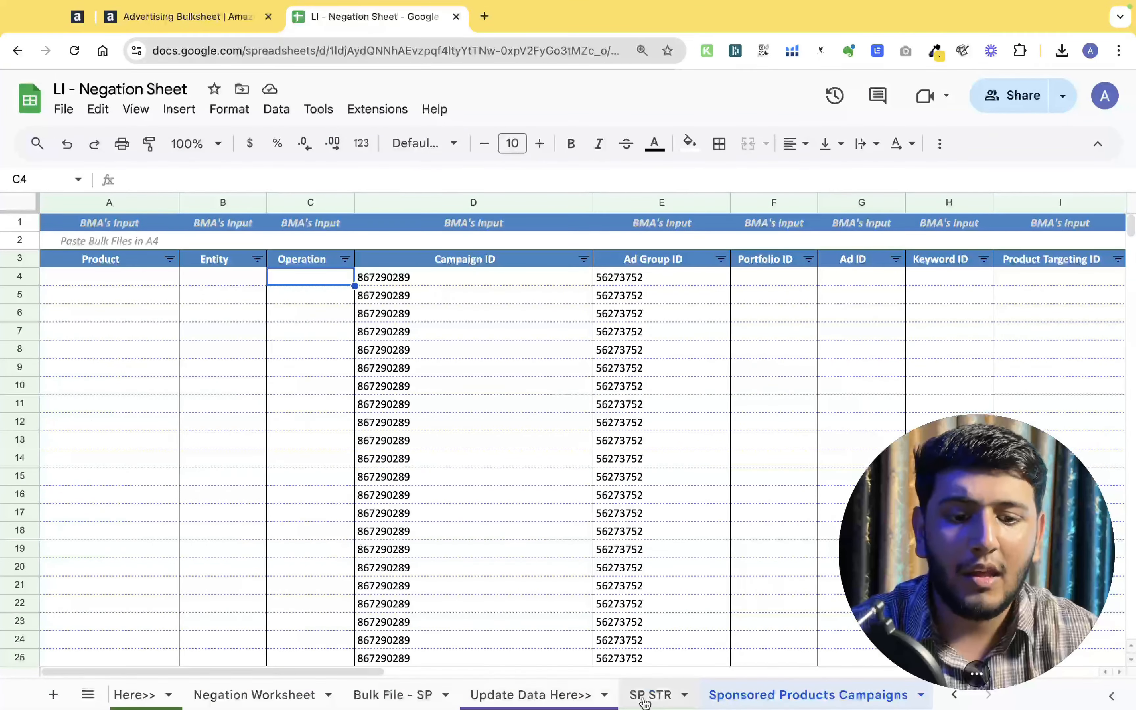
left_click(653, 702)
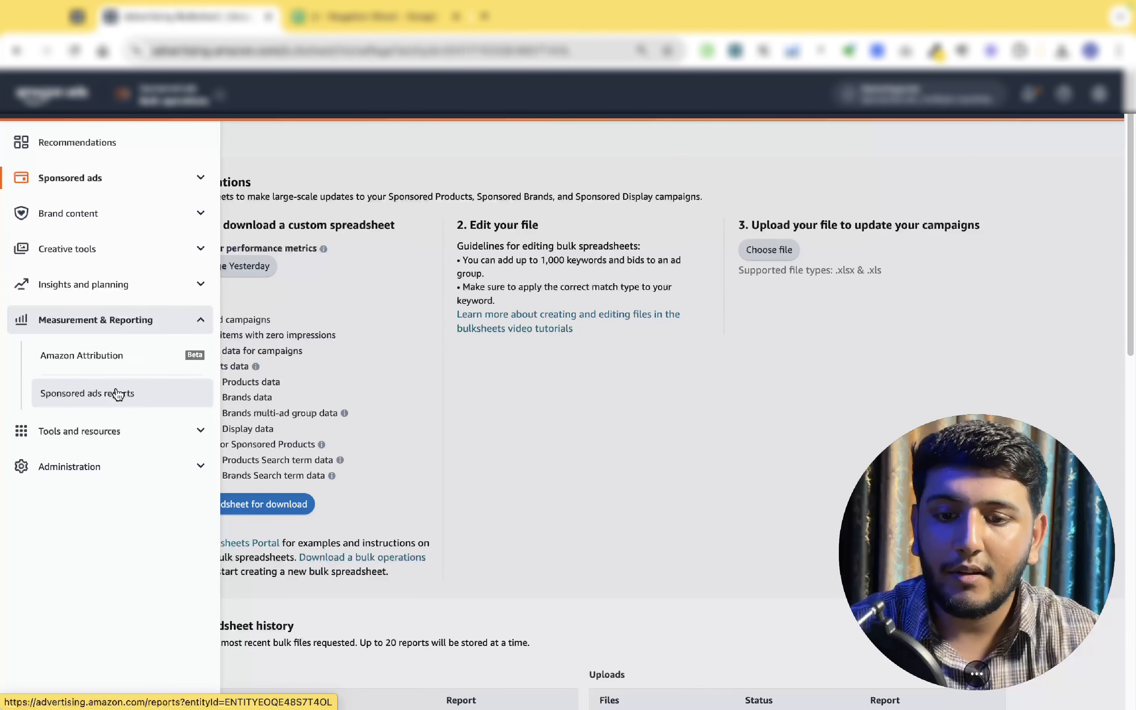
- Create a new sponsored ads report in Amazon Ads with category Sponsored Products and type Search term
left_click(118, 393)
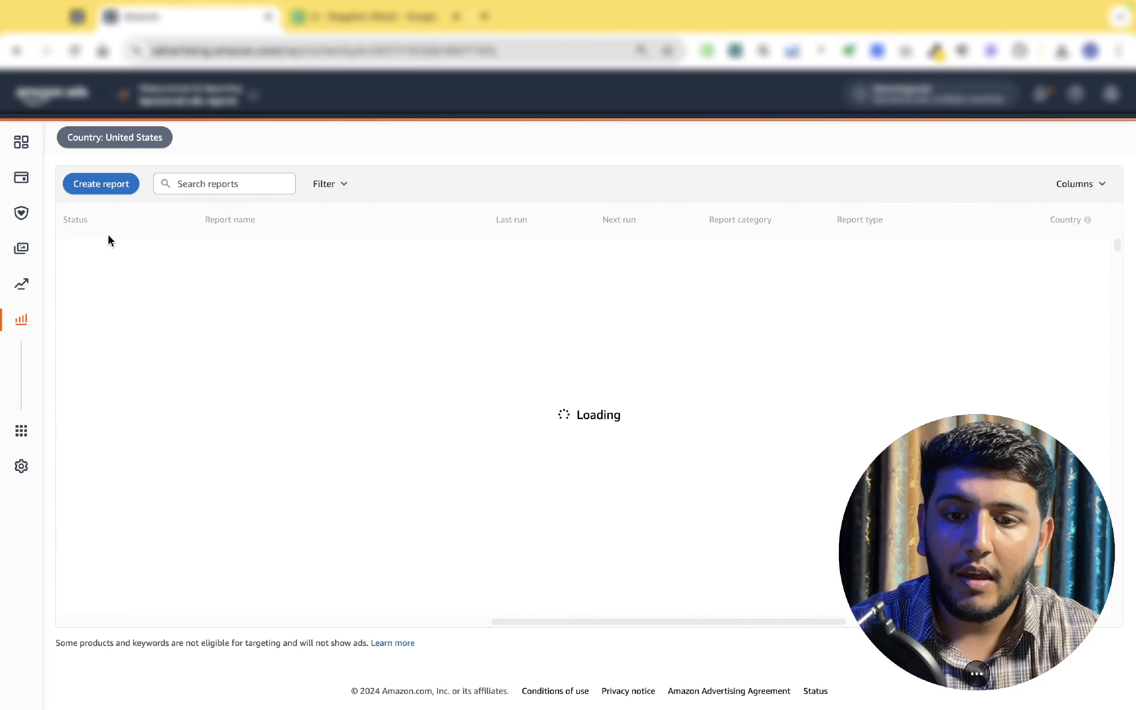
left_click(101, 184)
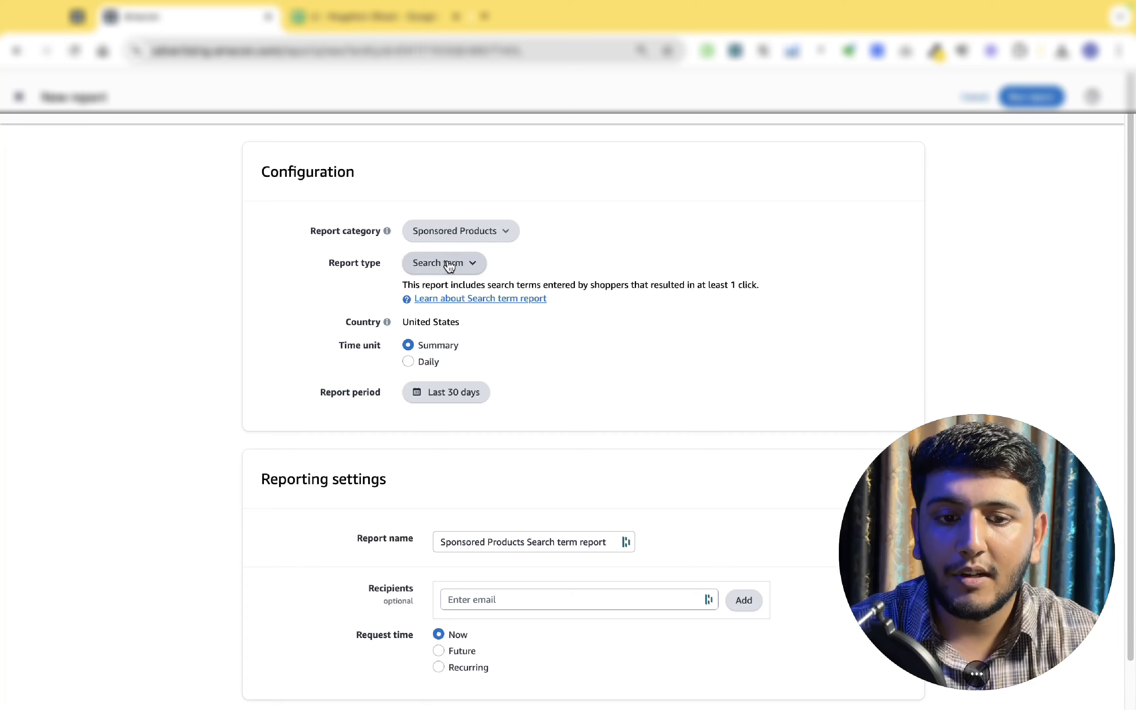
left_click(446, 263)
left_click(579, 261)
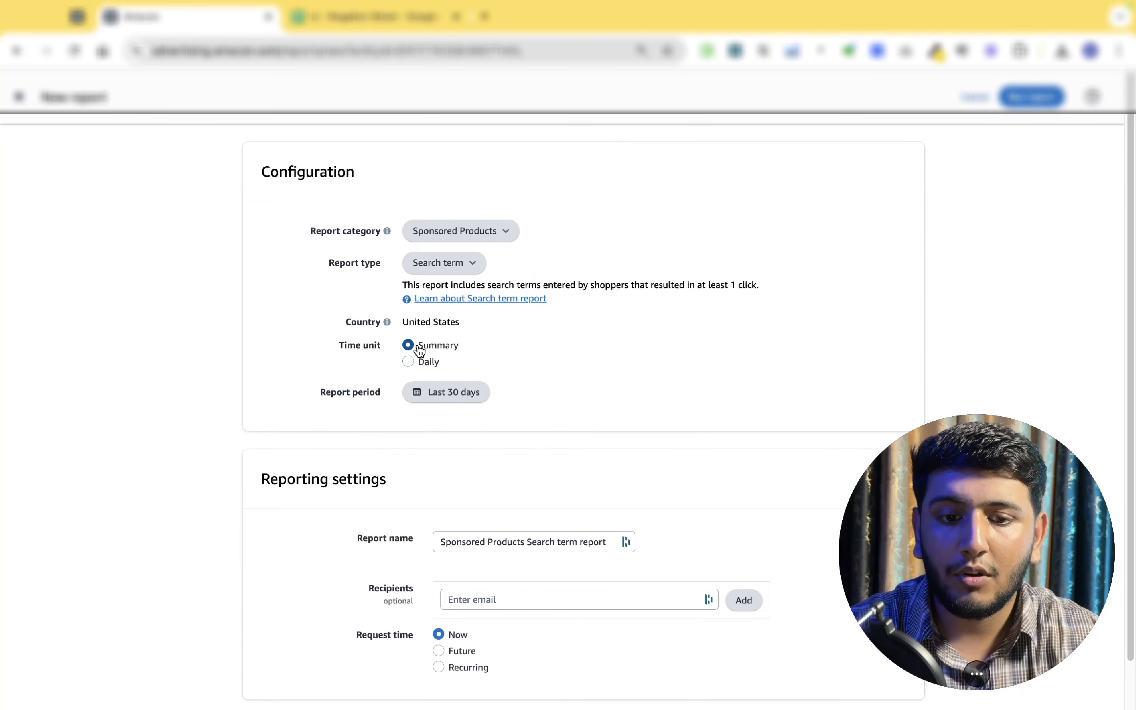
- Set the report period to October 11, 2024 - October 24, 2024 and run the report
left_click(429, 395)
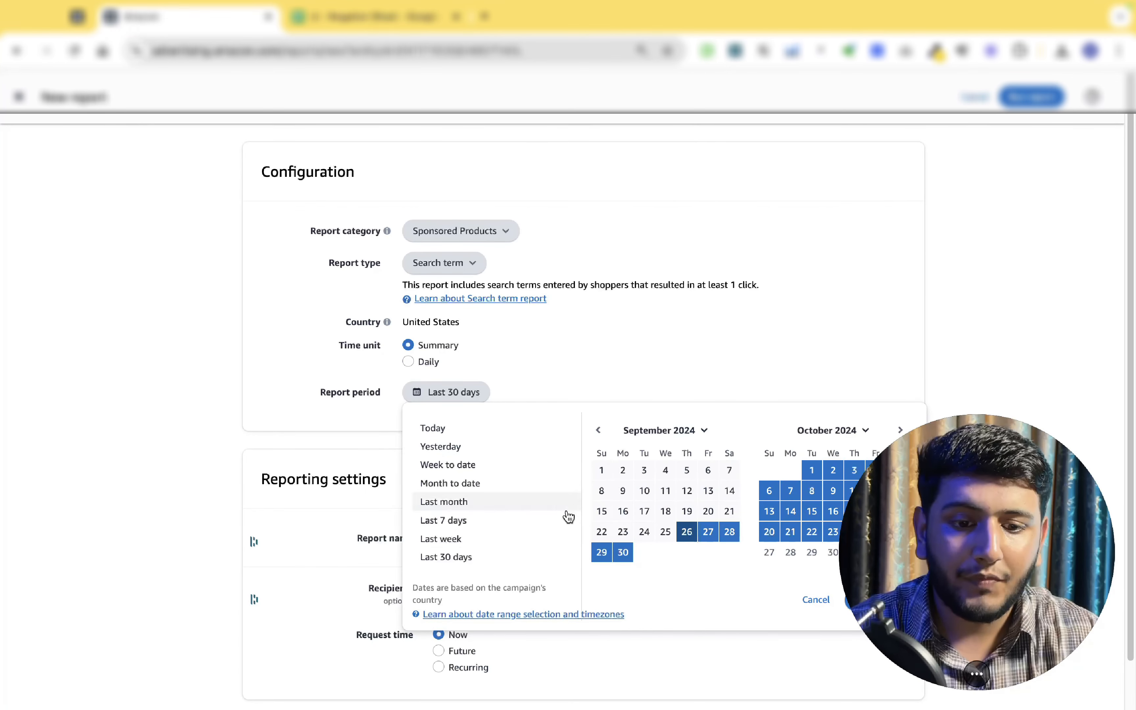
left_click(445, 558)
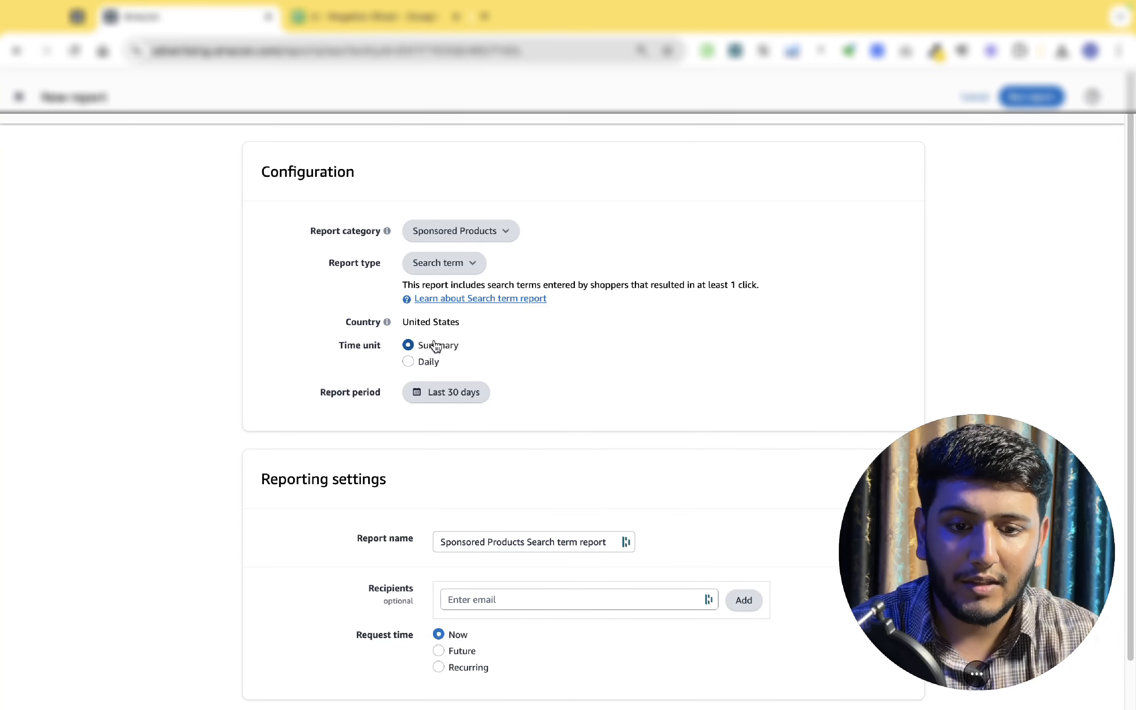
left_click(439, 394)
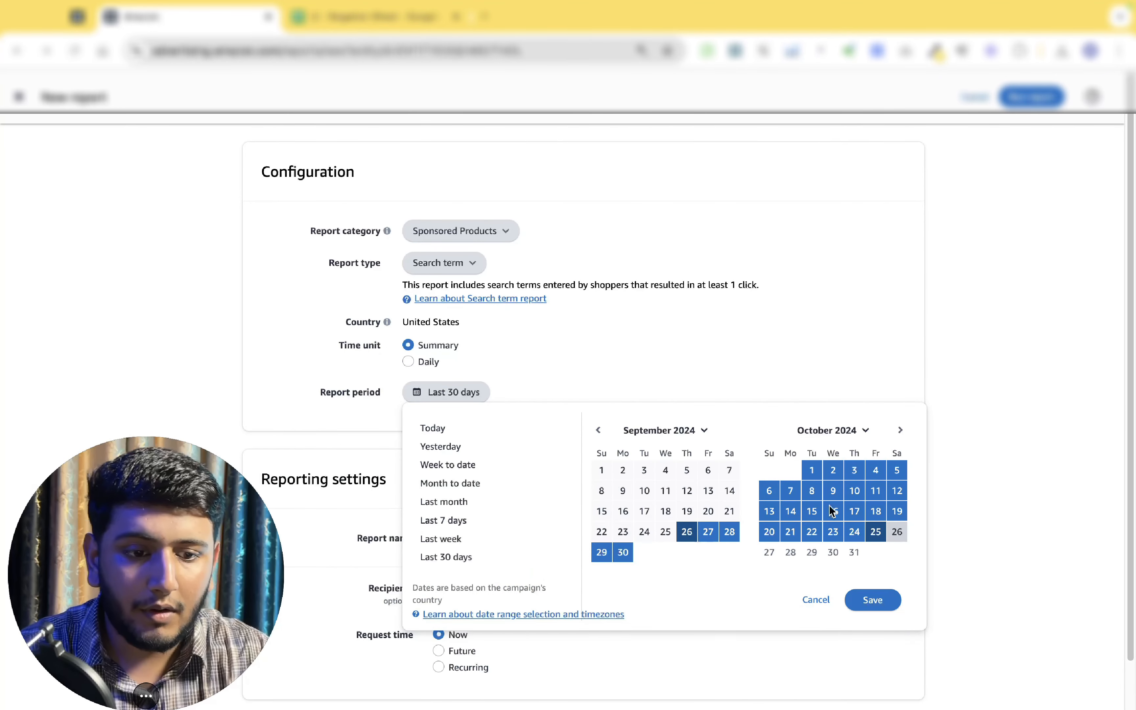
left_click(875, 490)
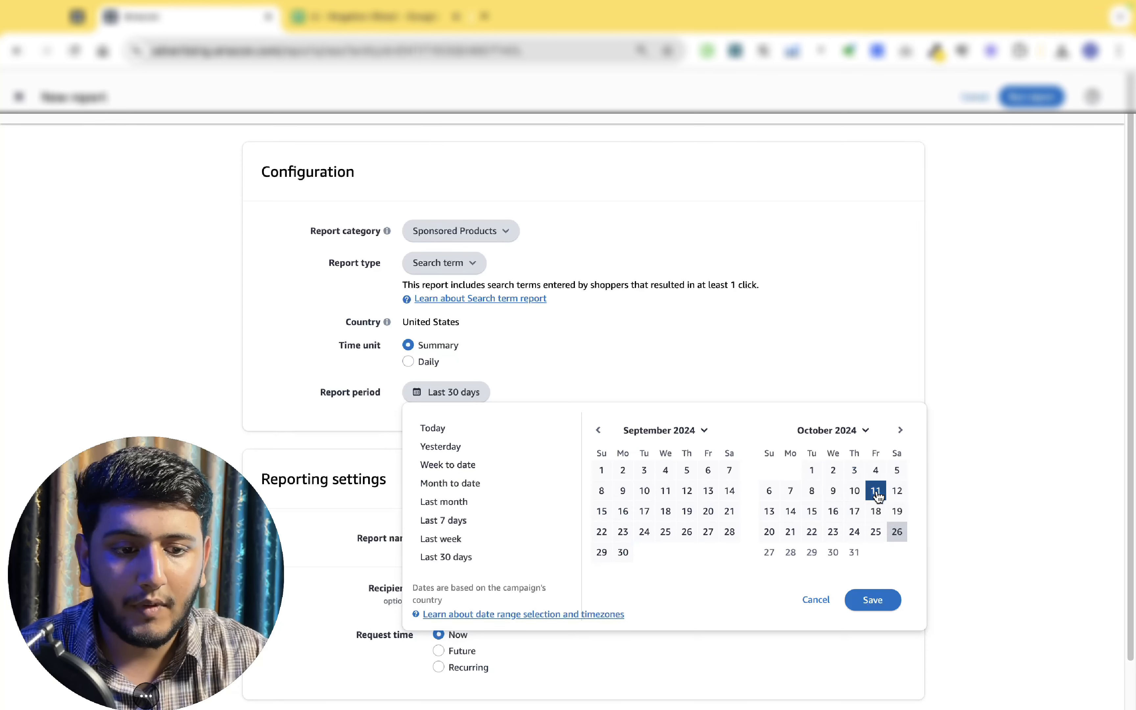
left_click(855, 531)
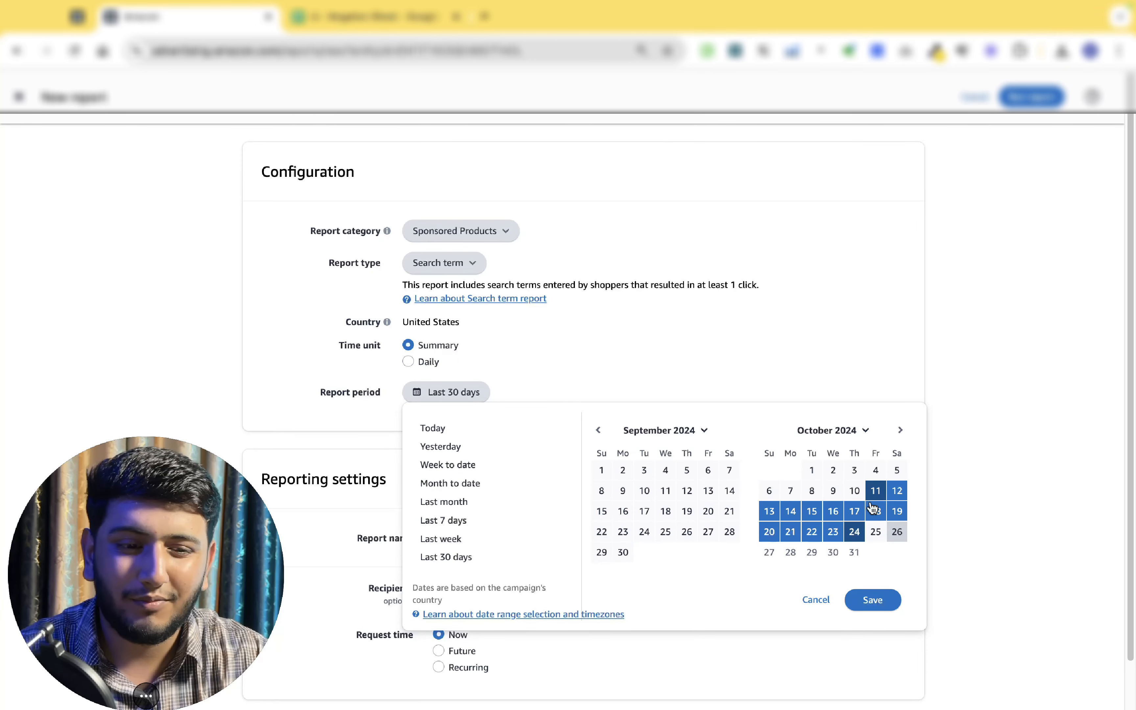
left_click(871, 599)
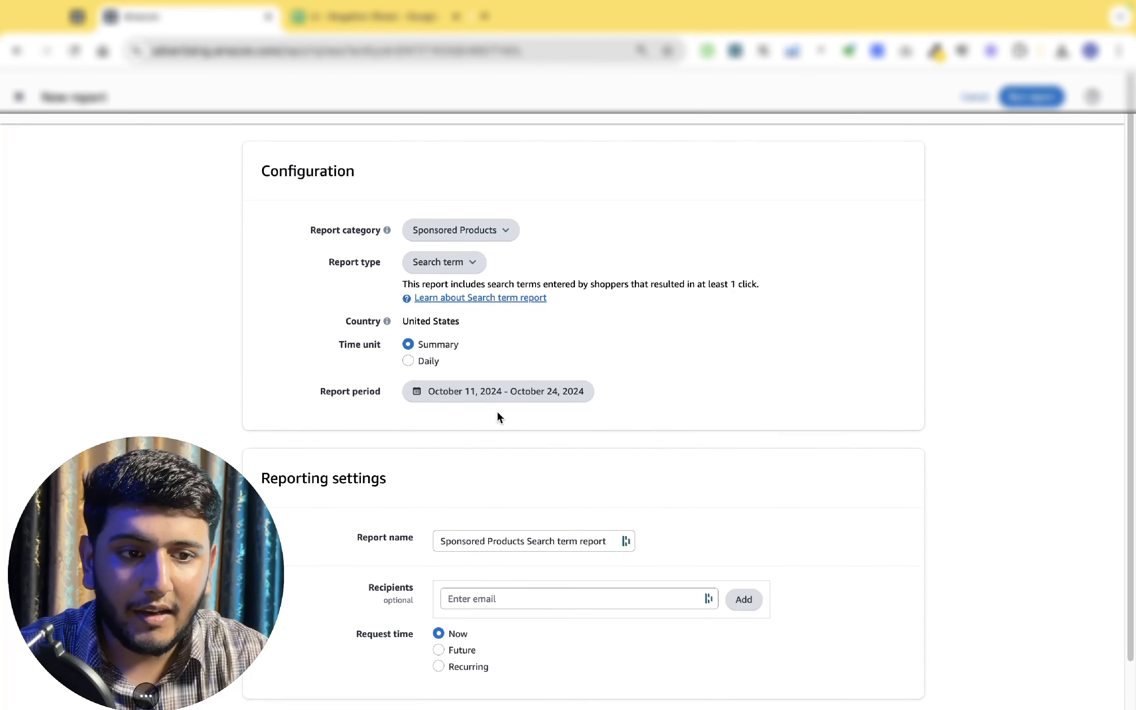
left_click(1038, 98)
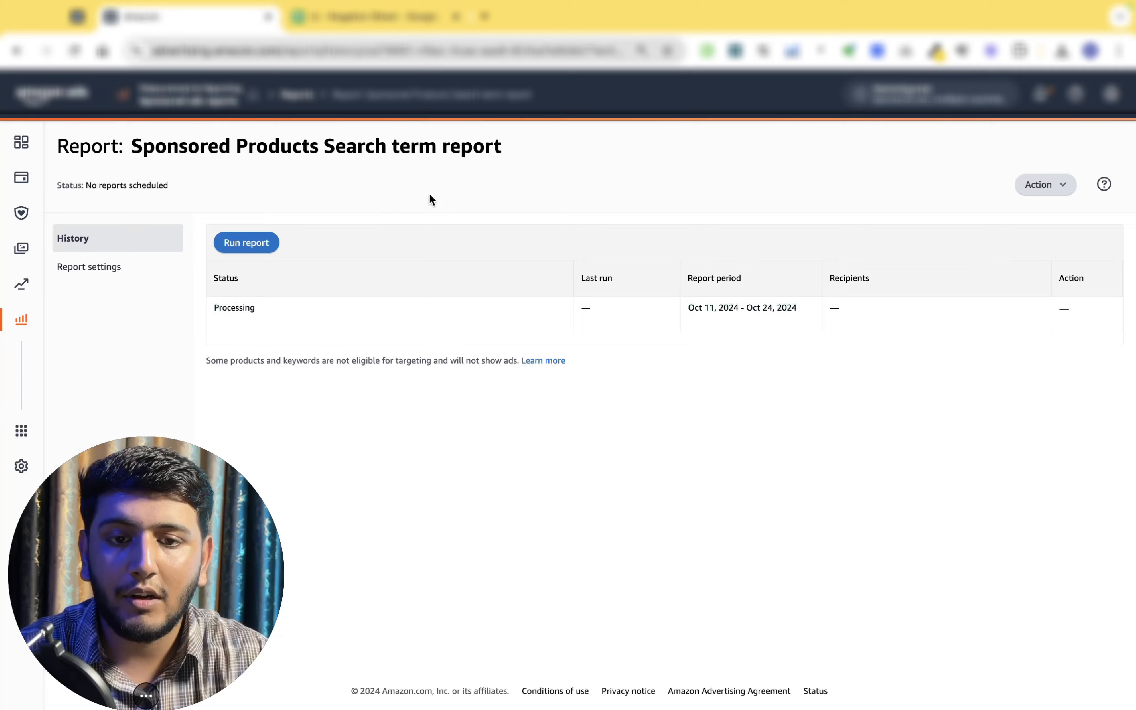
- Examine the SP STR sheet of the Negation Sheet, from the paste note in B2 through the data block B4:Y250
left_click(368, 16)
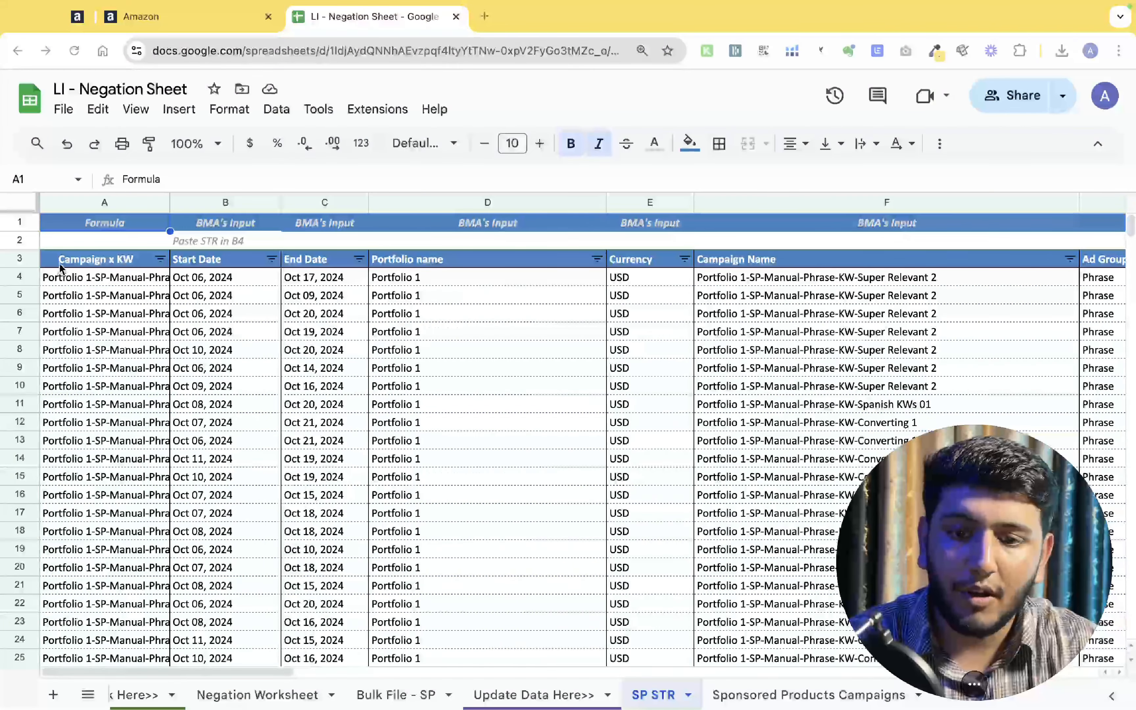
left_click(94, 240)
left_click(233, 263)
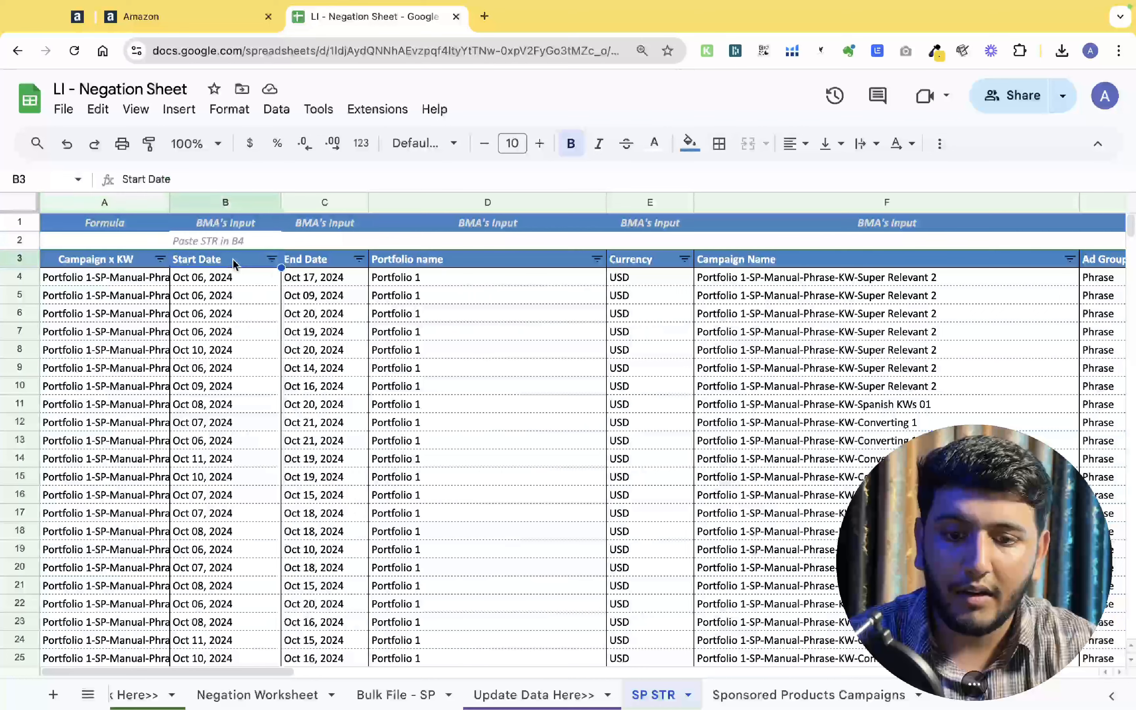
key("Down")
key("Up")
key("Up")
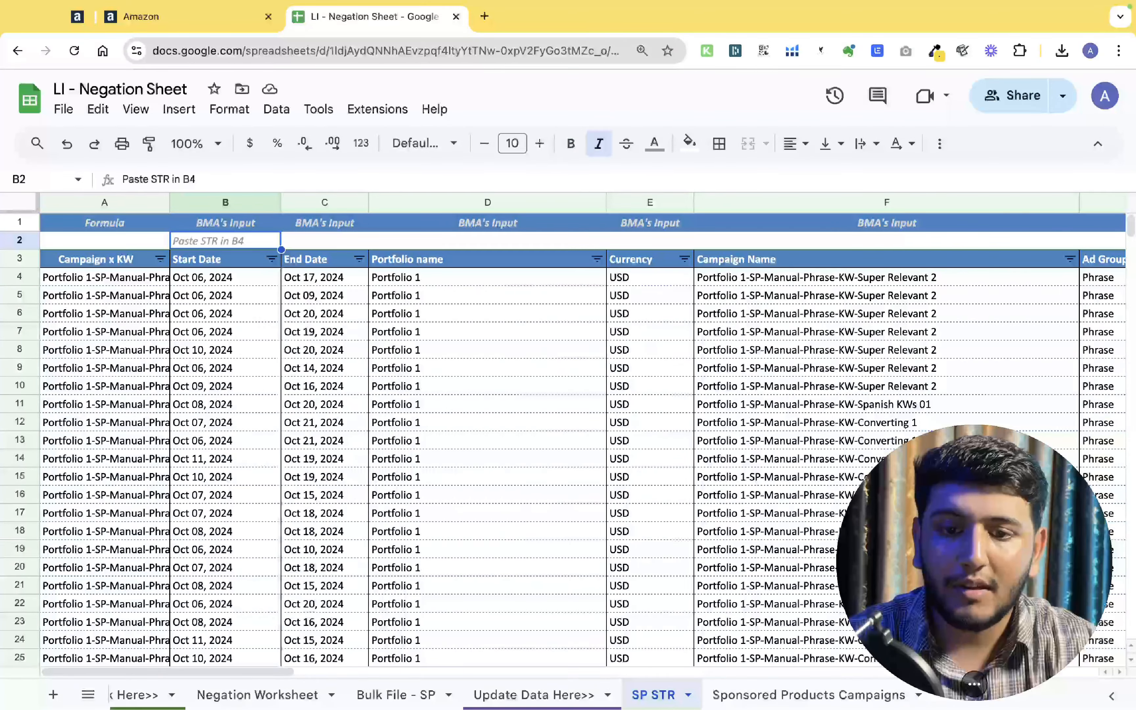
key("Down")
key("Down")
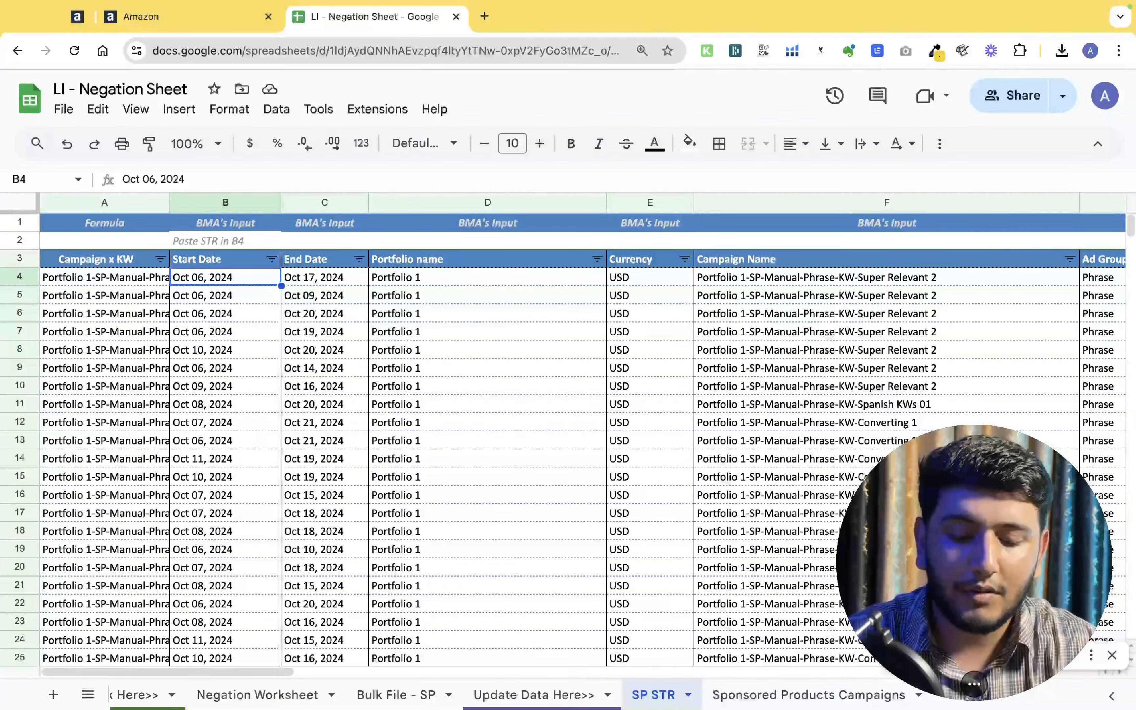
key("ctrl+shift+Right")
key("ctrl+shift+Down")
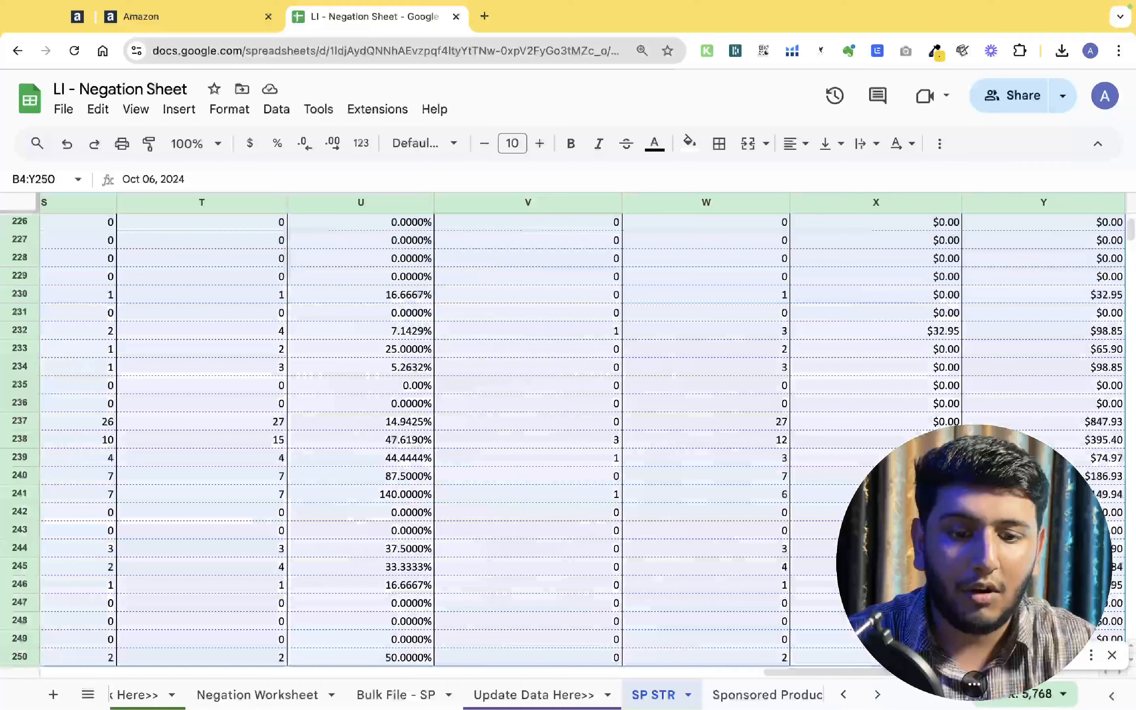
- Examine the Campaign x KW formula column and the B4 paste location on the SP STR sheet
key("Up")
key("Down")
key("Up")
key("Up")
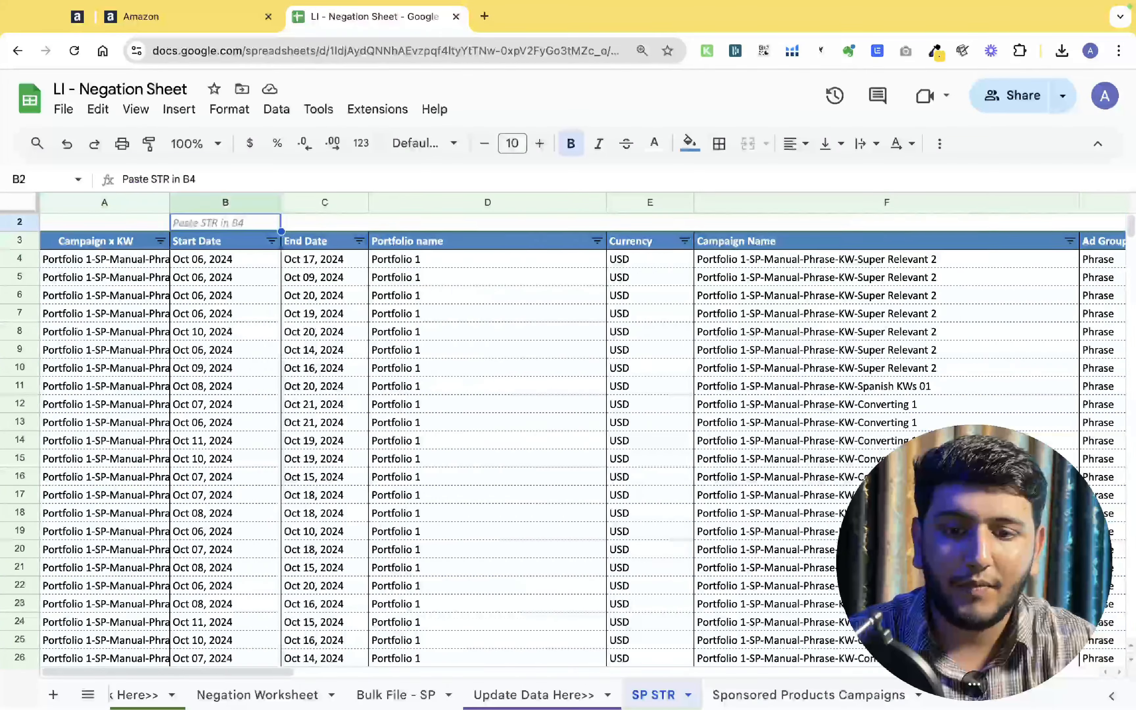
key("Down")
key("Down")
left_click(111, 279)
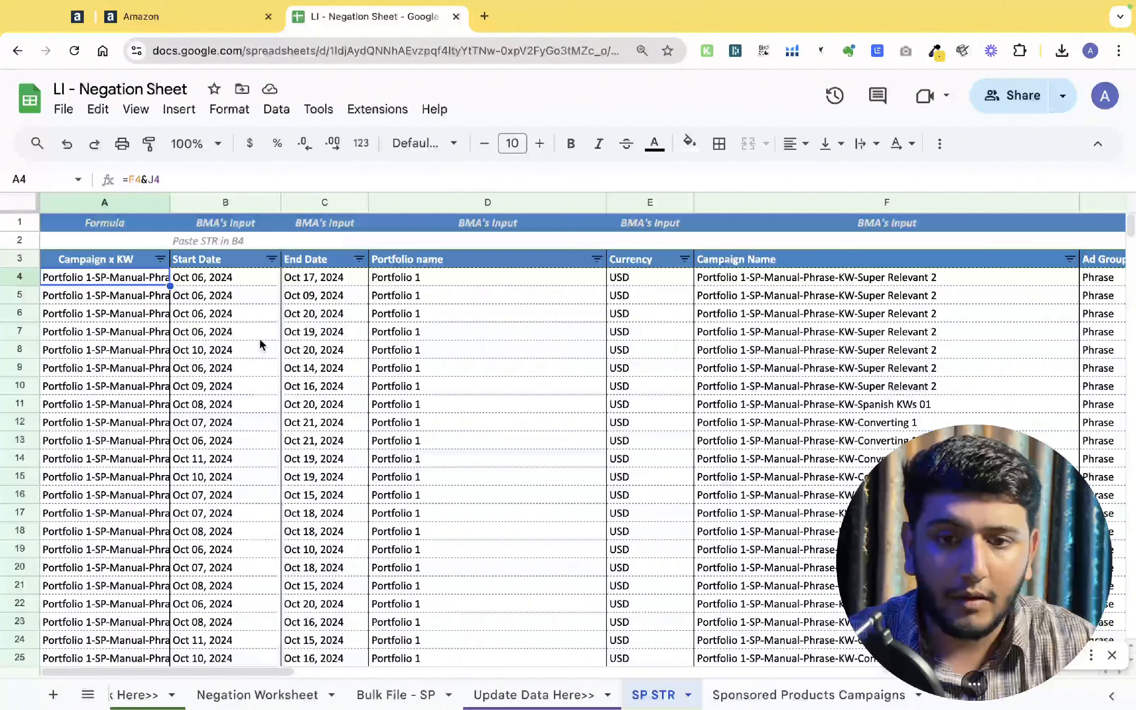
key("Up")
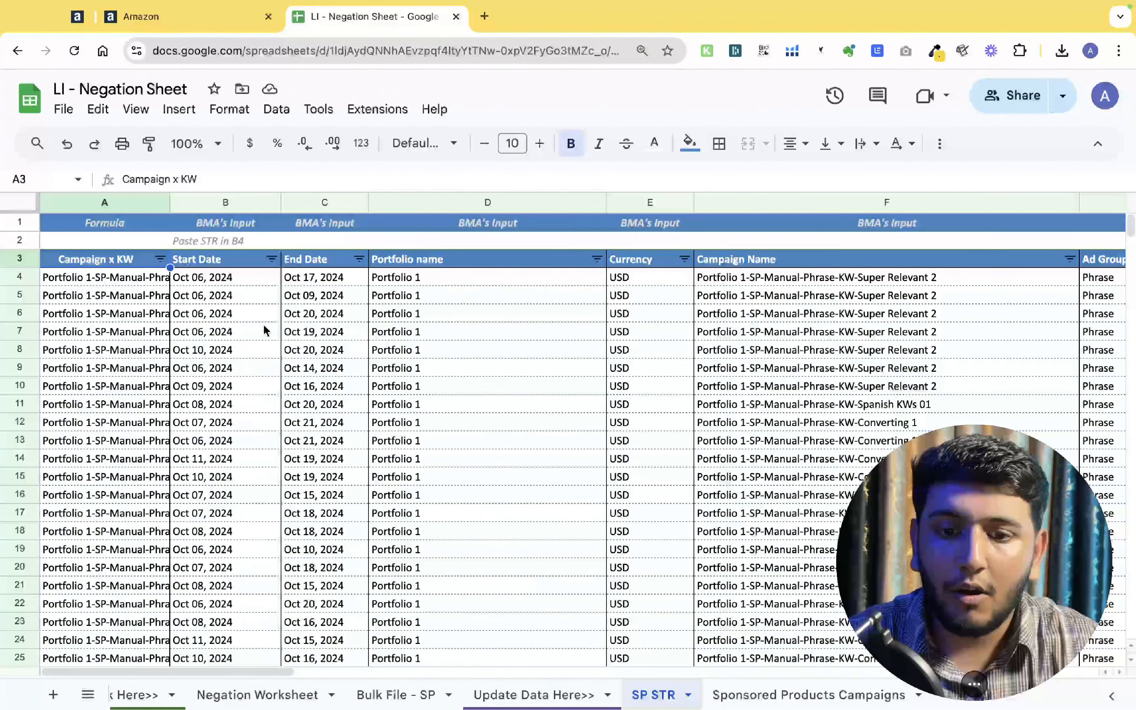
left_click(230, 280)
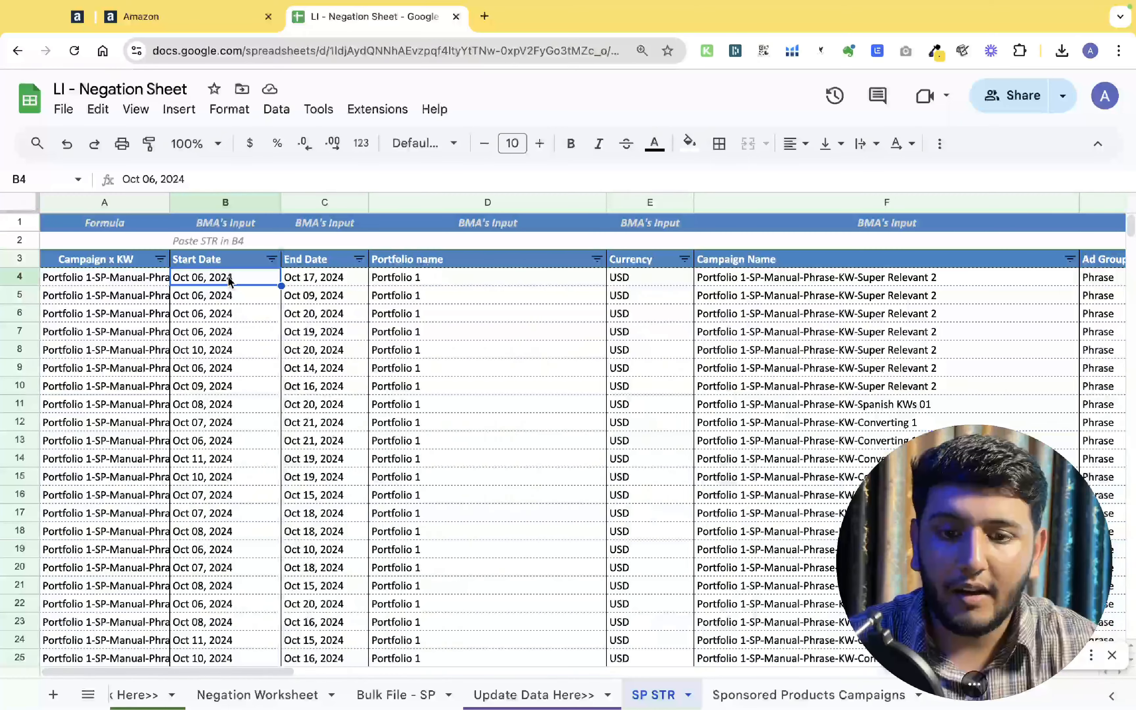
- Check the search term report's status in Amazon Ads and view the Negation Sheet's Sponsored Products Campaigns sheet
left_click(217, 23)
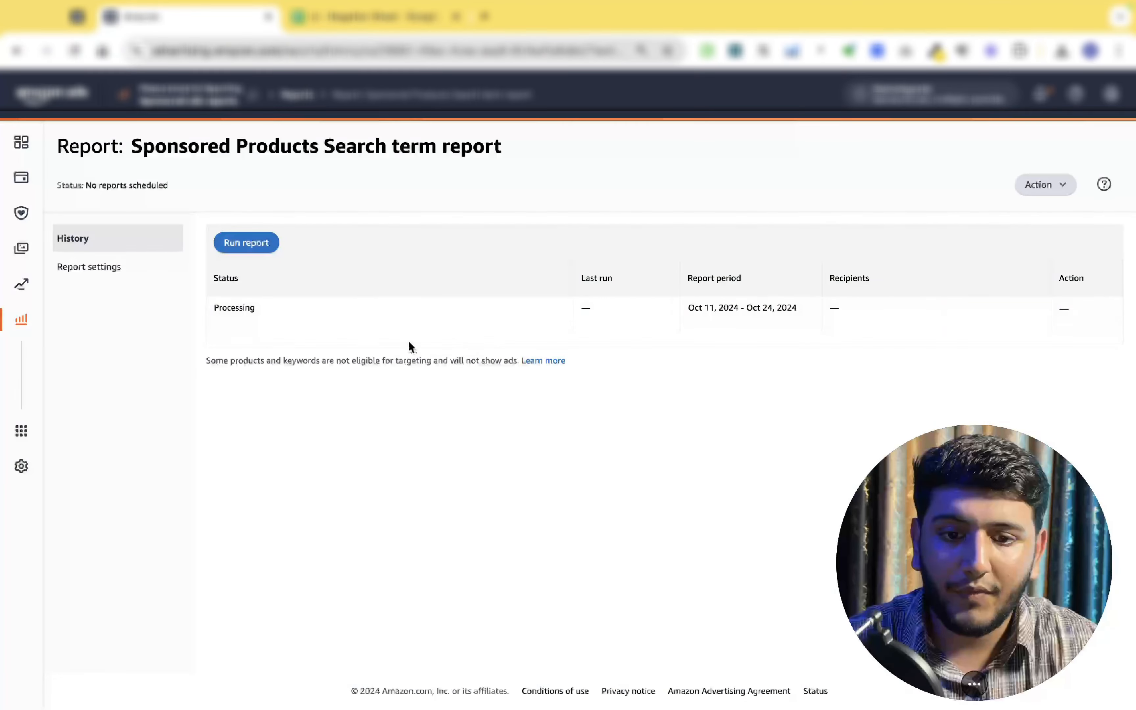
left_click(317, 25)
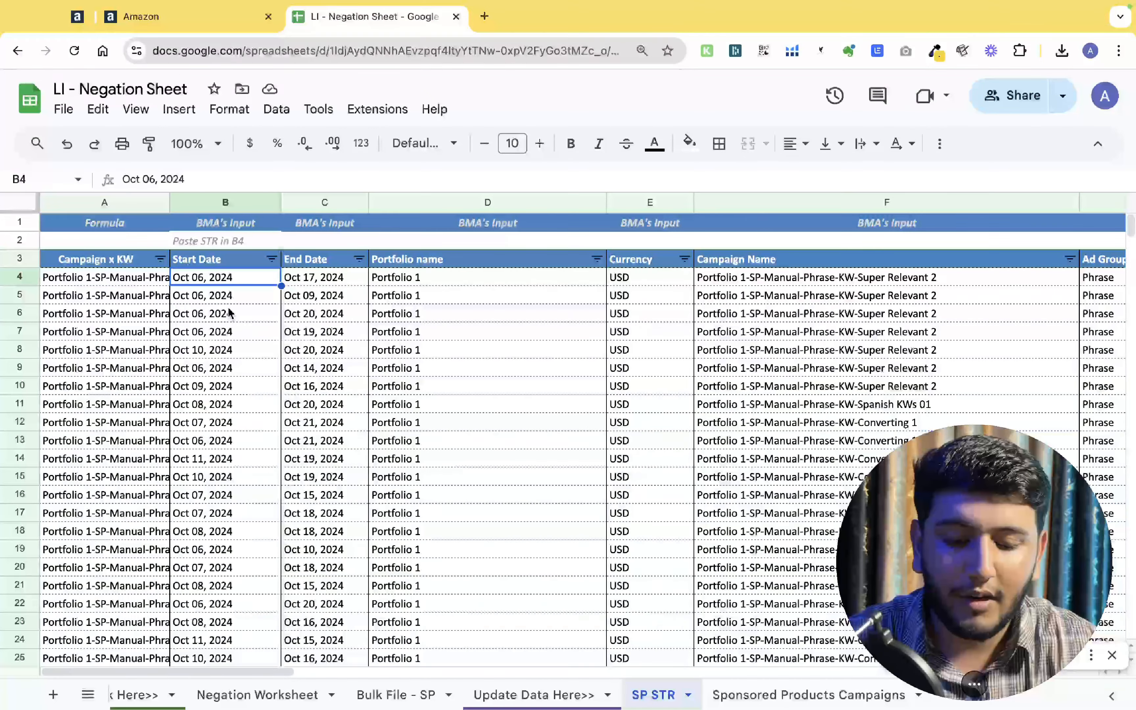
left_click(764, 700)
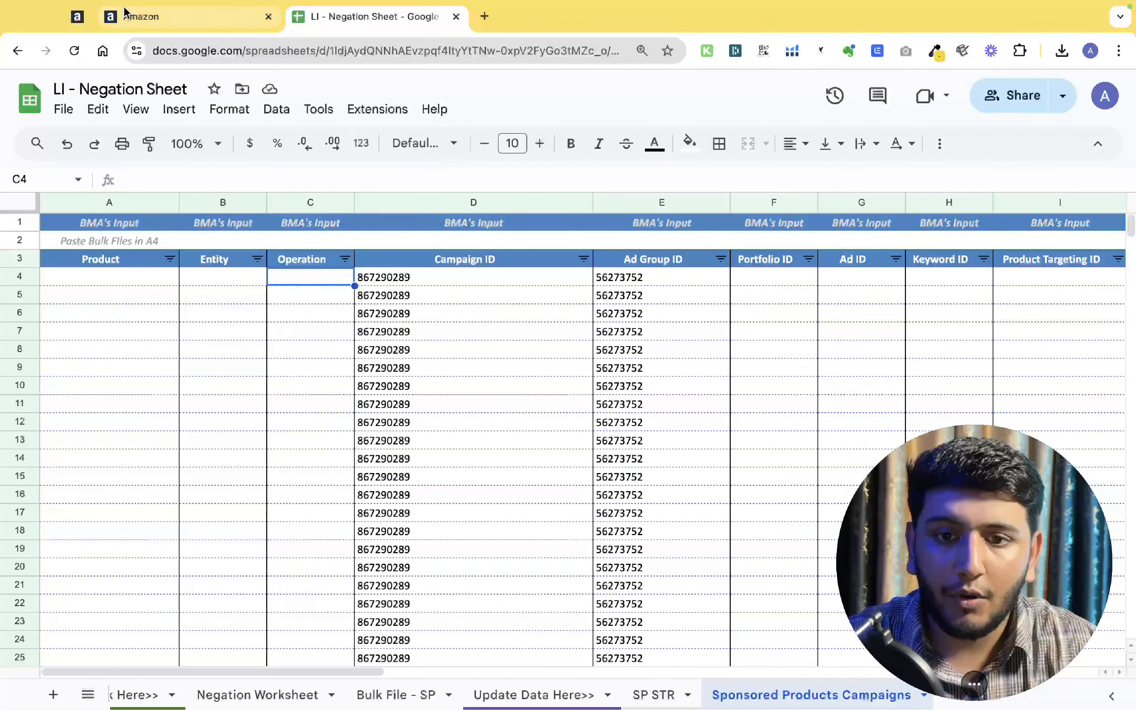
- Switch to Amazon Ads and open the Bulk operations page for sponsored ads at the custom spreadsheet options
left_click(132, 17)
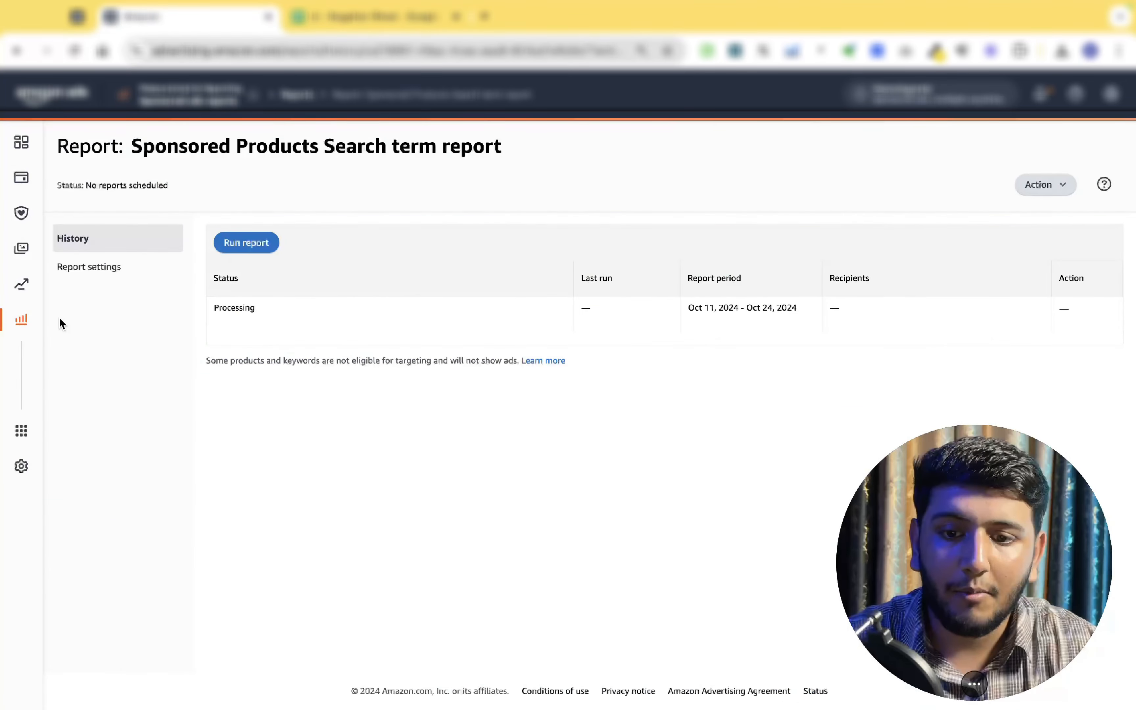
mouse_move(32, 319)
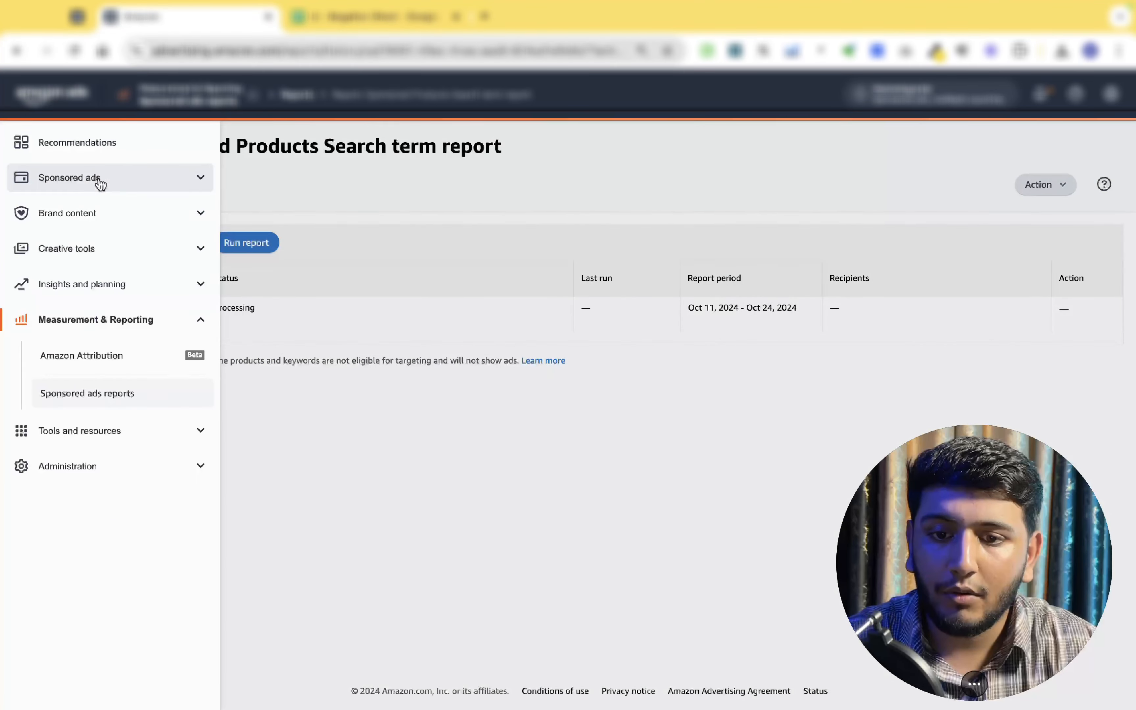
left_click(211, 181)
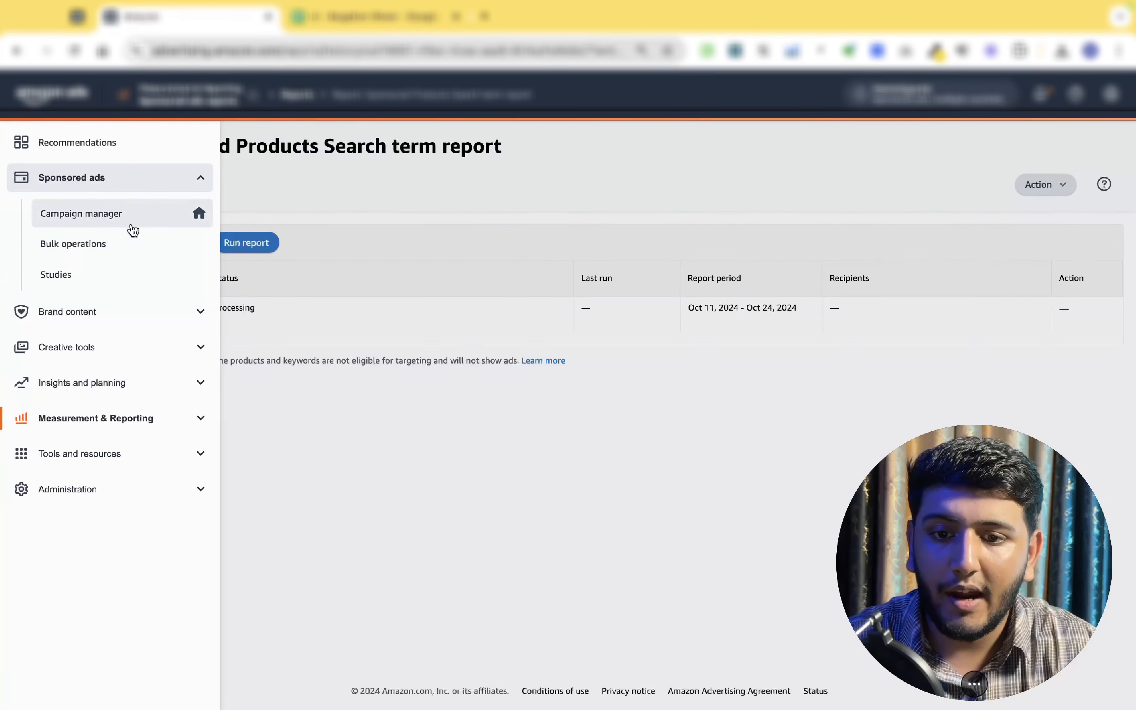
left_click(94, 245)
scroll(214, 414, "down", 3)
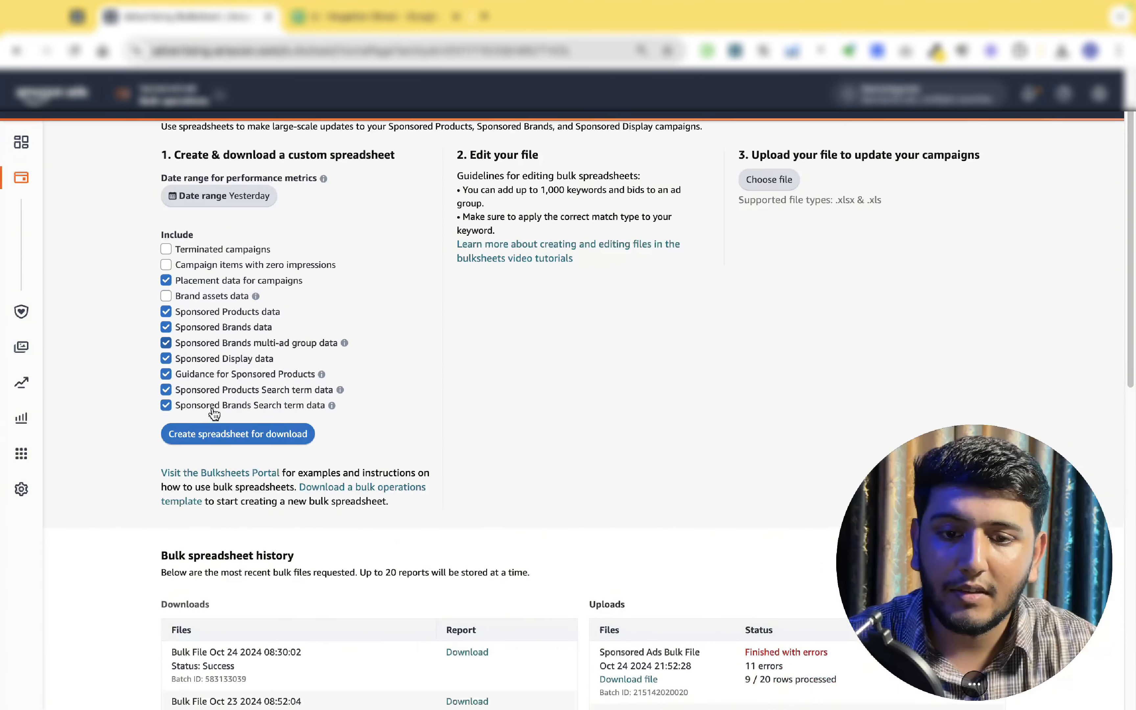
- Review the date range choices for the custom bulk spreadsheet and look through the bulk spreadsheet history
left_click(195, 186)
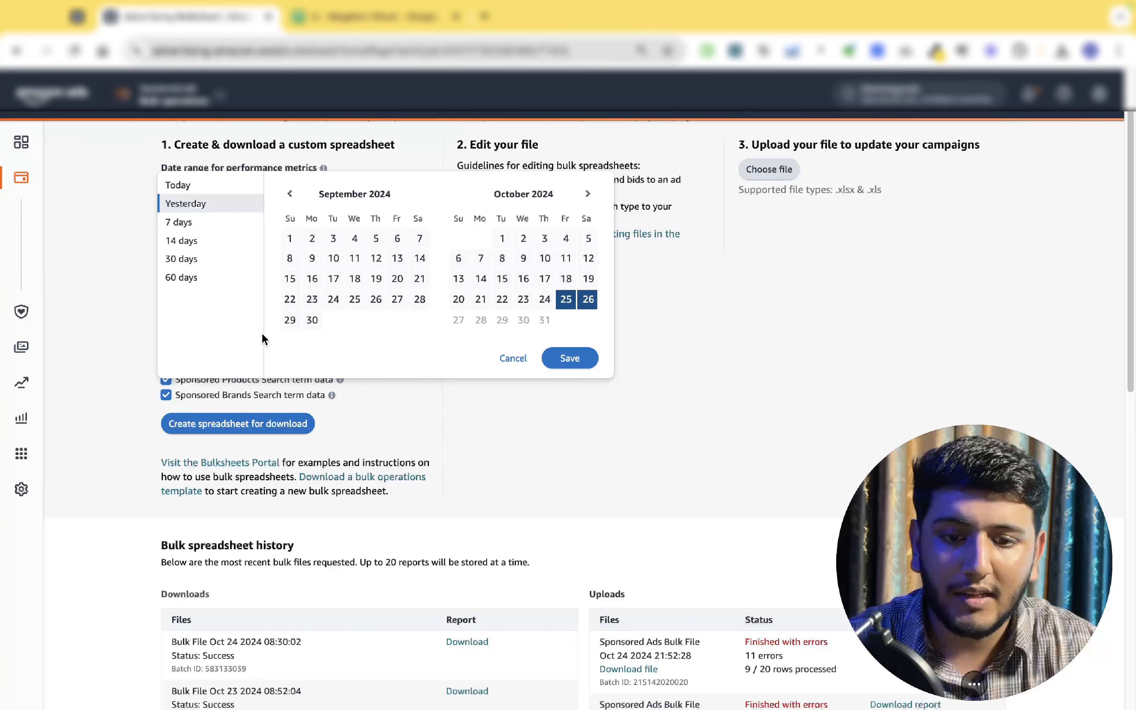
left_click(104, 393)
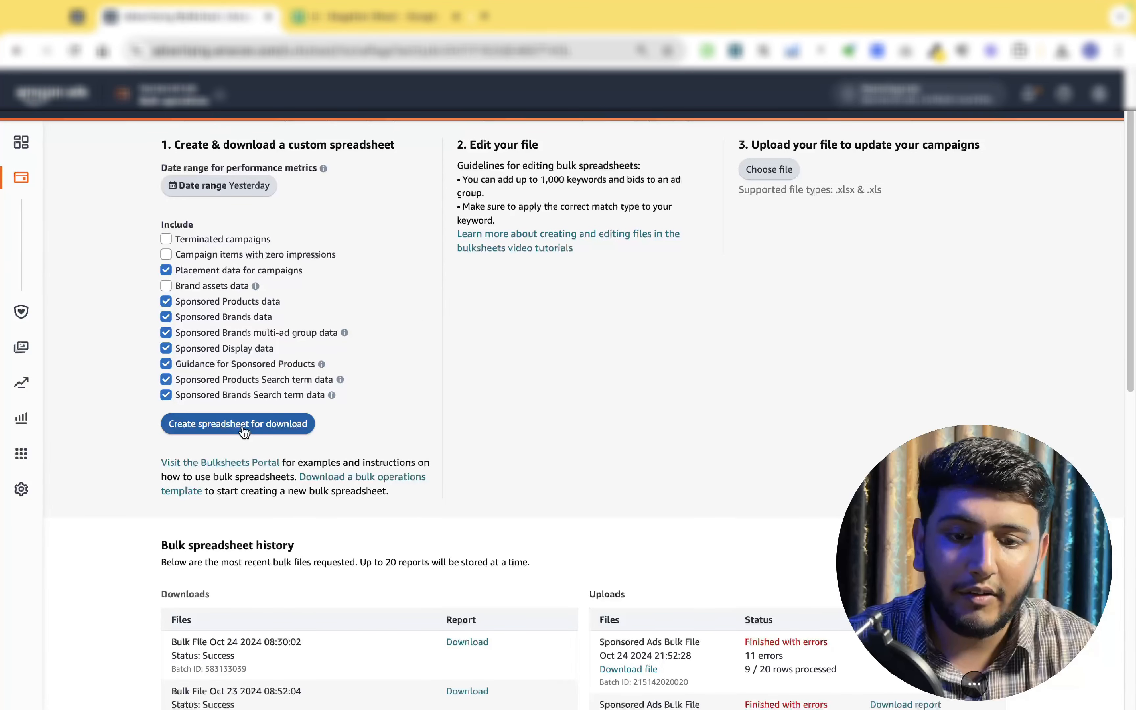
scroll(244, 431, "down", 4)
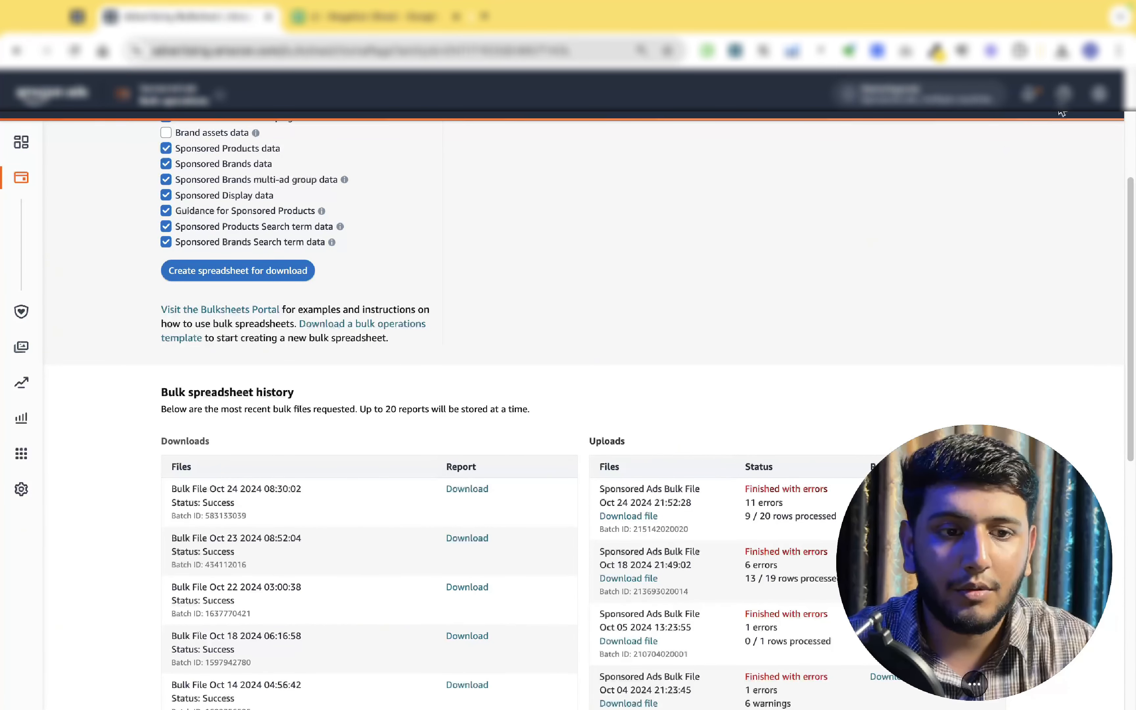
left_click(1062, 52)
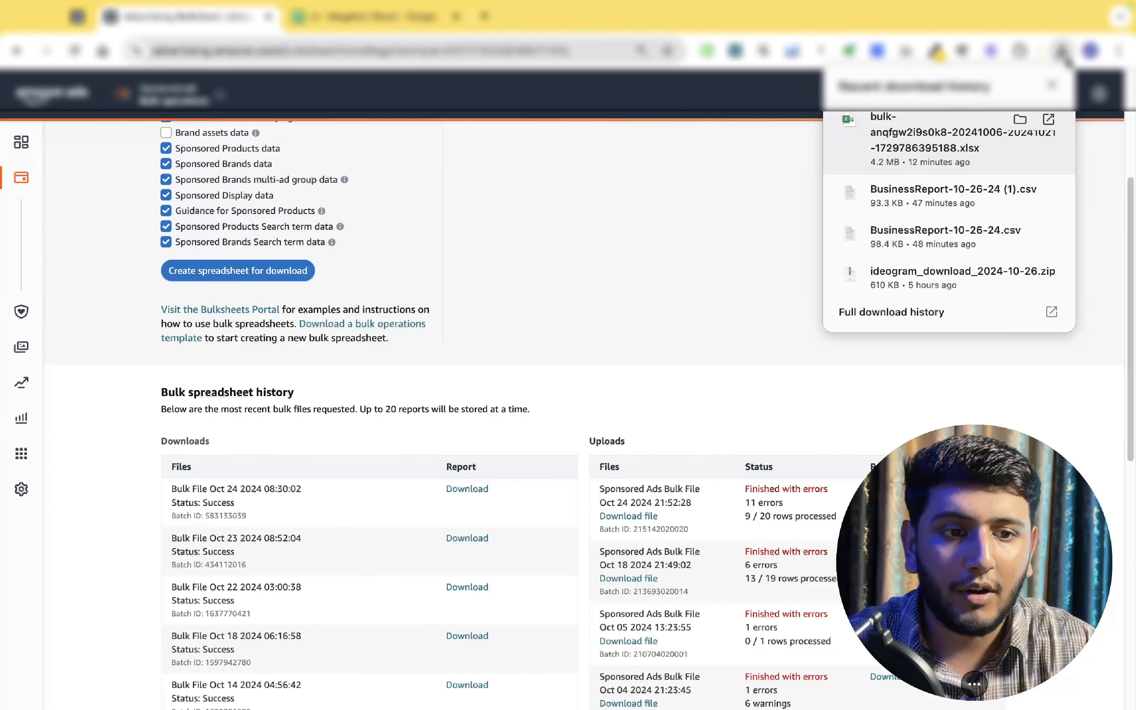
left_click(1014, 118)
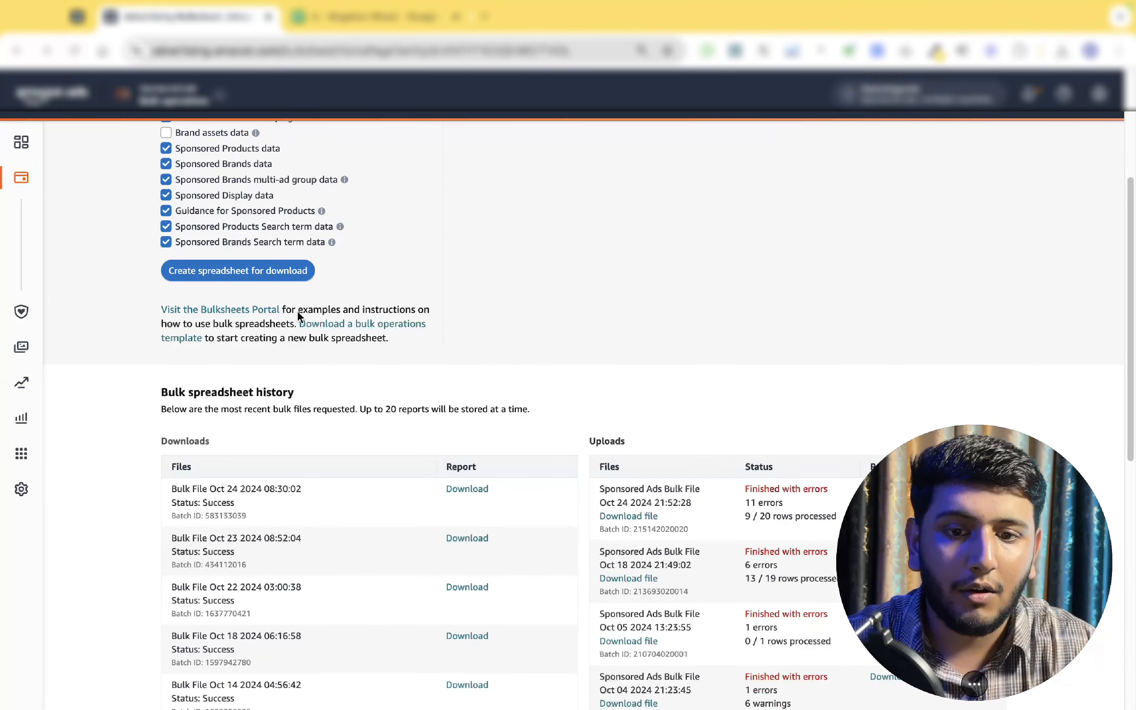
double_click(375, 237)
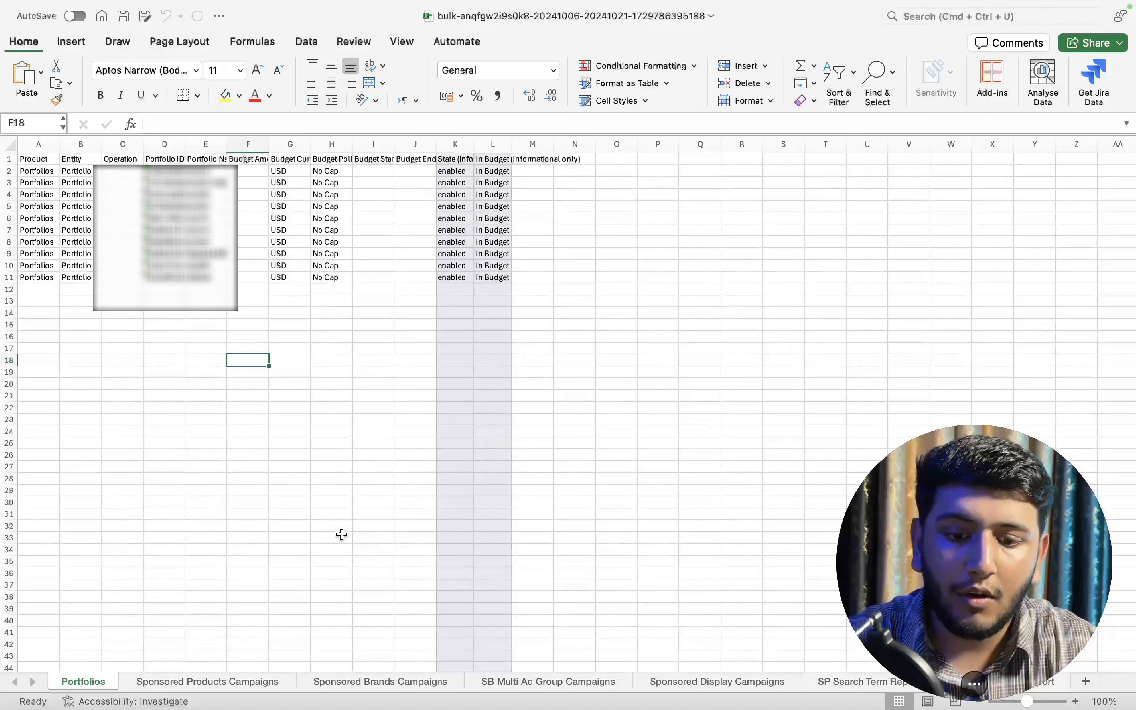
left_click(207, 681)
scroll(570, 407, "left", 1)
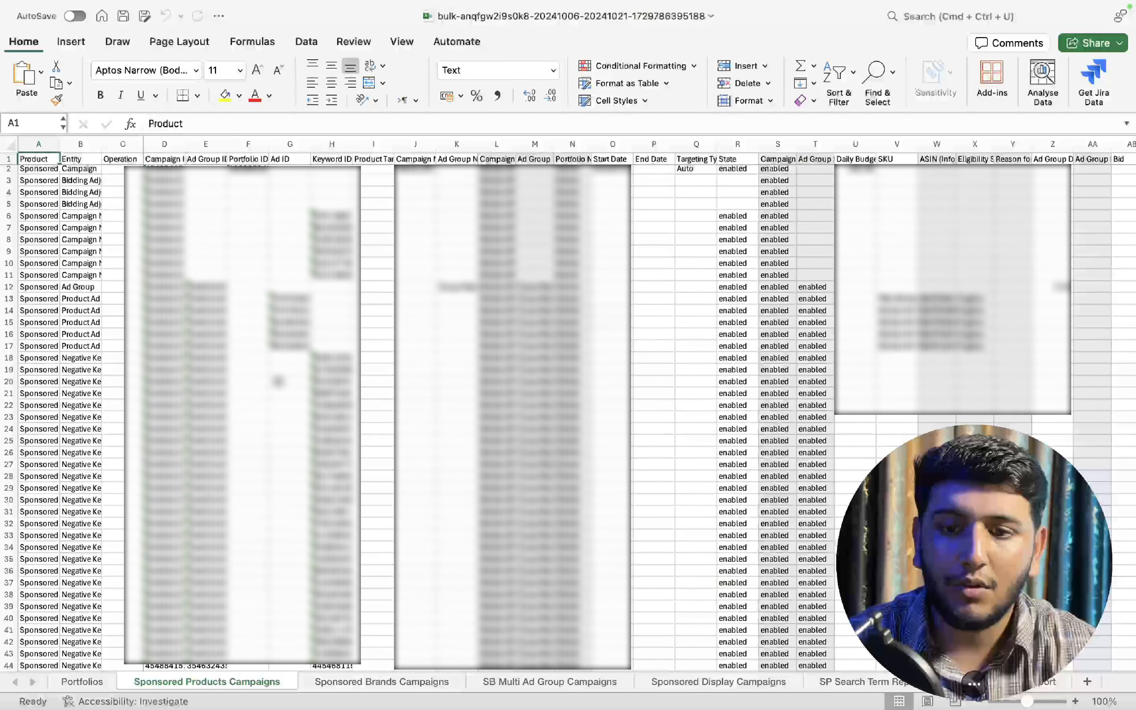
key("Down")
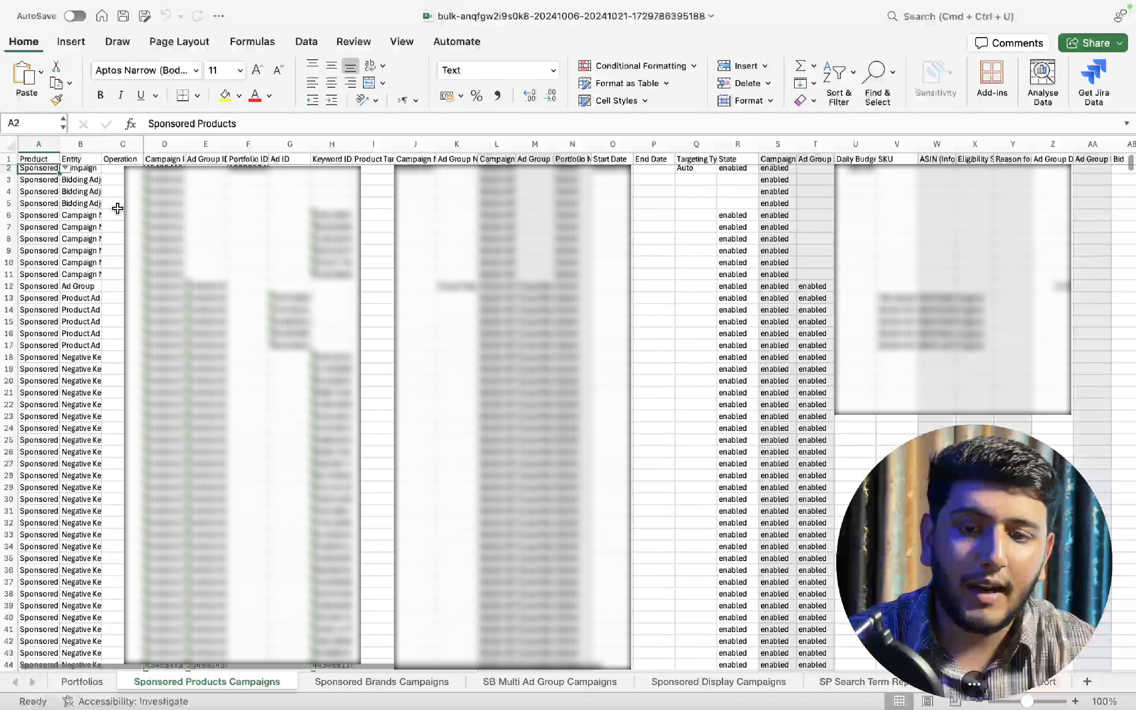
- Switch to the Google Sheets Negation Sheet and examine the columns of Sponsored Products Campaigns, from Entity across to Bid
key("super+Tab")
scroll(297, 336, "right", 2)
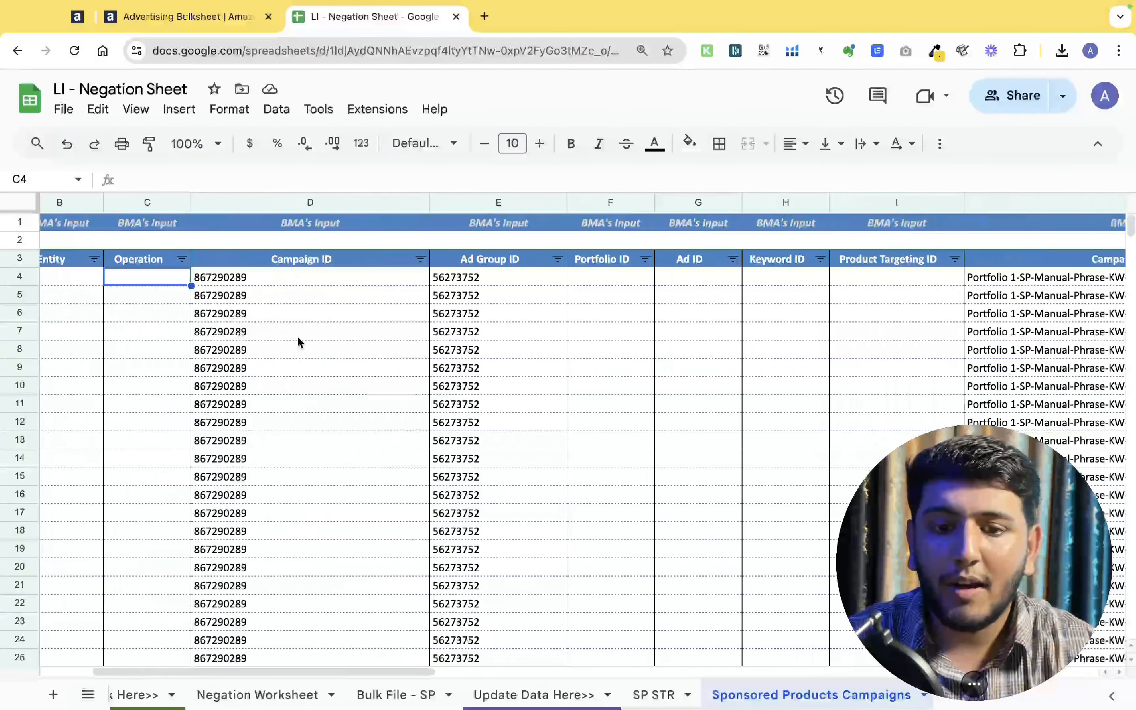
left_click(289, 261)
key("Down")
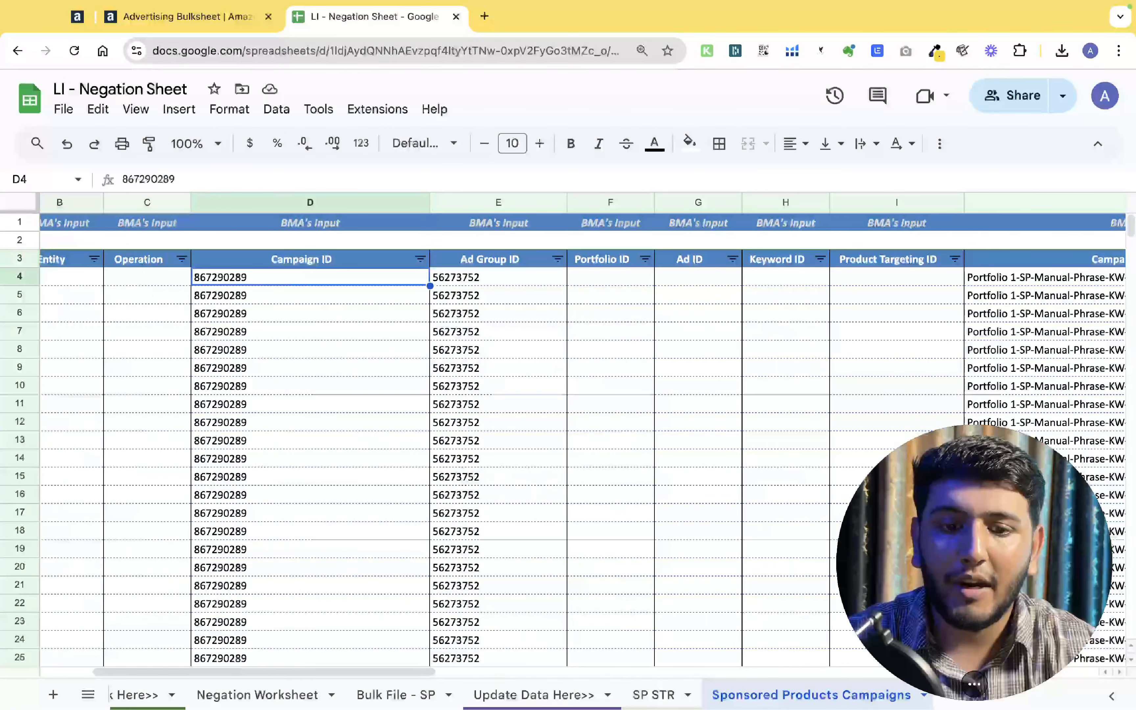
key("Right")
key("Right")
key("Right")
key("Right")
key("Right")
key("Right")
key("Right")
key("Left")
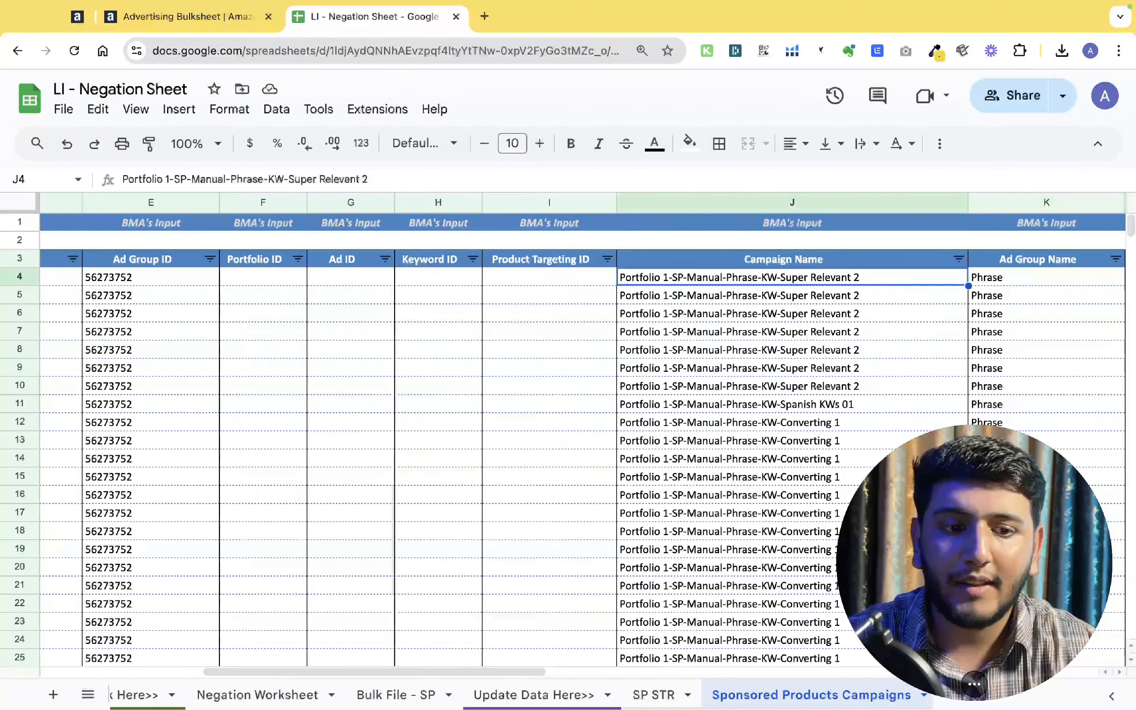
key("Right")
key("Right")
key("Right")
key("Right")
key("Right")
key("Right")
key("Right")
key("Right")
key("Right")
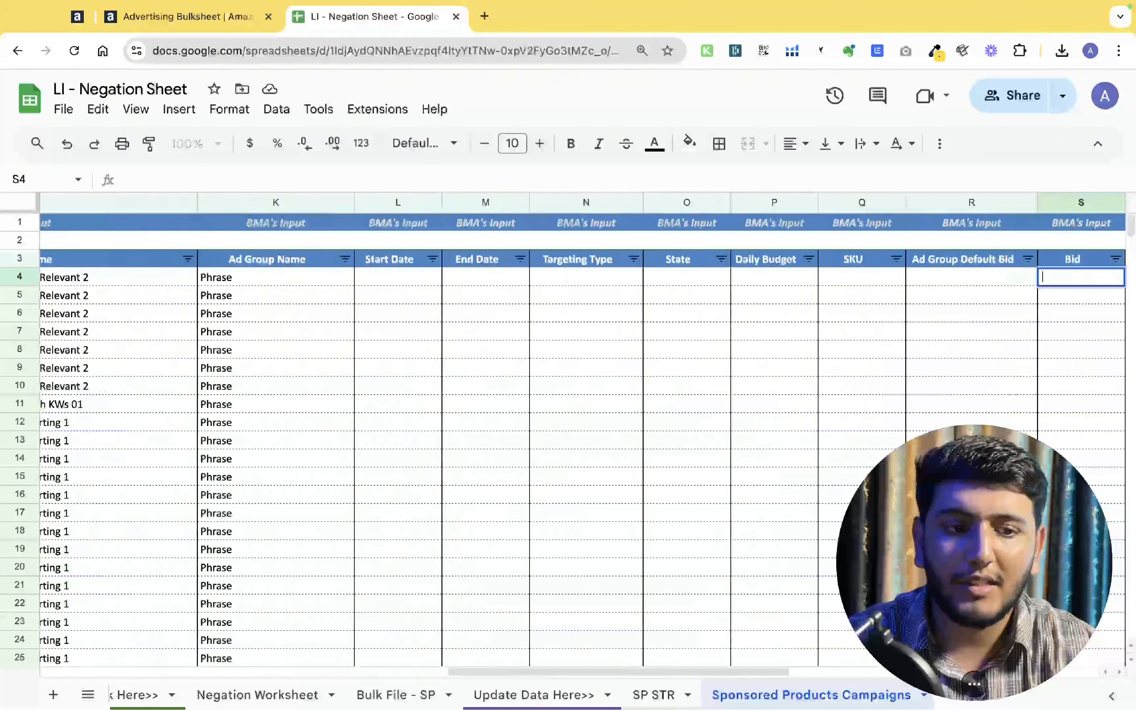
key("Left")
key("Left")
key("Left")
key("Left")
key("Left")
key("Left")
key("Left")
key("Left")
key("Left")
key("Left")
key("Left")
key("Left")
key("Left")
key("Left")
key("Left")
key("Left")
key("Left")
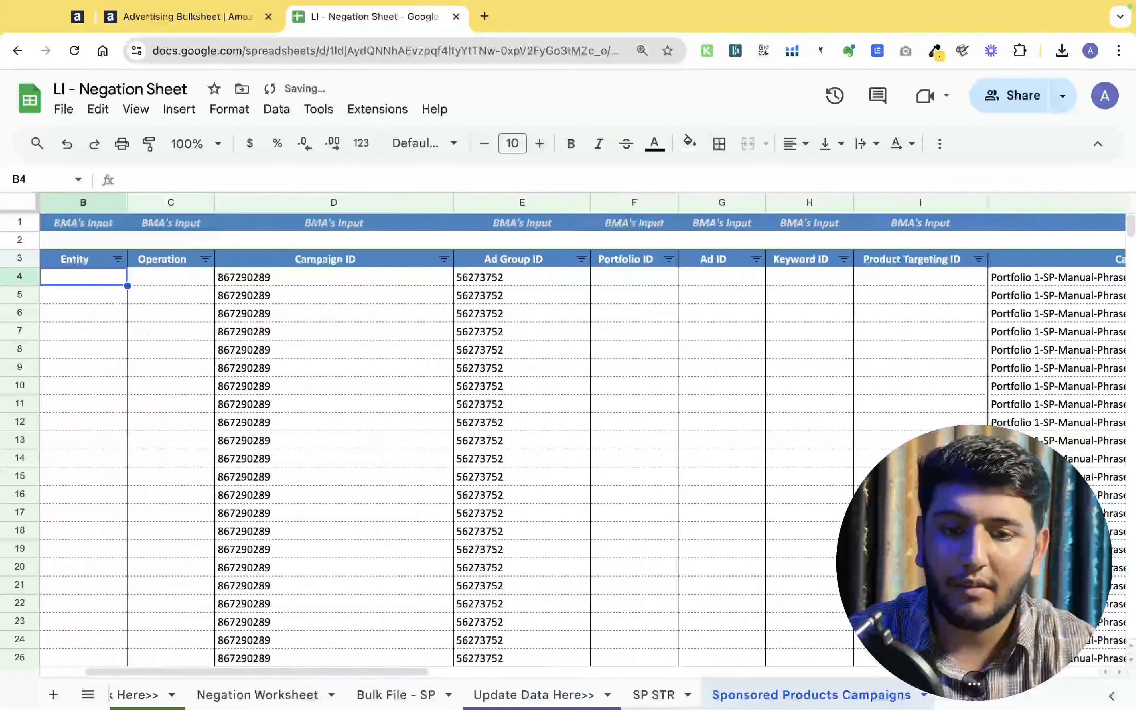
key("Right")
key("Right")
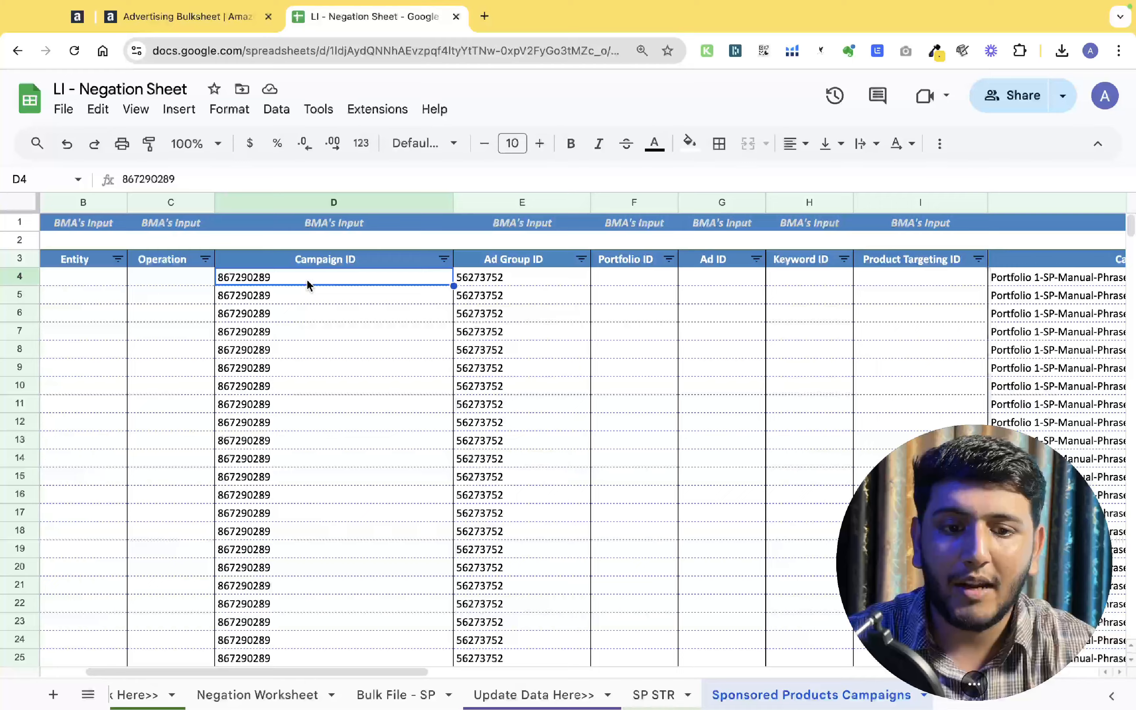
scroll(307, 285, "right", 10)
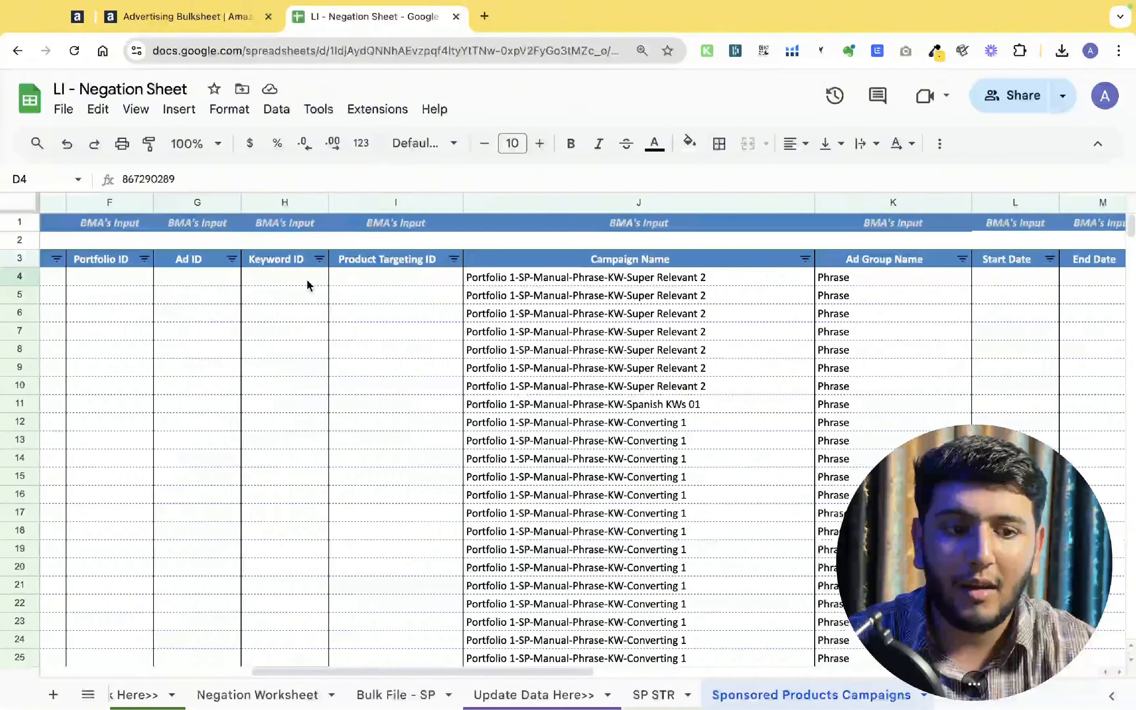
scroll(308, 285, "left", 10)
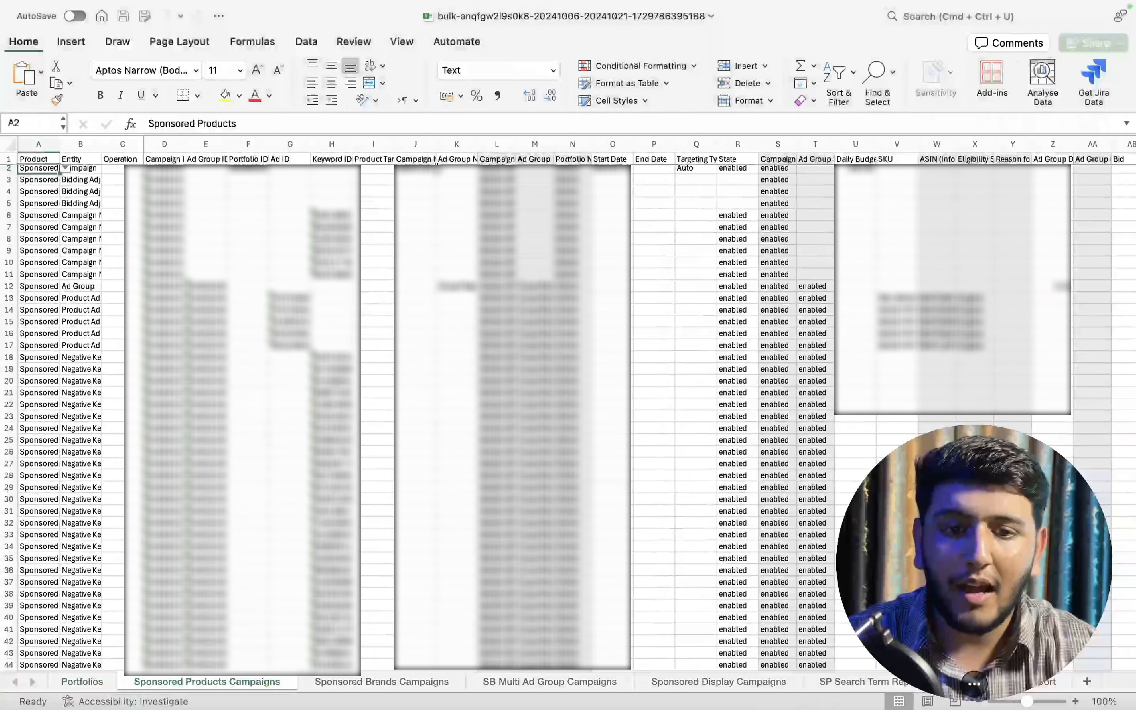
- Switch to the Excel bulk file and add filters to the entire Sponsored Products Campaigns sheet
left_click(439, 168)
left_click(11, 144)
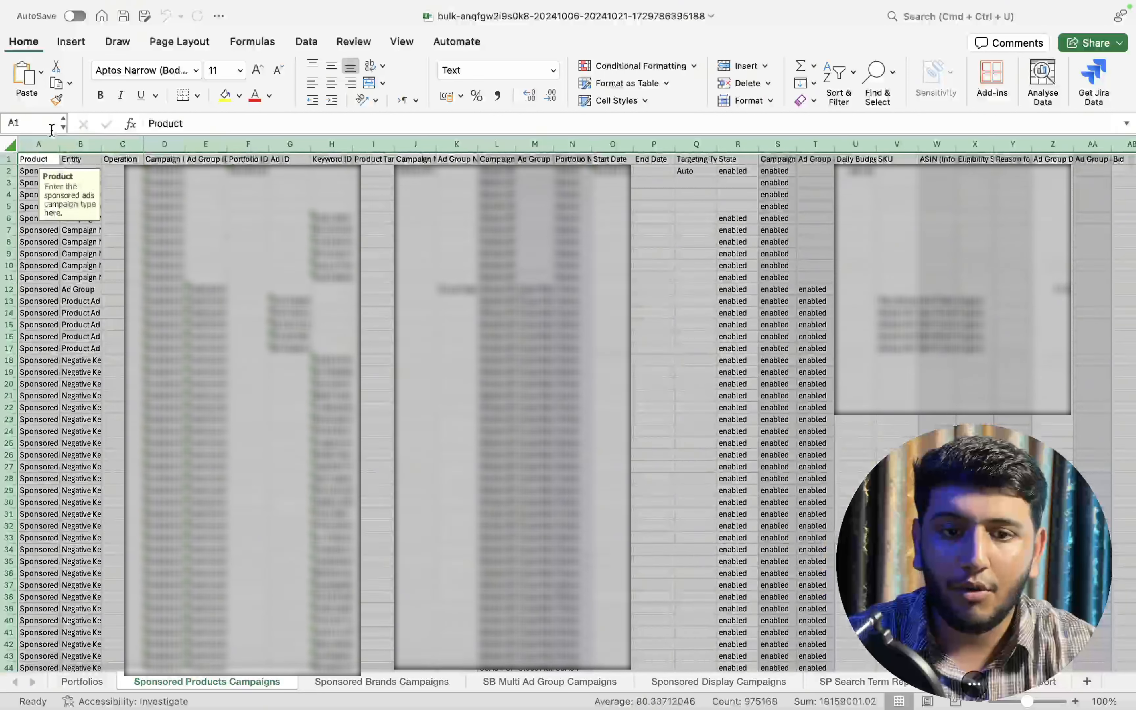
left_click(839, 79)
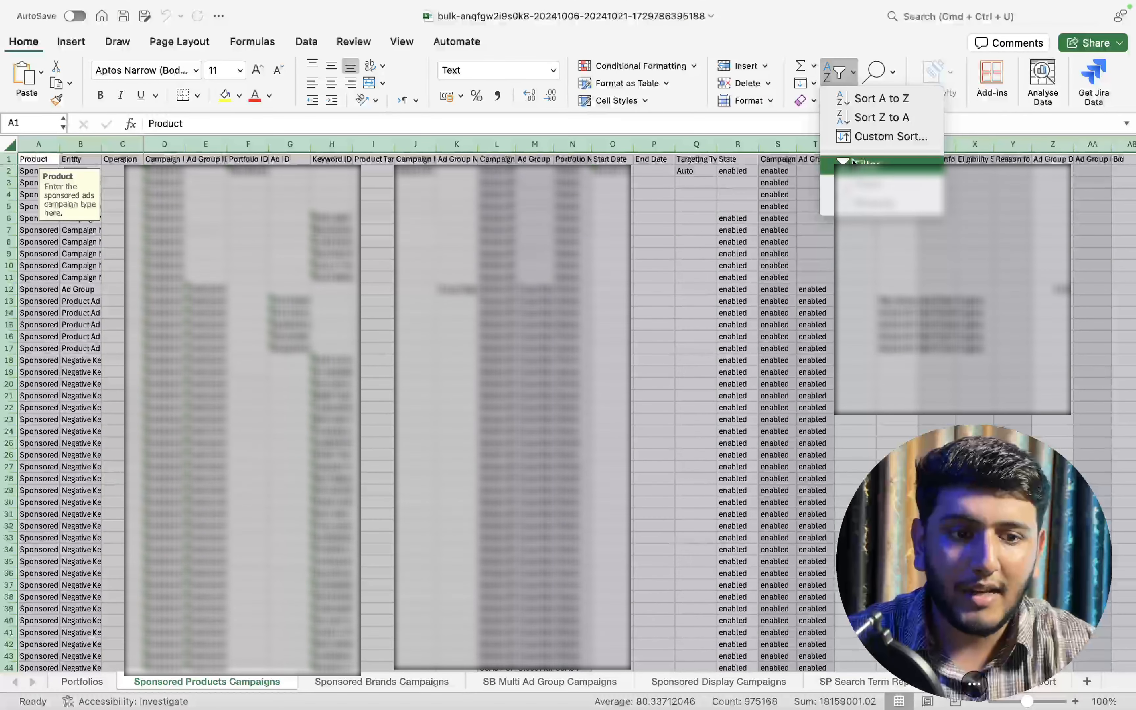
left_click(823, 168)
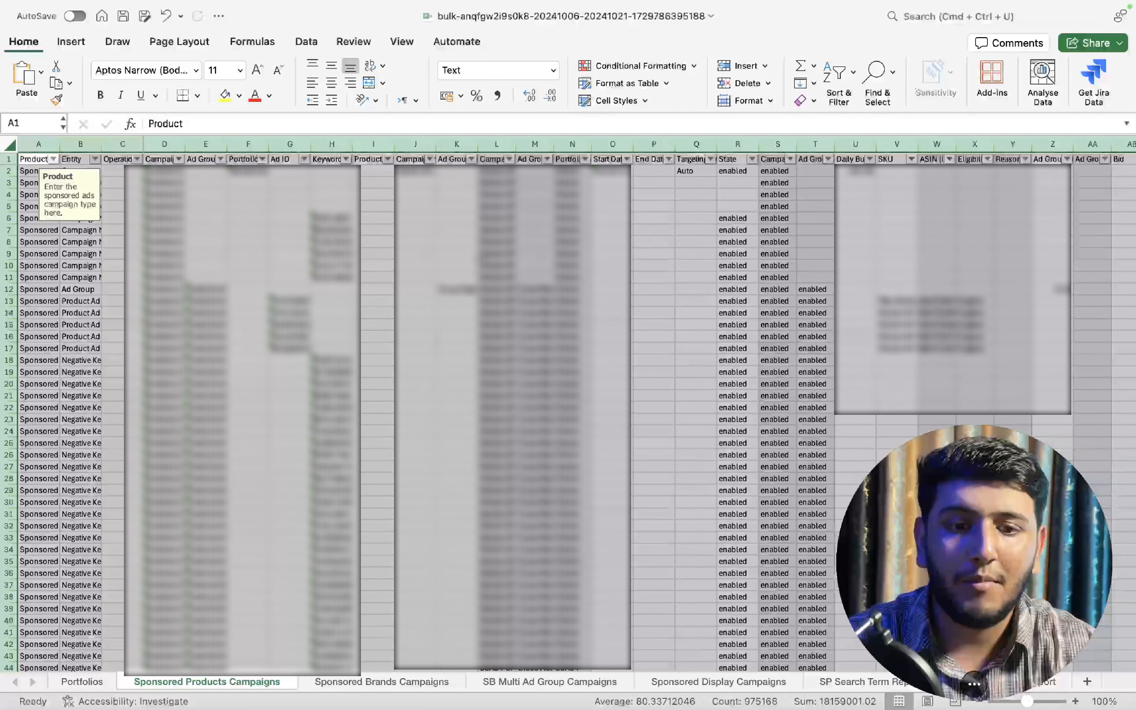
- Sort the bulk file's Sponsored Products Campaigns data by Ad Group Name (Informational only) in descending order and widen that column
left_click(496, 241)
left_click(547, 159)
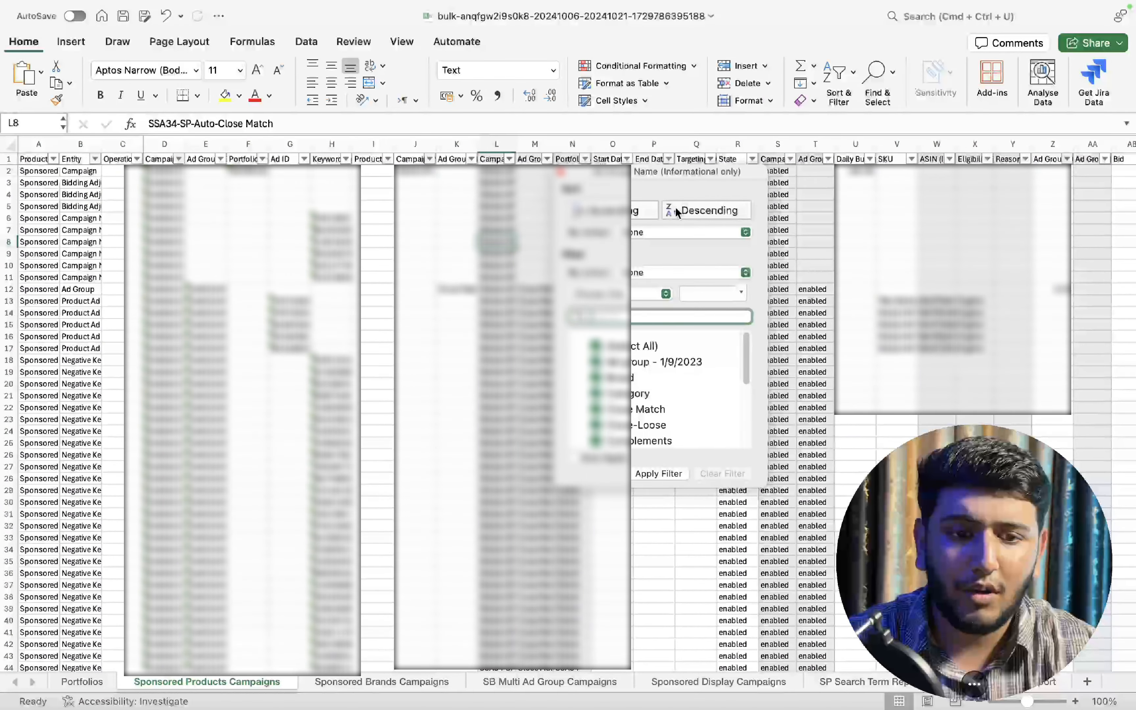
left_click(706, 210)
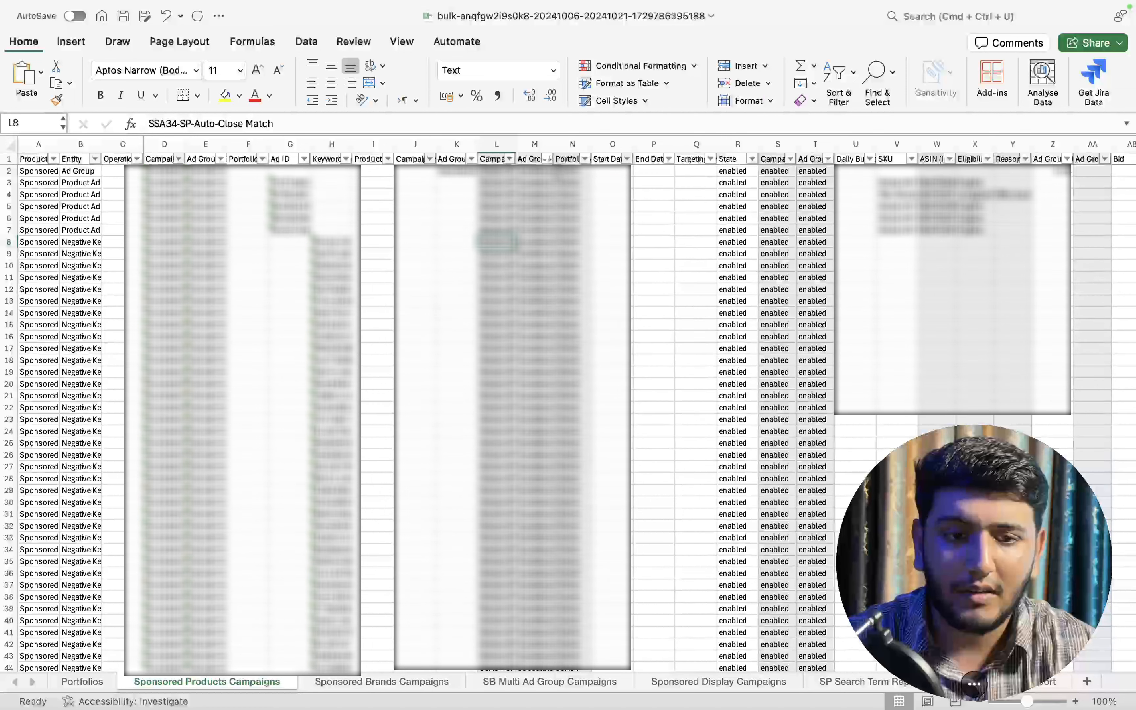
left_click_drag(553, 144, 609, 145)
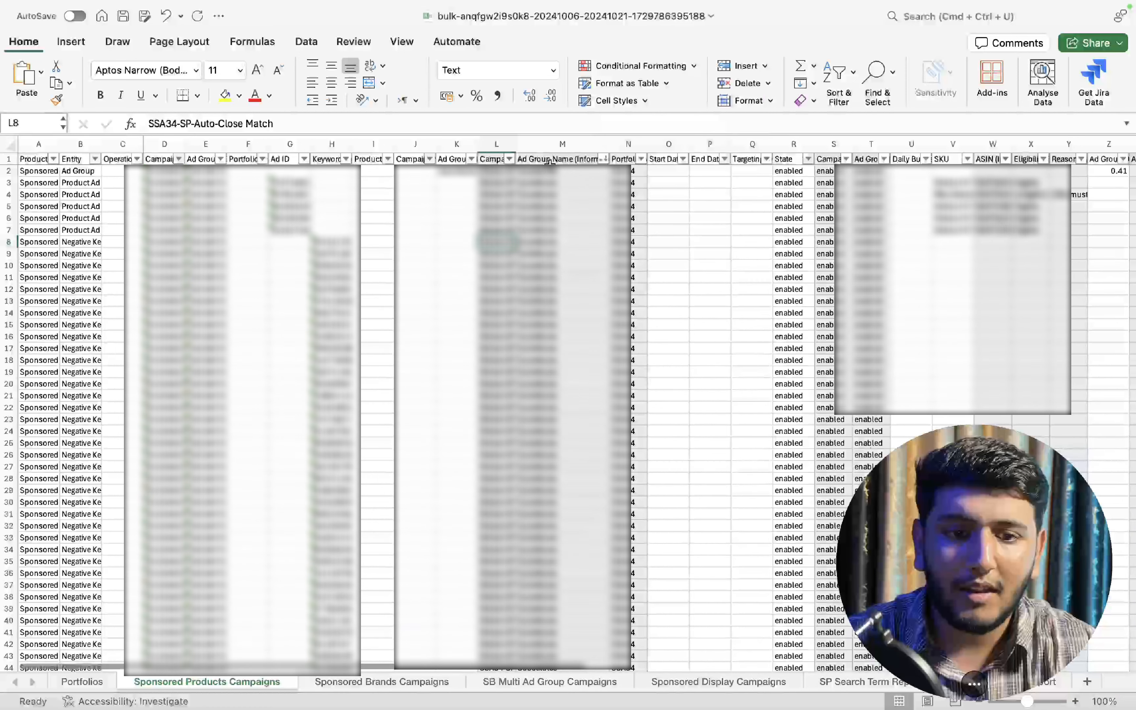
left_click_drag(555, 171, 555, 162)
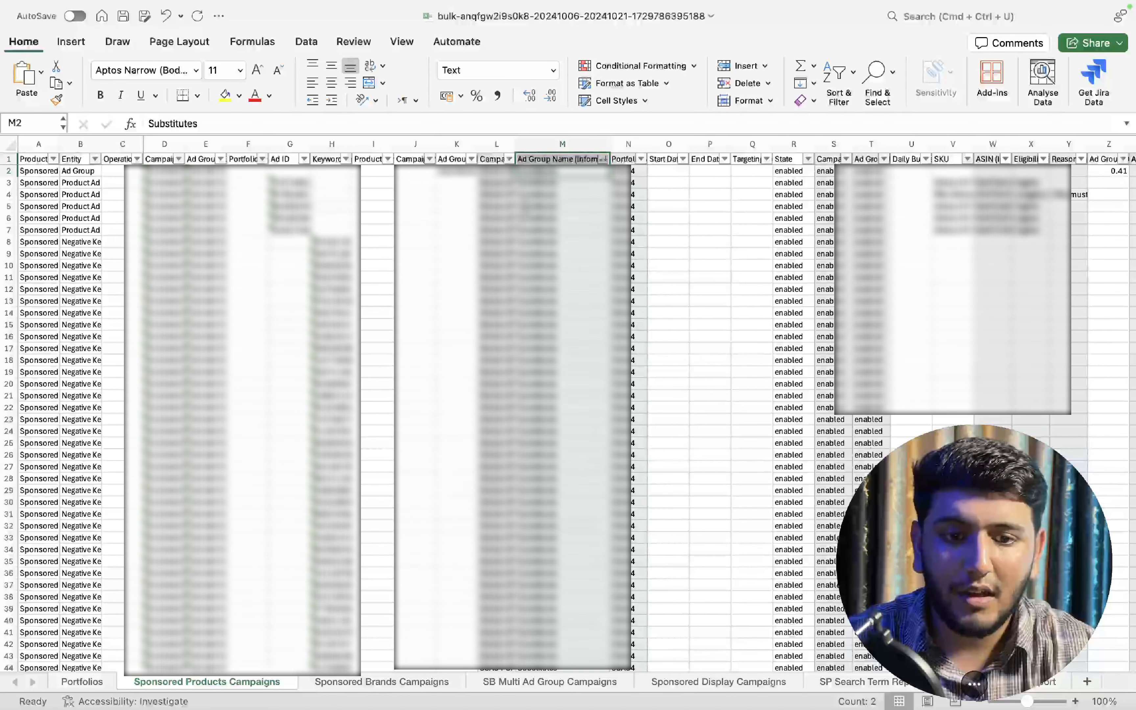
left_click(535, 160)
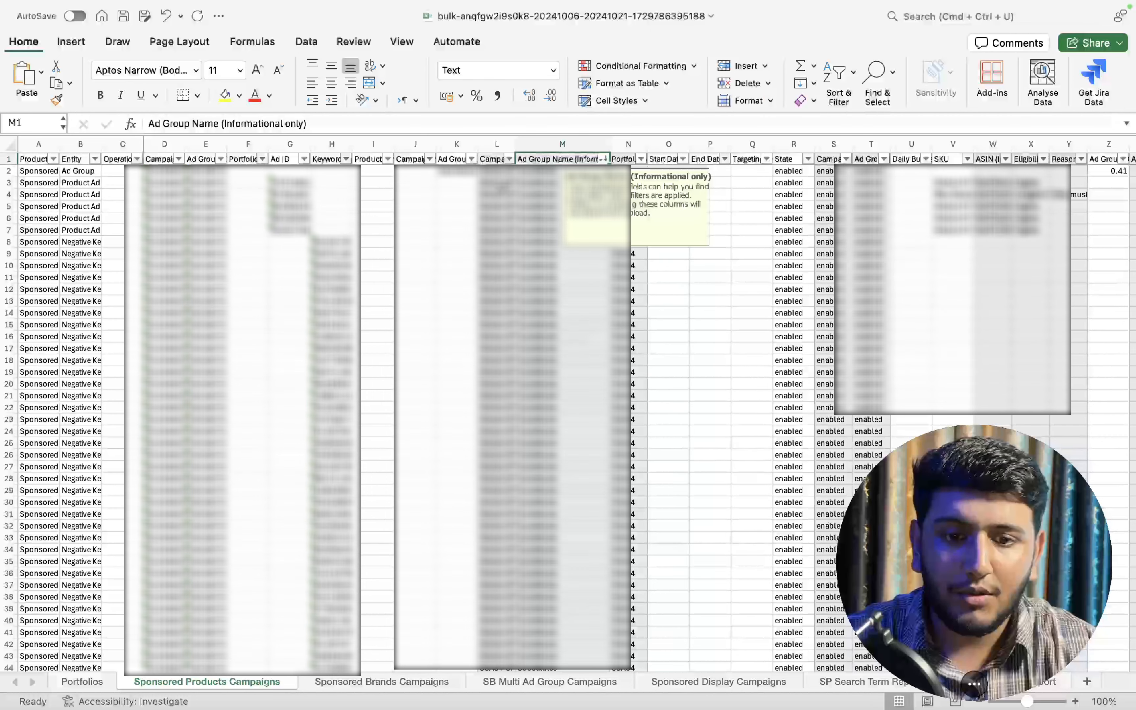
- Select the Campaign ID and Ad Group ID values from row 2 down to the last data row
key("Left")
key("Left")
key("Left")
key("Left")
key("Left")
key("Left")
key("Left")
key("Left")
key("Left")
key("Left")
key("Left")
key("Down")
key("Right")
key("Right")
key("super+shift+Right")
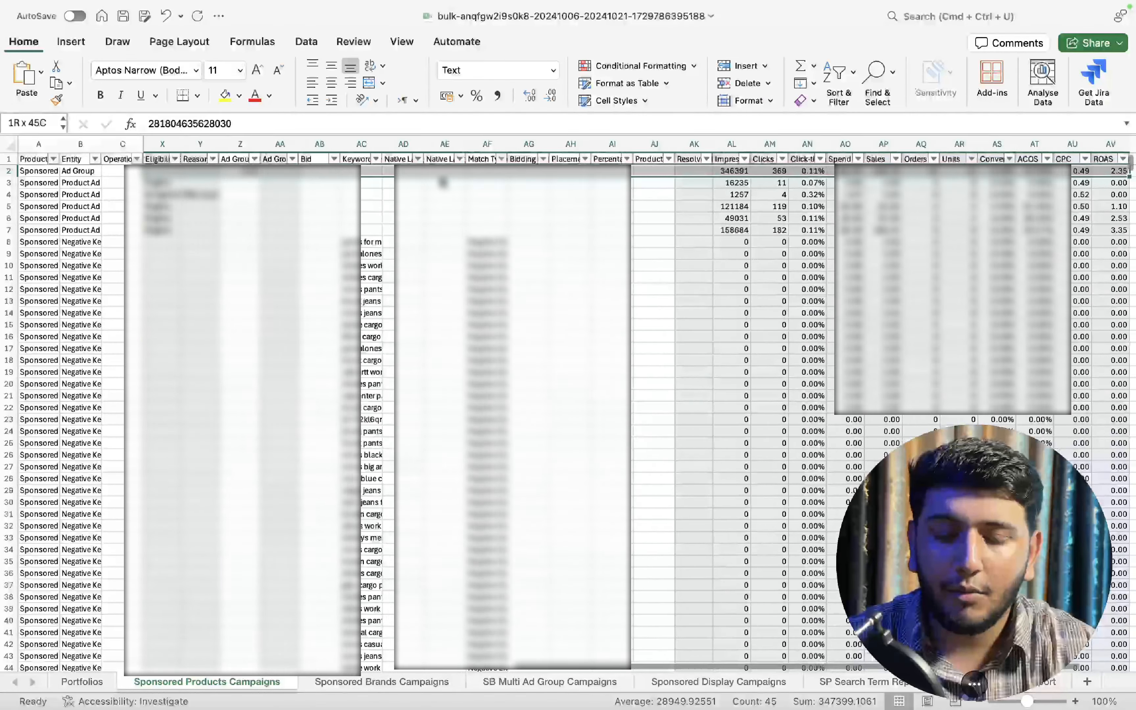
key("super+shift+Left")
key("shift+Right")
key("super+shift+Down")
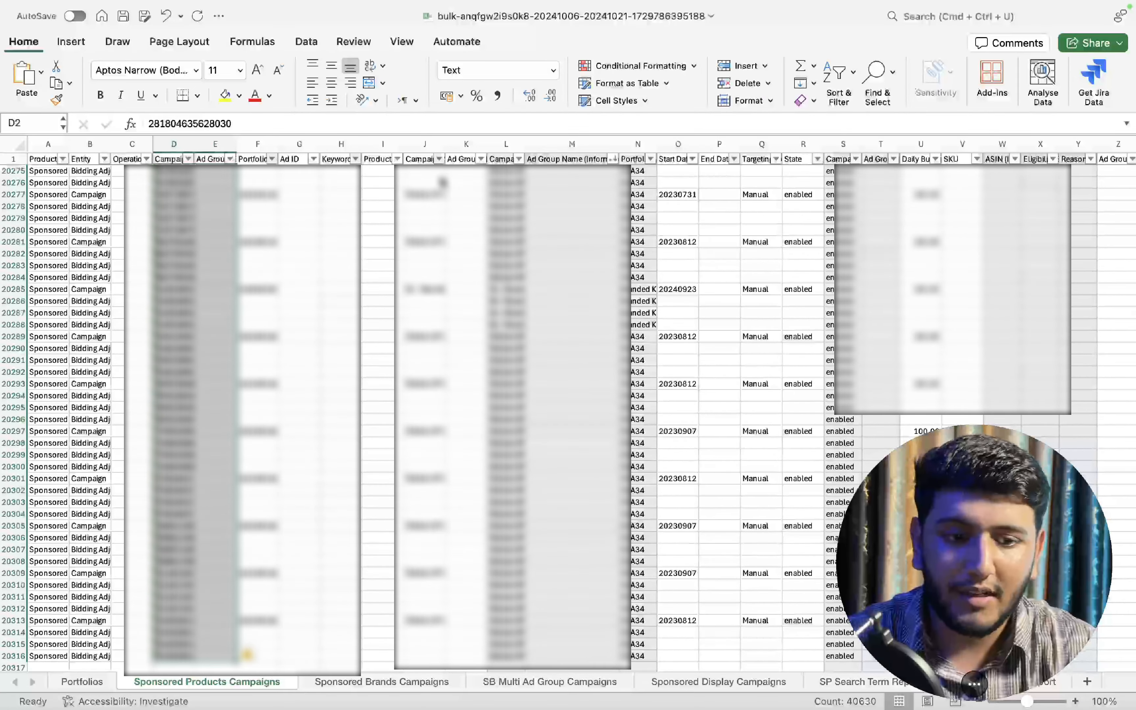
- Switch to the Google Sheets Negation Sheet and select cell D4 under Campaign ID in Sponsored Products Campaigns
key("super+Tab")
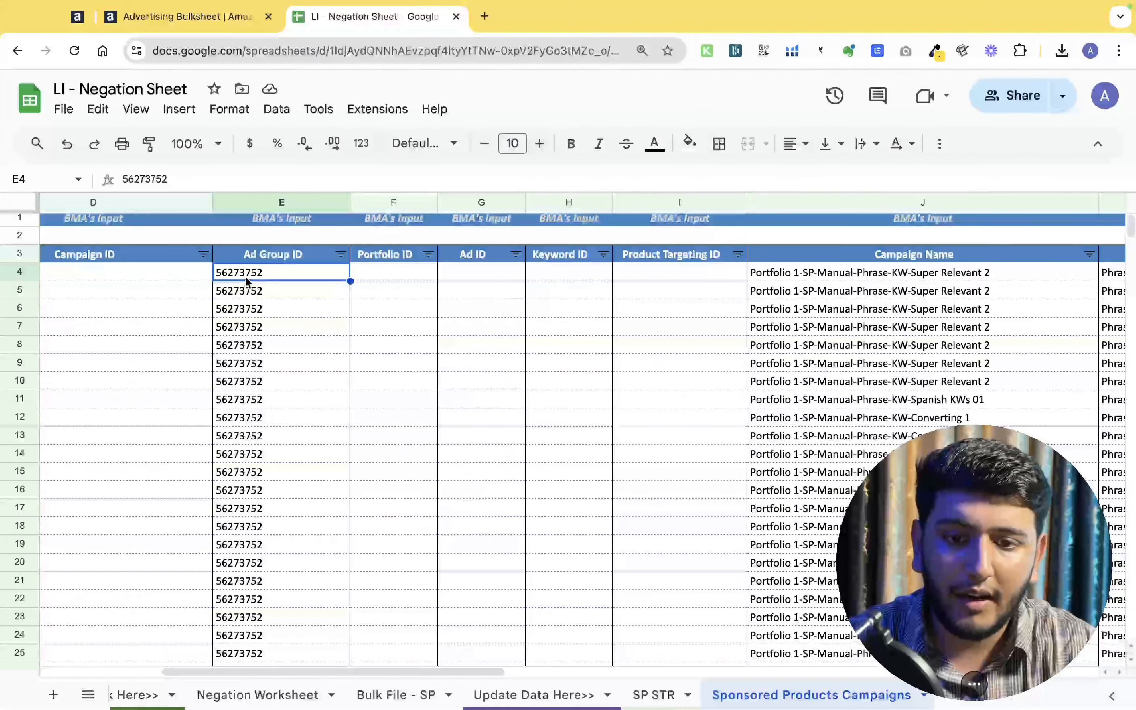
scroll(244, 281, "left", 5)
left_click(361, 281)
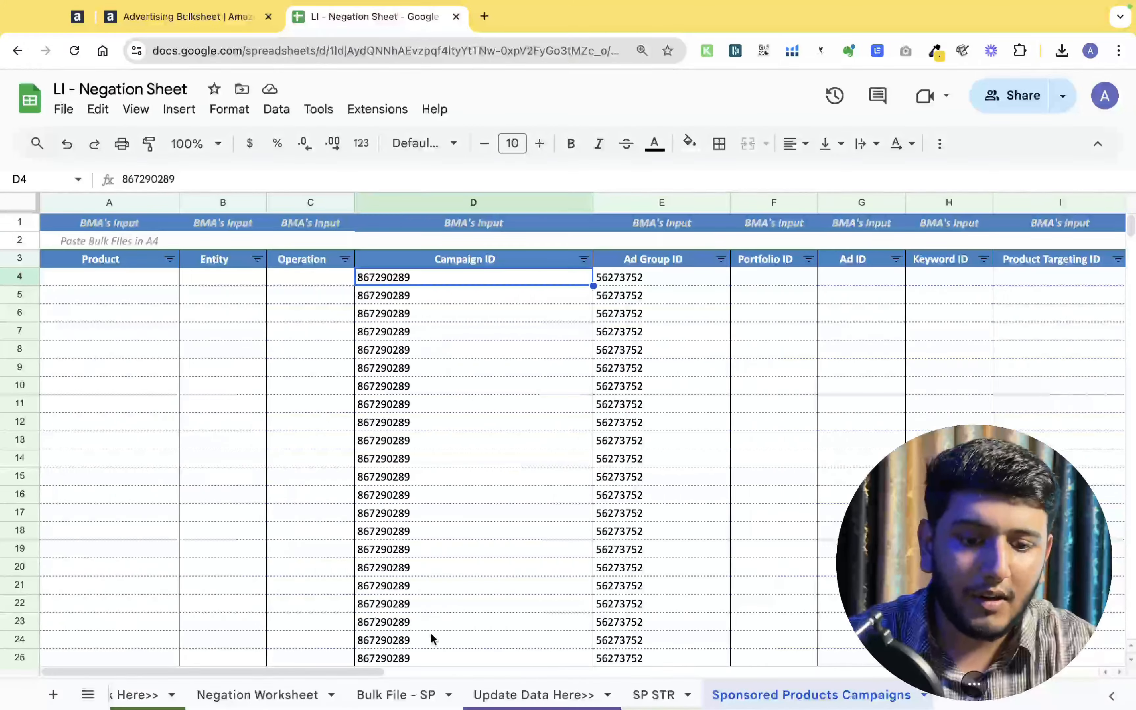
- Open the Negation Dashboard sheet and examine row 4 from Search Term across to Non-Exact Units Sold
scroll(281, 694, "left", 5)
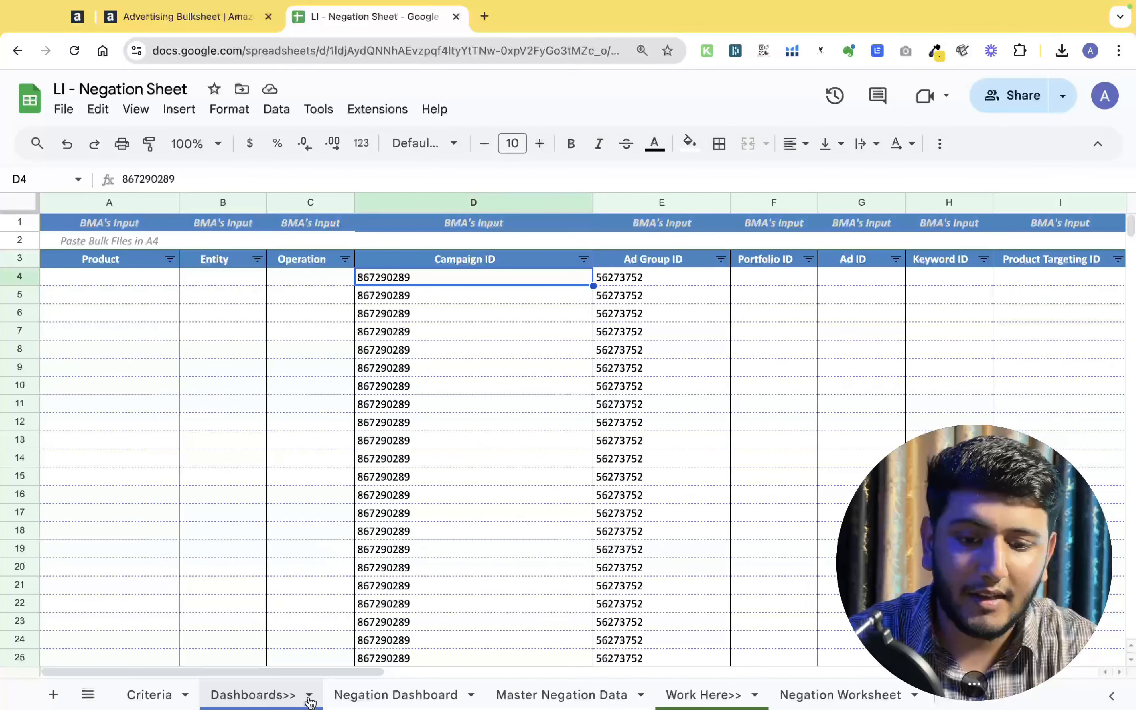
left_click(355, 697)
scroll(237, 312, "left", 1)
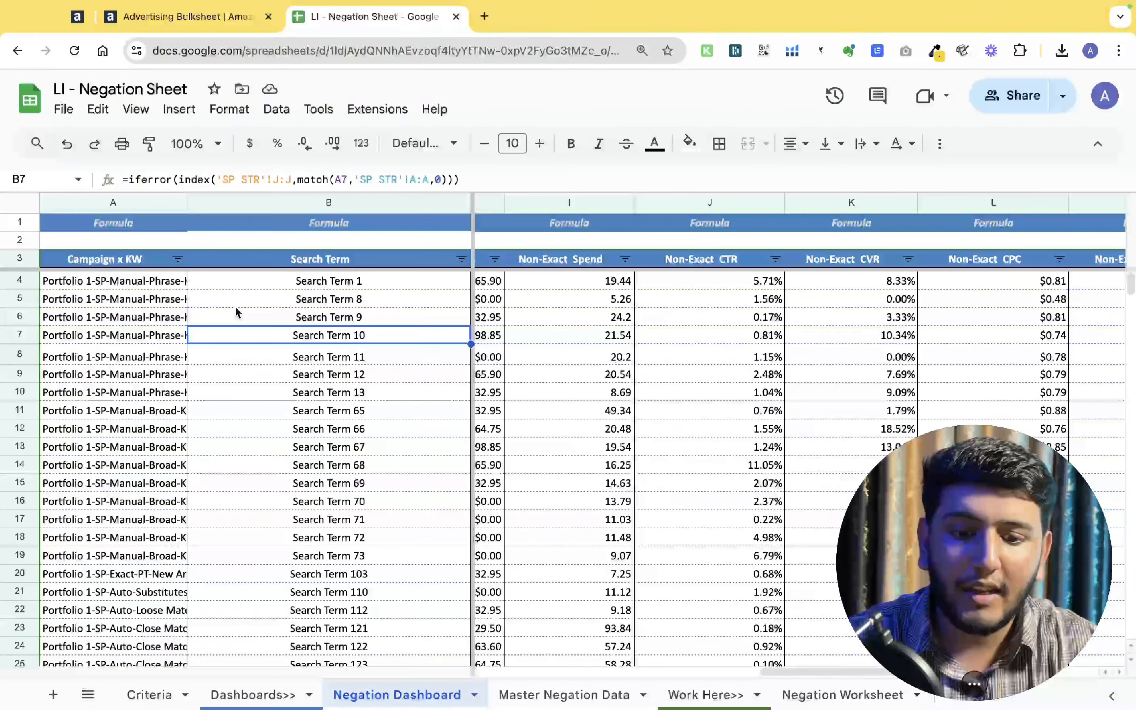
key("super+Home")
key("Left")
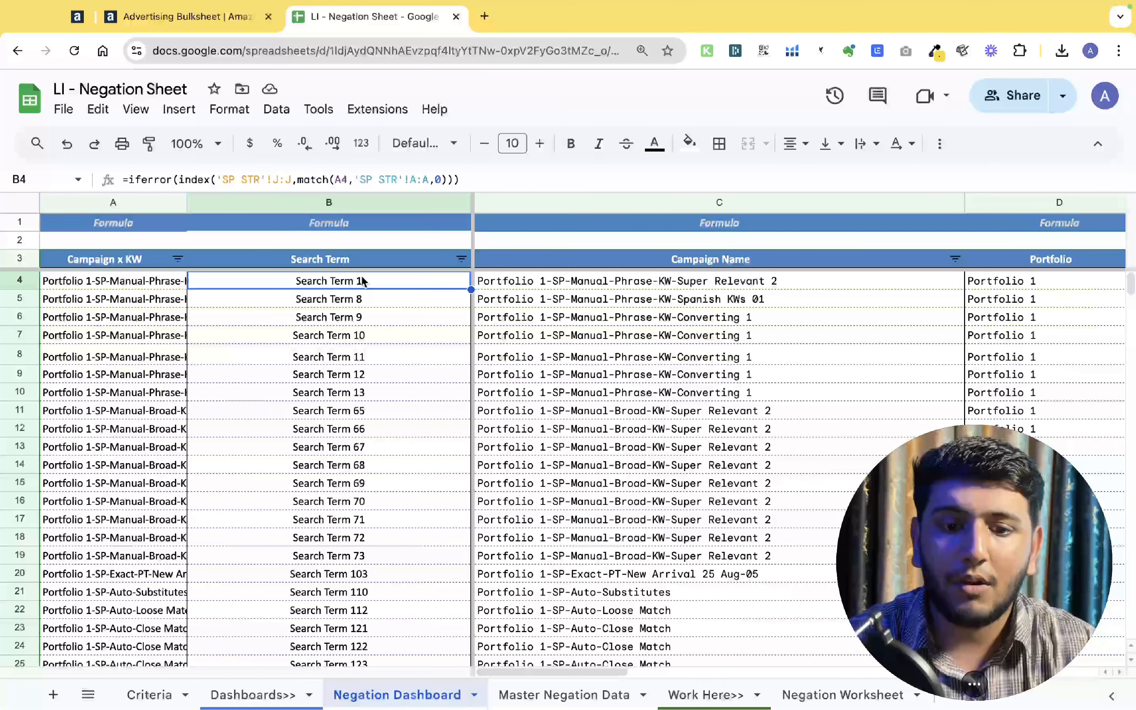
key("Right")
key("Right")
key("Right")
key("Right")
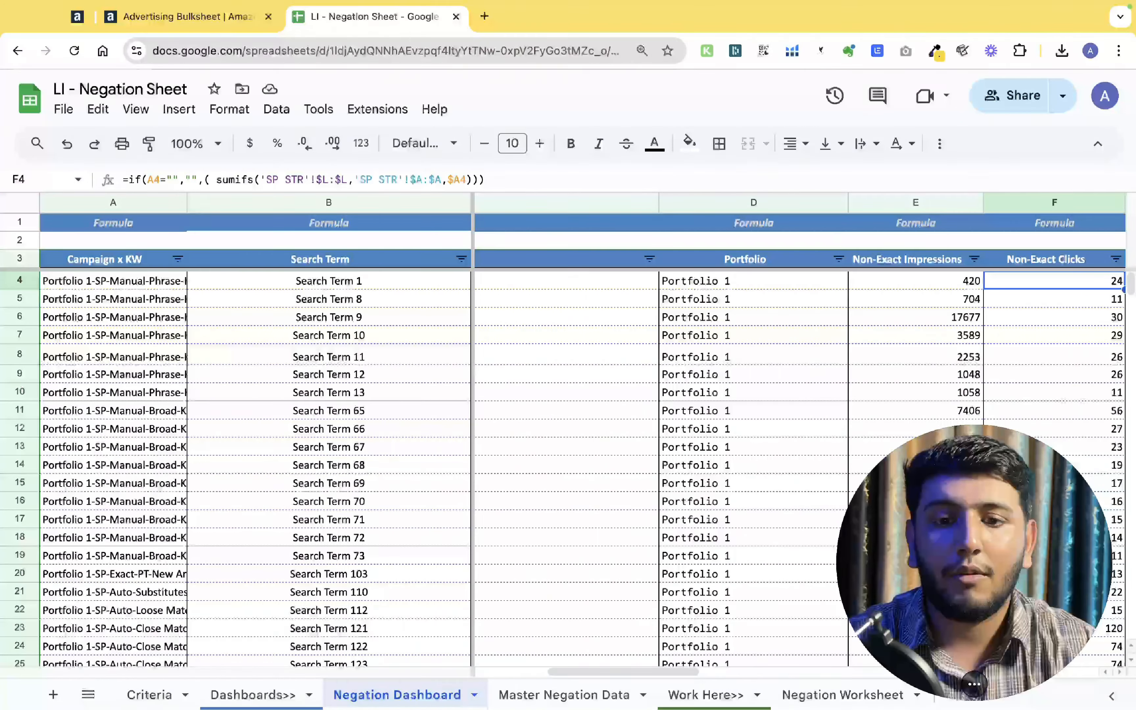
scroll(798, 422, "right", 5)
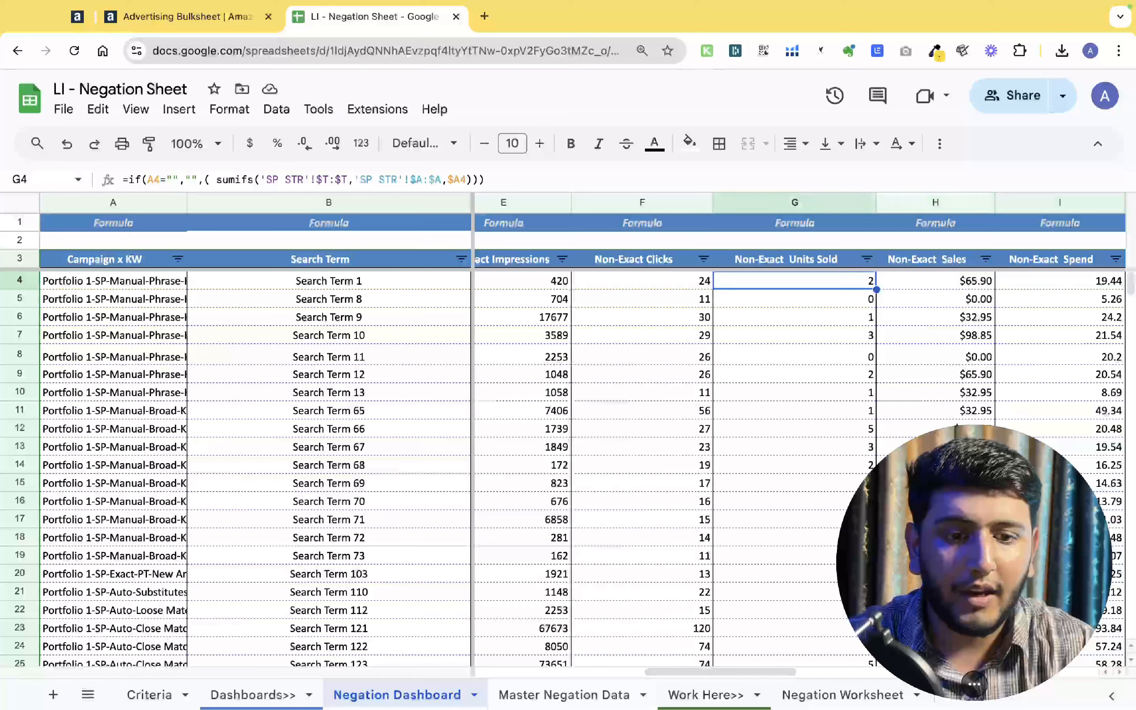
scroll(698, 320, "left", 1)
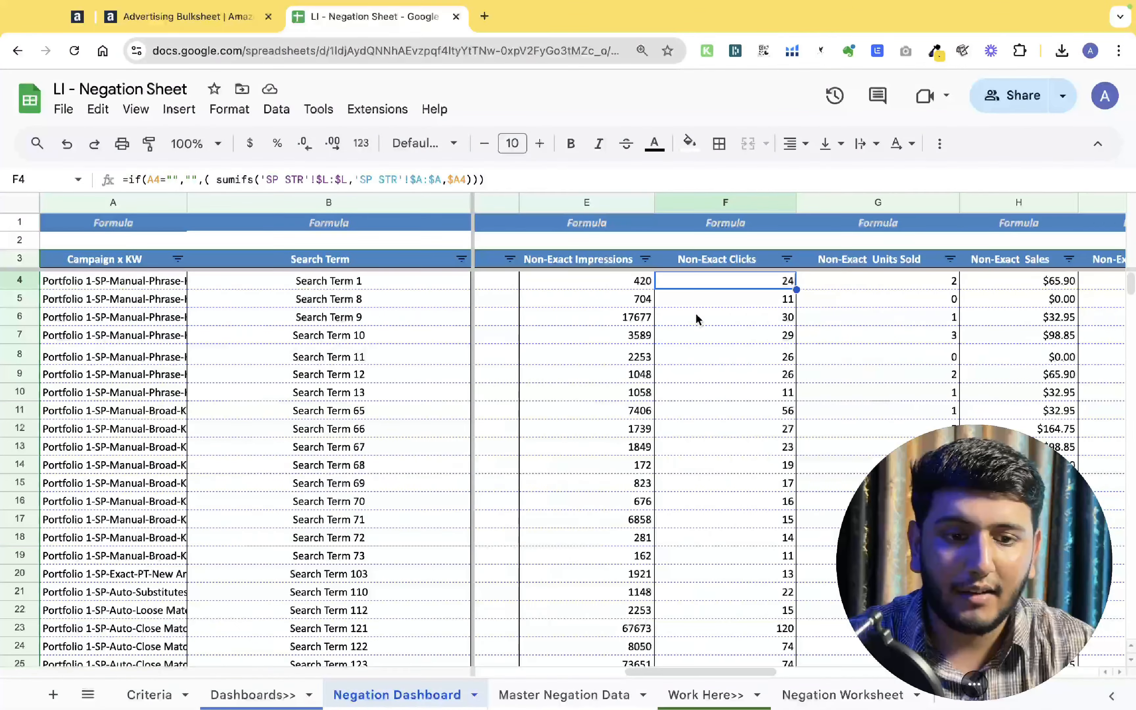
- Inspect the Campaign x KW formula in A4 and the Non-Exact ACoS formula and values in column M
left_click(394, 288)
left_click(52, 287)
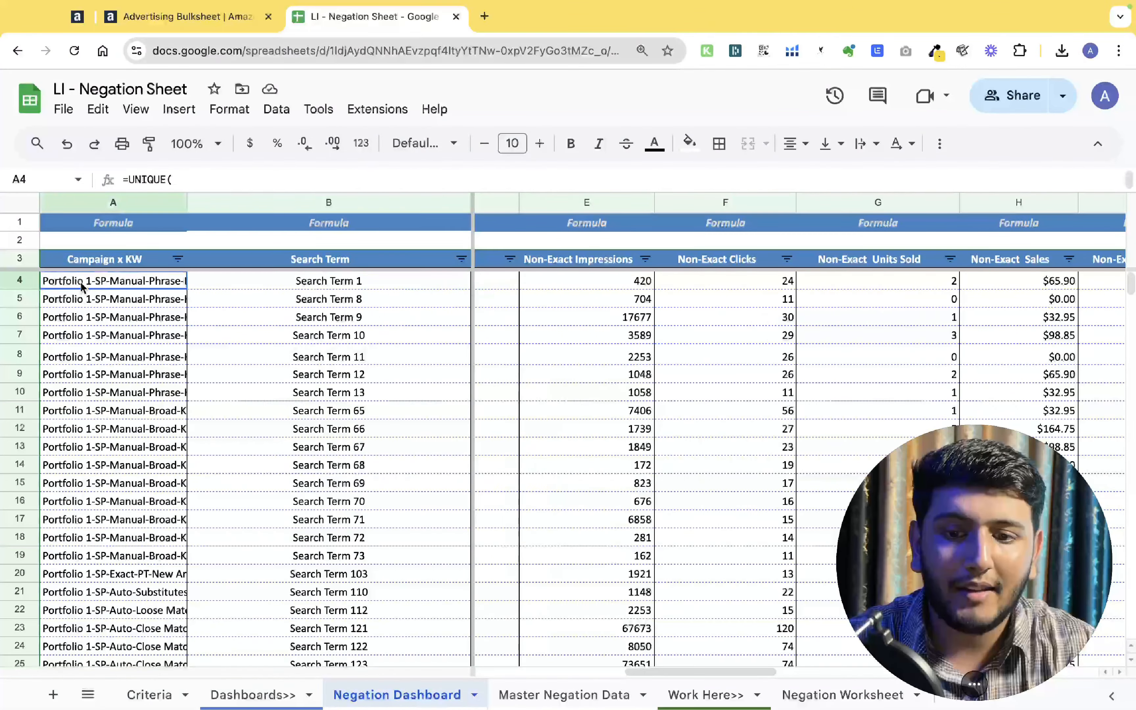
scroll(406, 332, "right", 1)
scroll(407, 327, "right", 6)
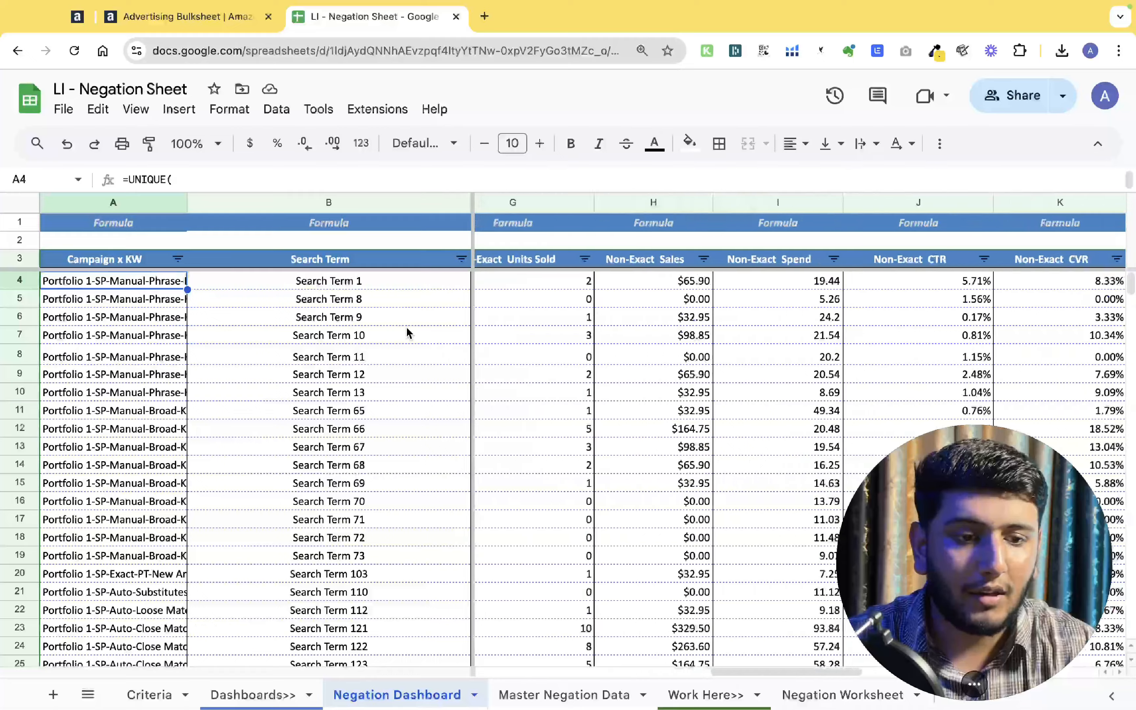
scroll(775, 317, "right", 8)
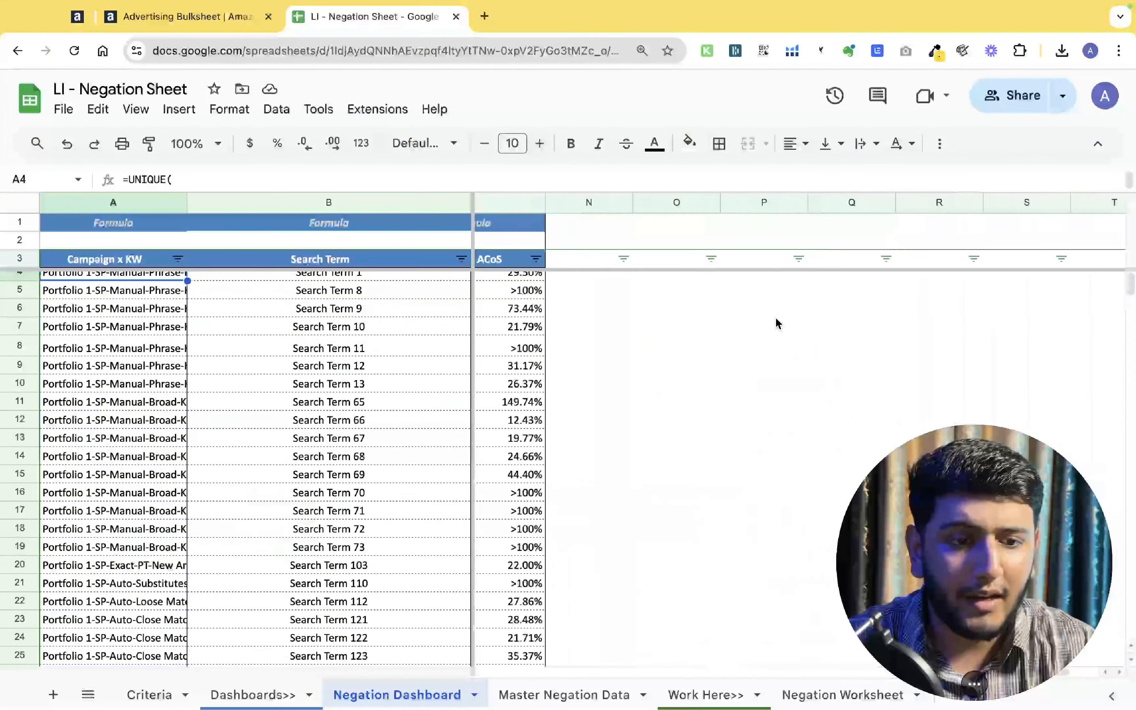
left_click(630, 285)
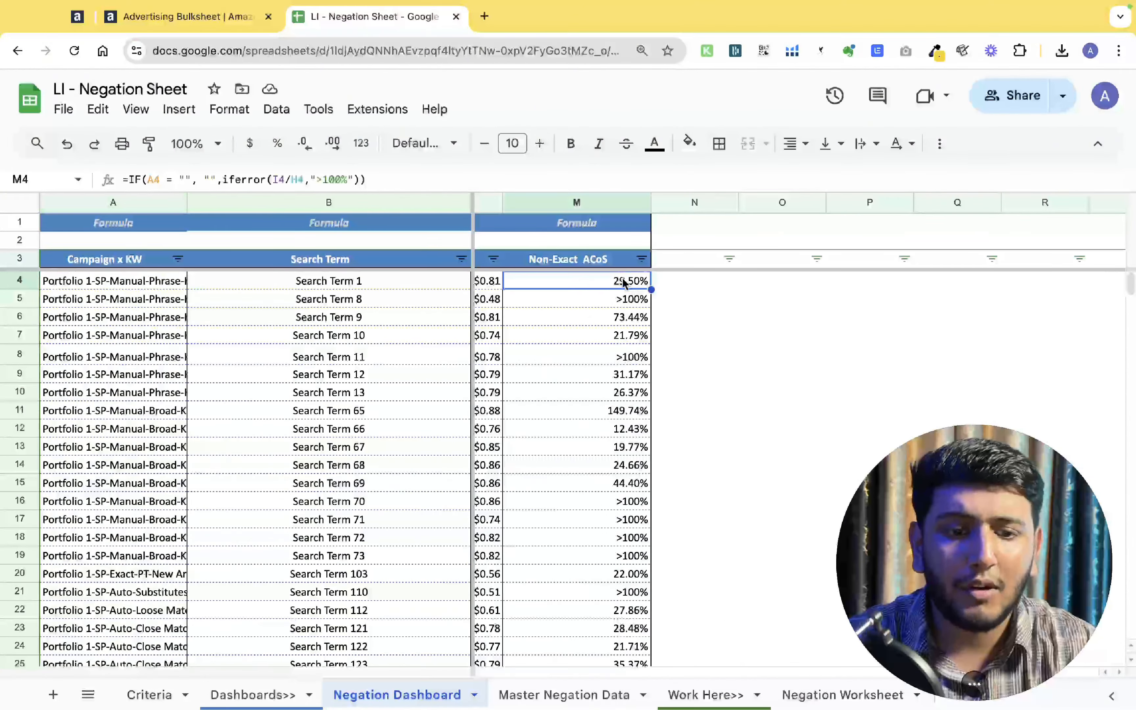
scroll(623, 284, "down", 5)
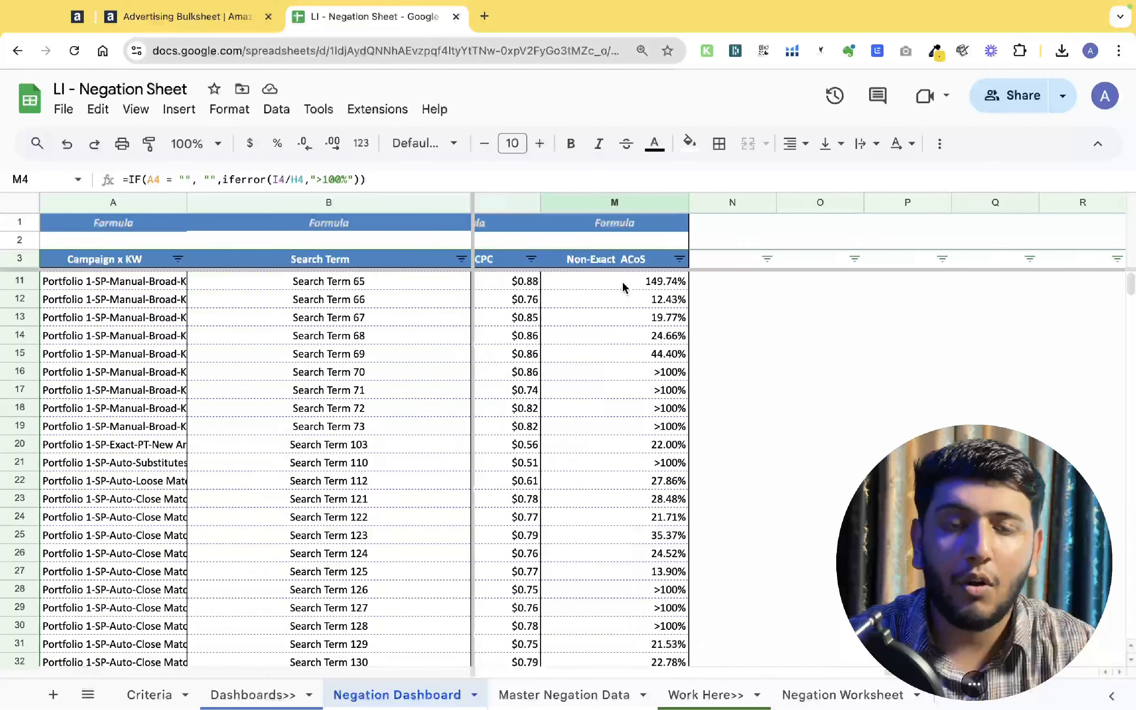
scroll(624, 286, "up", 5)
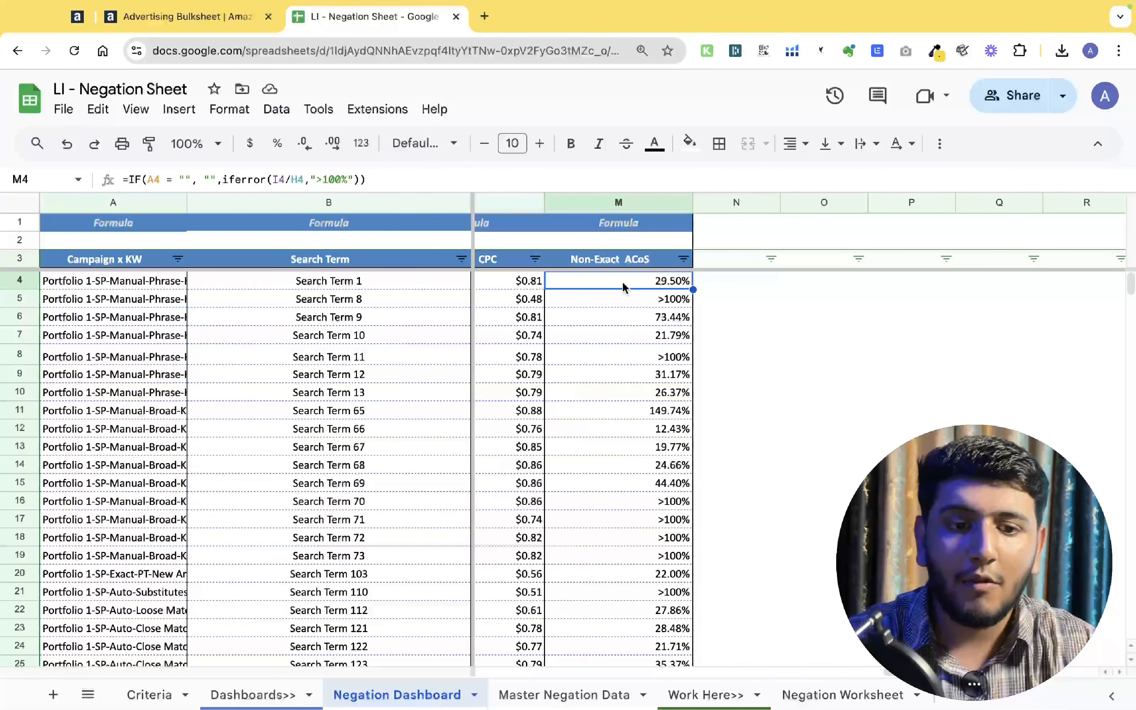
- Review the first search term's campaign, portfolio and non-exact metrics across the Negation Dashboard
key("Left")
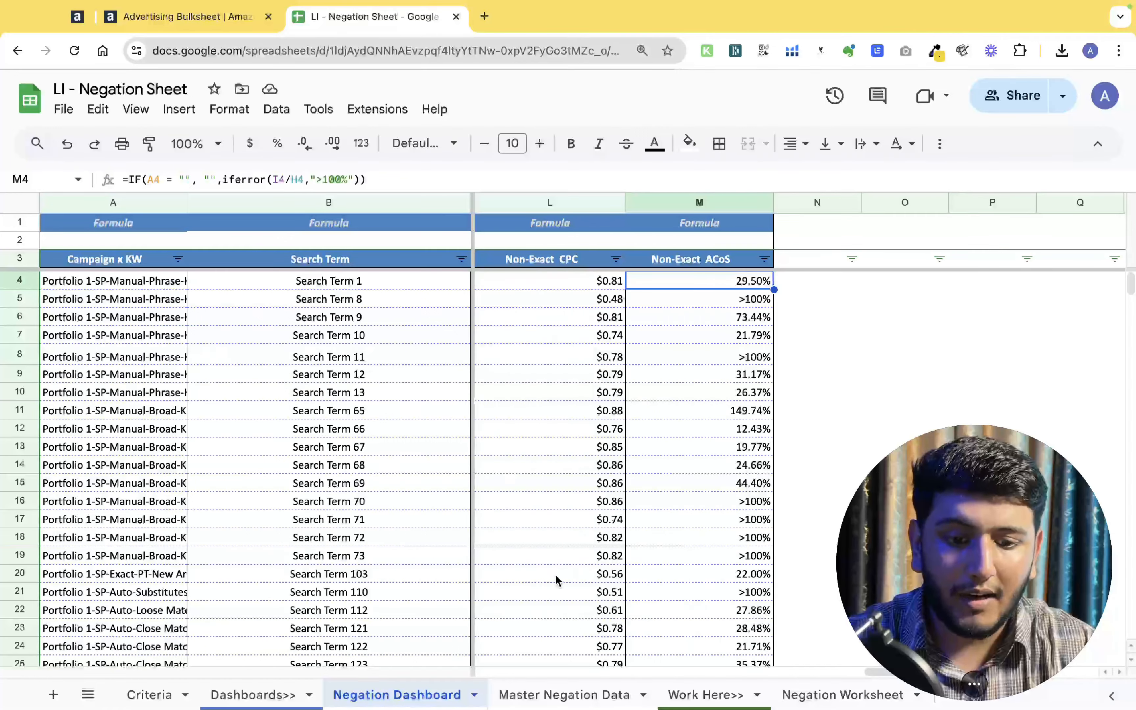
scroll(574, 319, "left", 10)
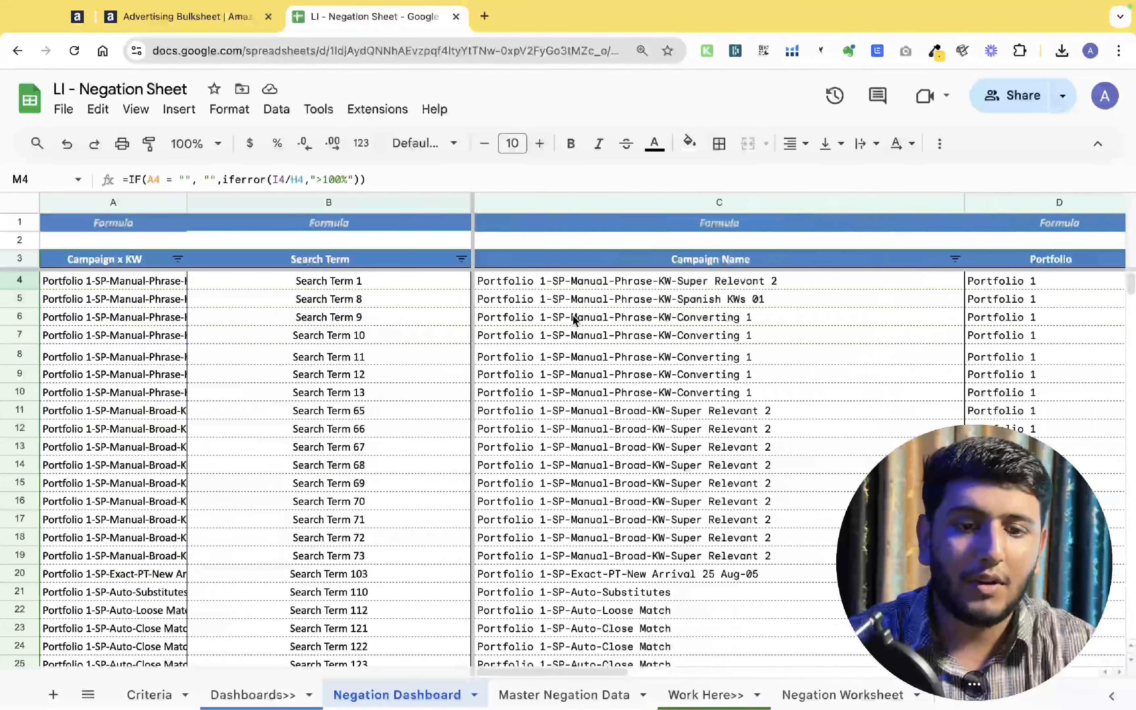
left_click(356, 280)
scroll(357, 284, "right", 5)
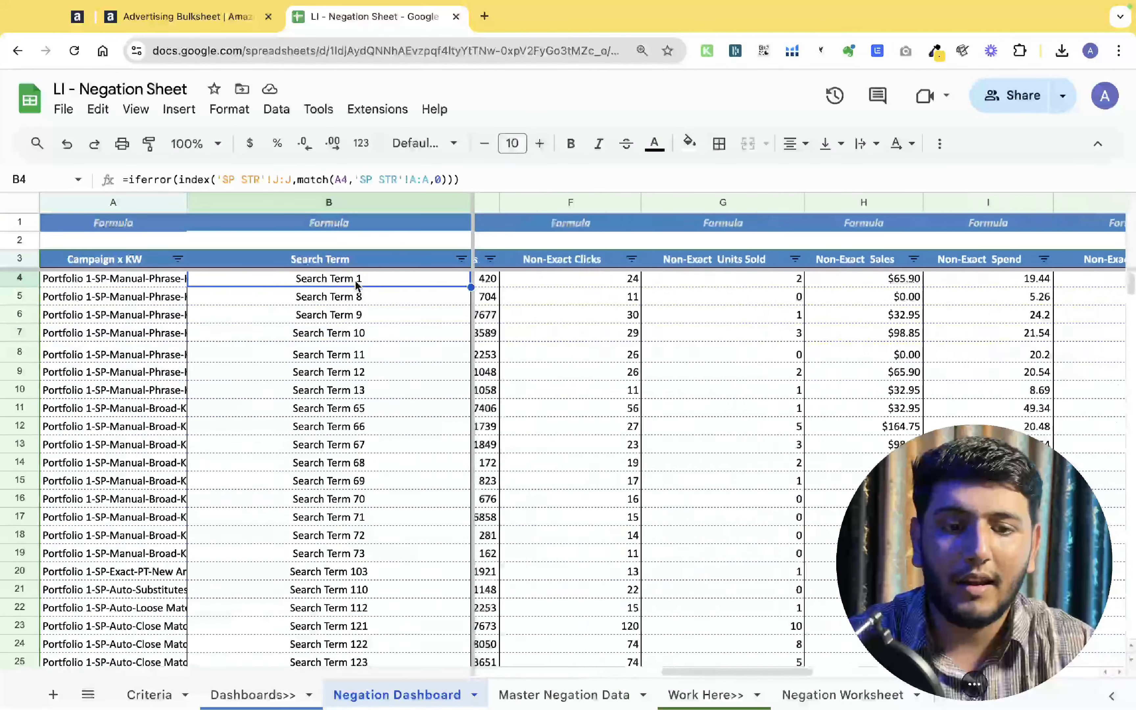
scroll(355, 284, "right", 10)
scroll(355, 284, "left", 9)
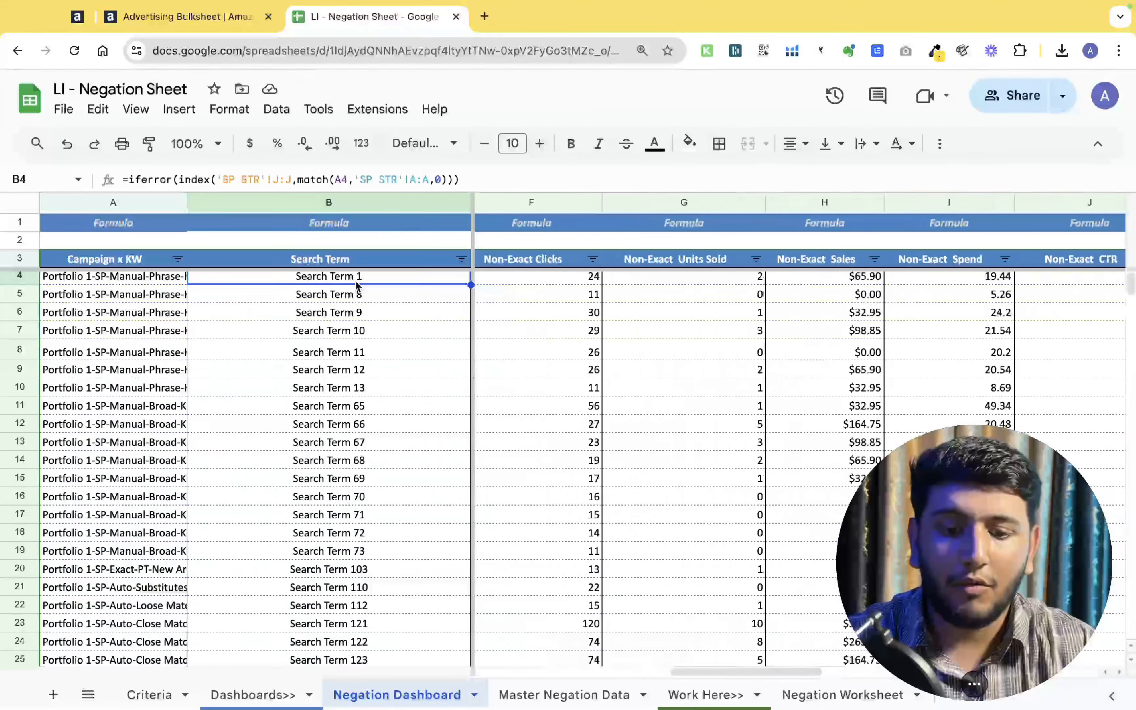
scroll(356, 284, "left", 3)
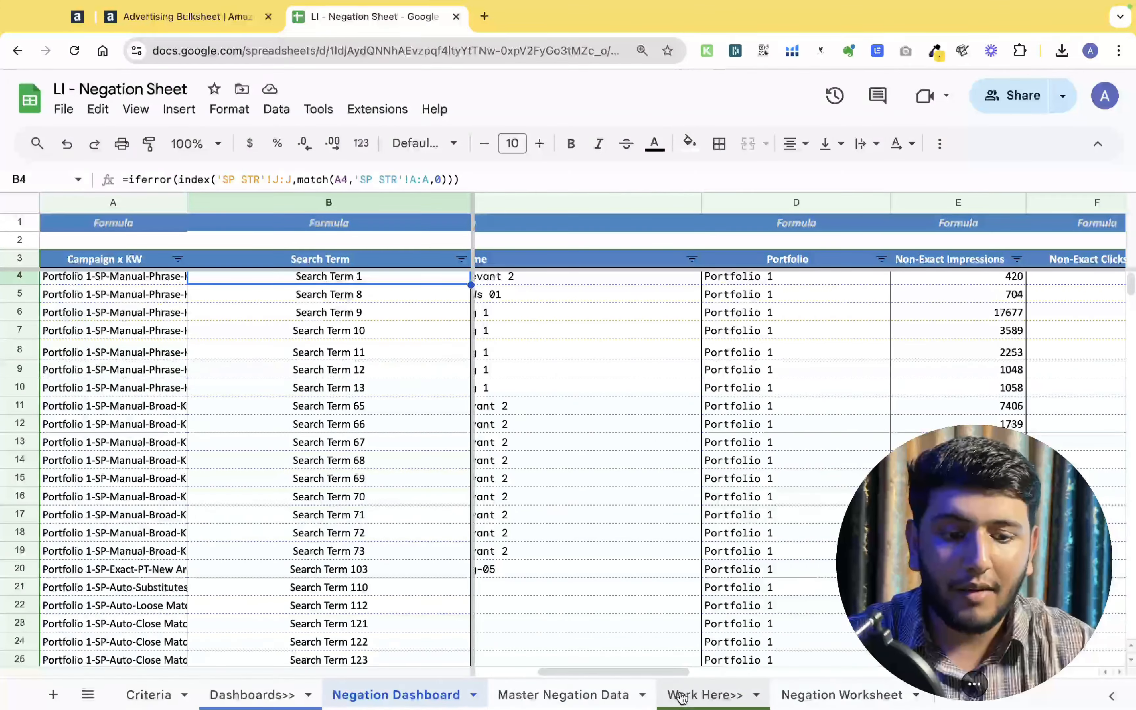
- Open the Negation Worksheet and inspect its search terms and the filter formula behind Campaign x KW in A4
scroll(682, 698, "right", 5)
left_click(531, 695)
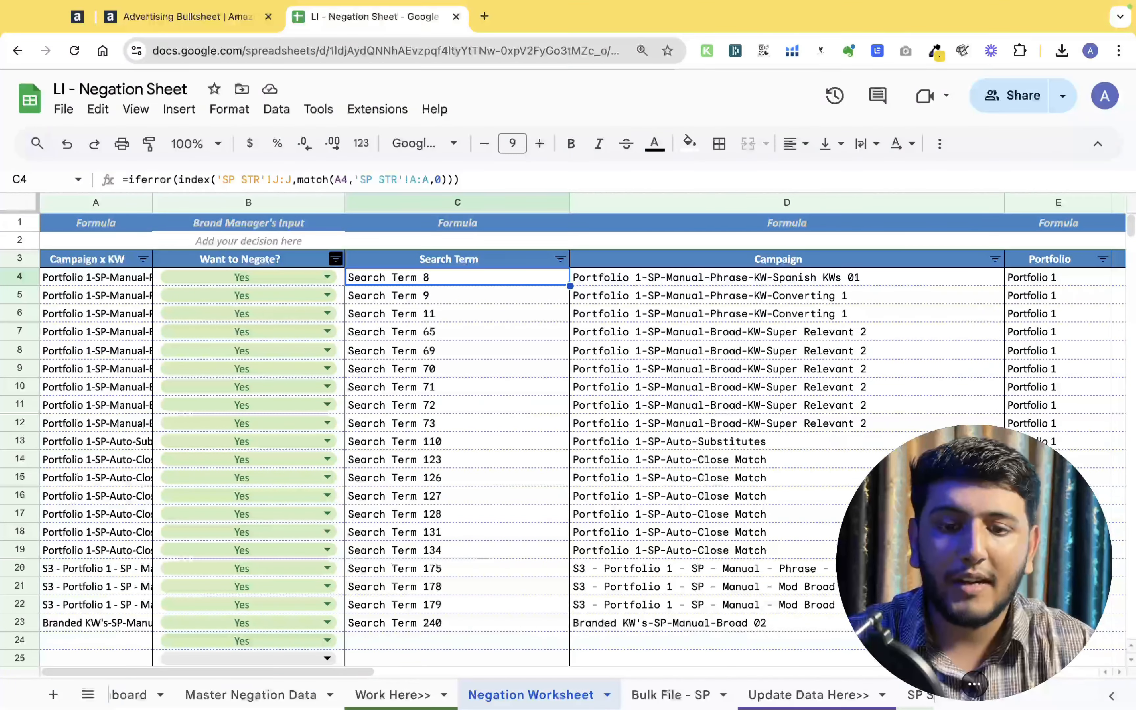
scroll(442, 277, "right", 1)
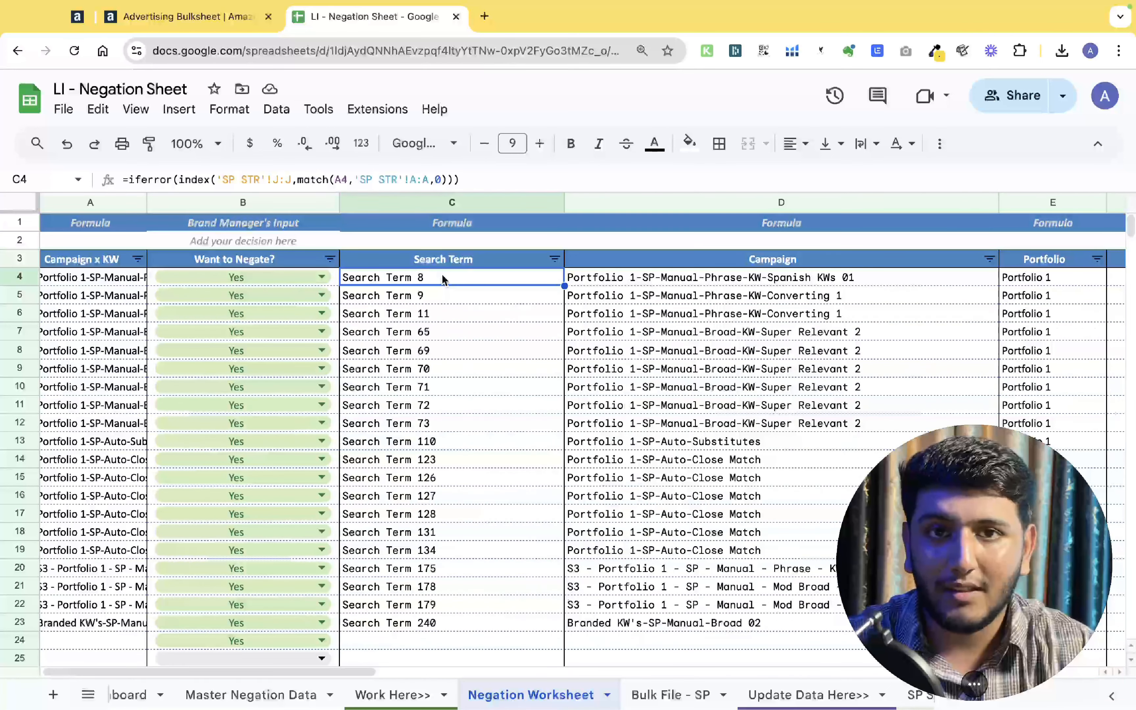
scroll(382, 695, "right", 3)
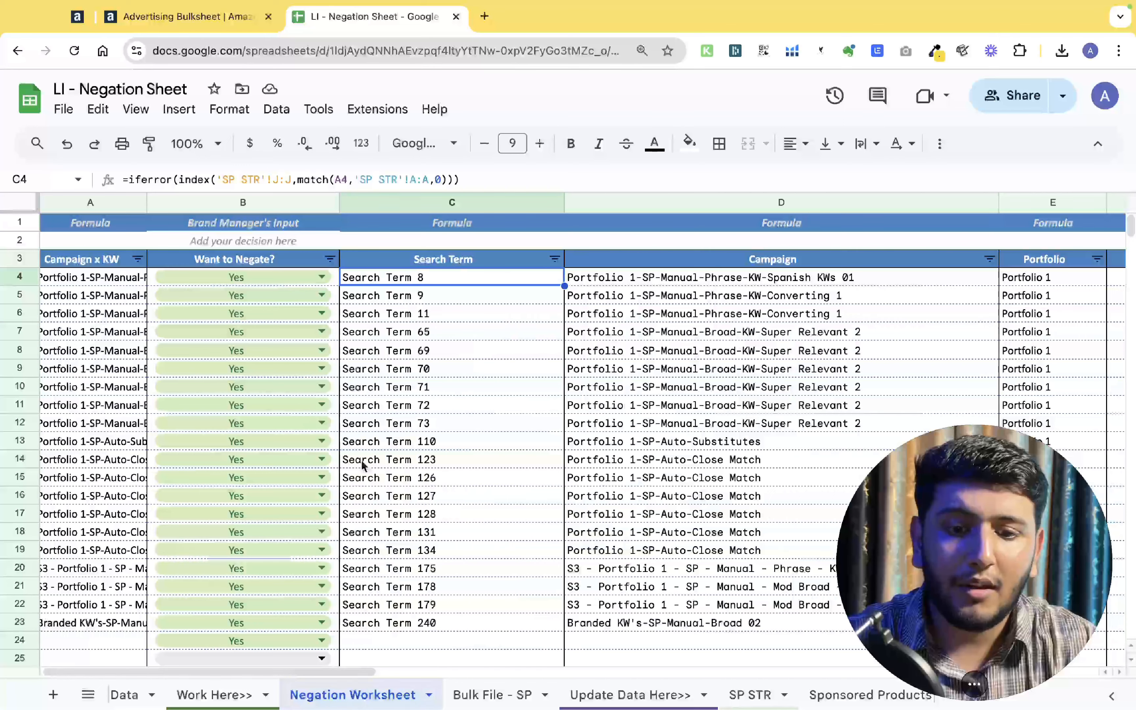
left_click(120, 281)
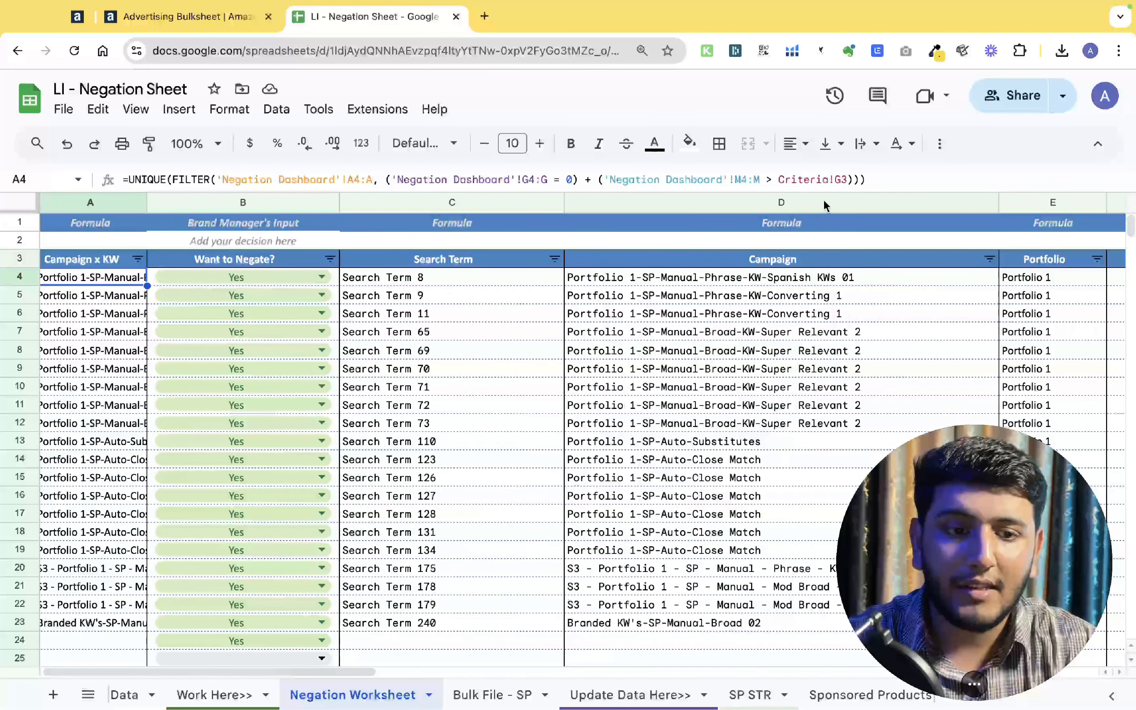
- Open the Criteria sheet and check the ACoS Target in G3 that the worksheet formula refers to
left_click(124, 695)
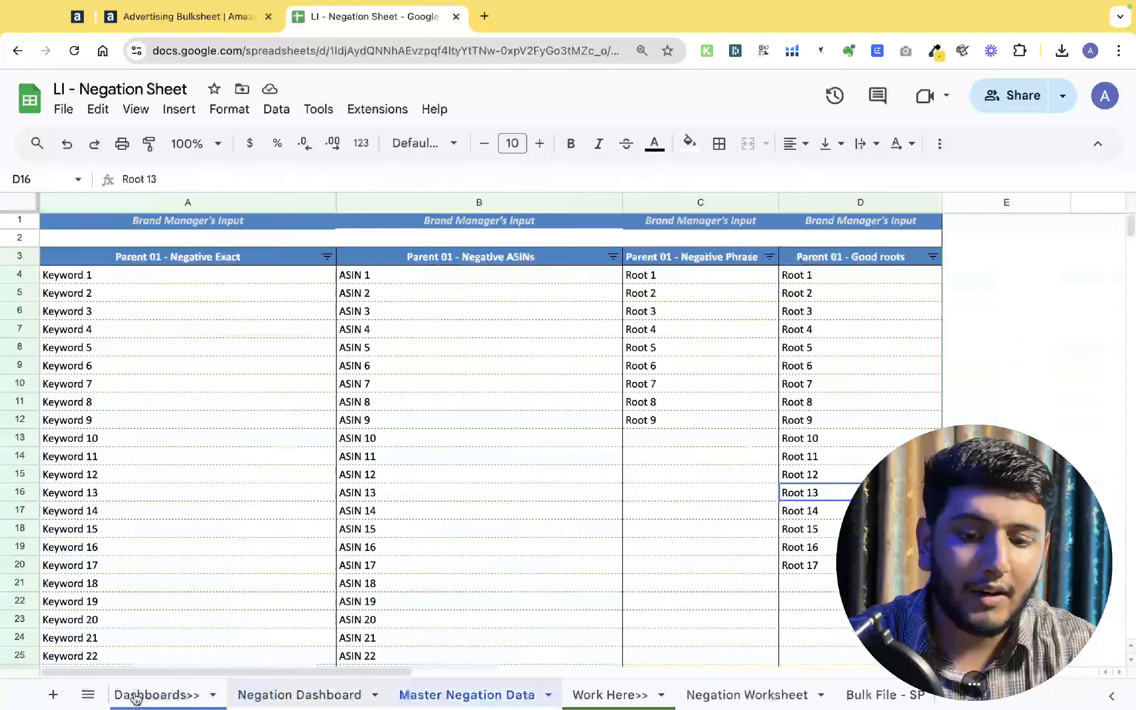
scroll(136, 694, "left", 2)
left_click(140, 694)
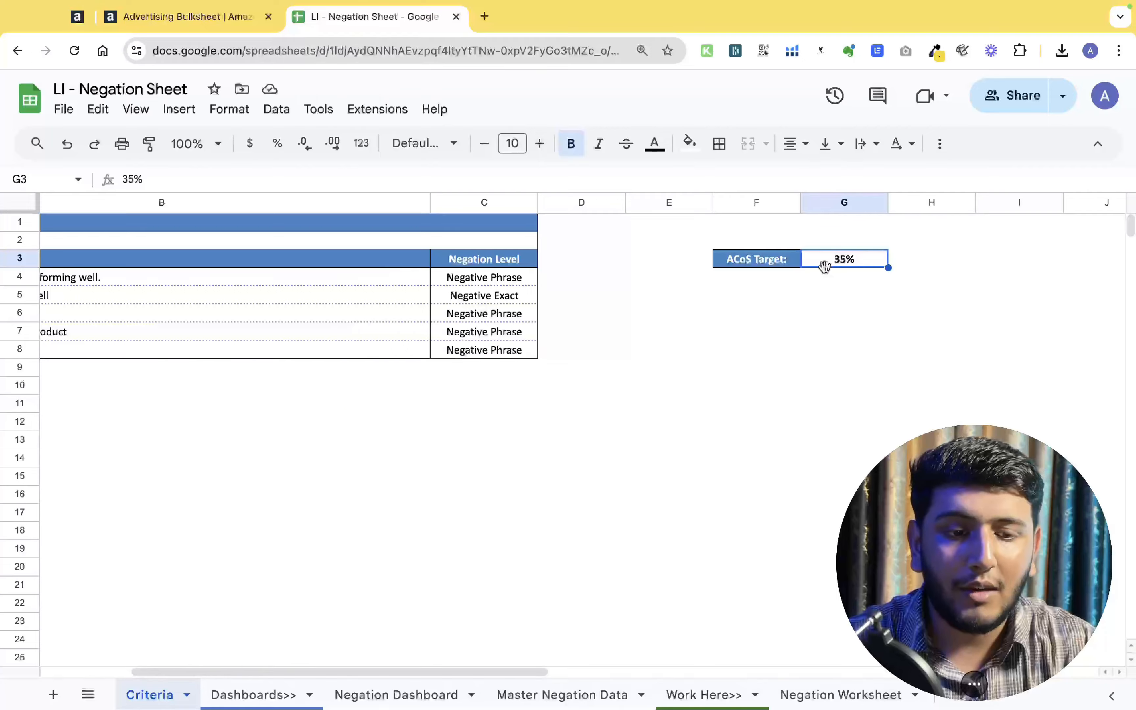
- Return to the Negation Worksheet and examine the first search term's row across to Non-Exact ACoS
scroll(603, 693, "right", 4)
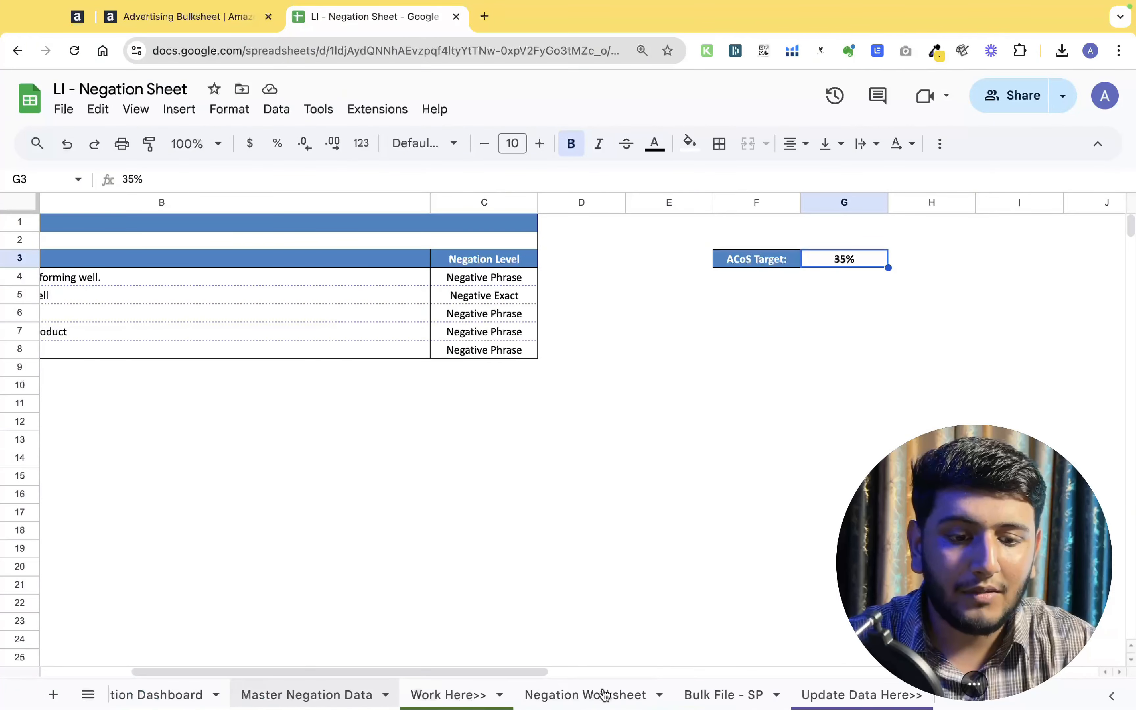
left_click(539, 694)
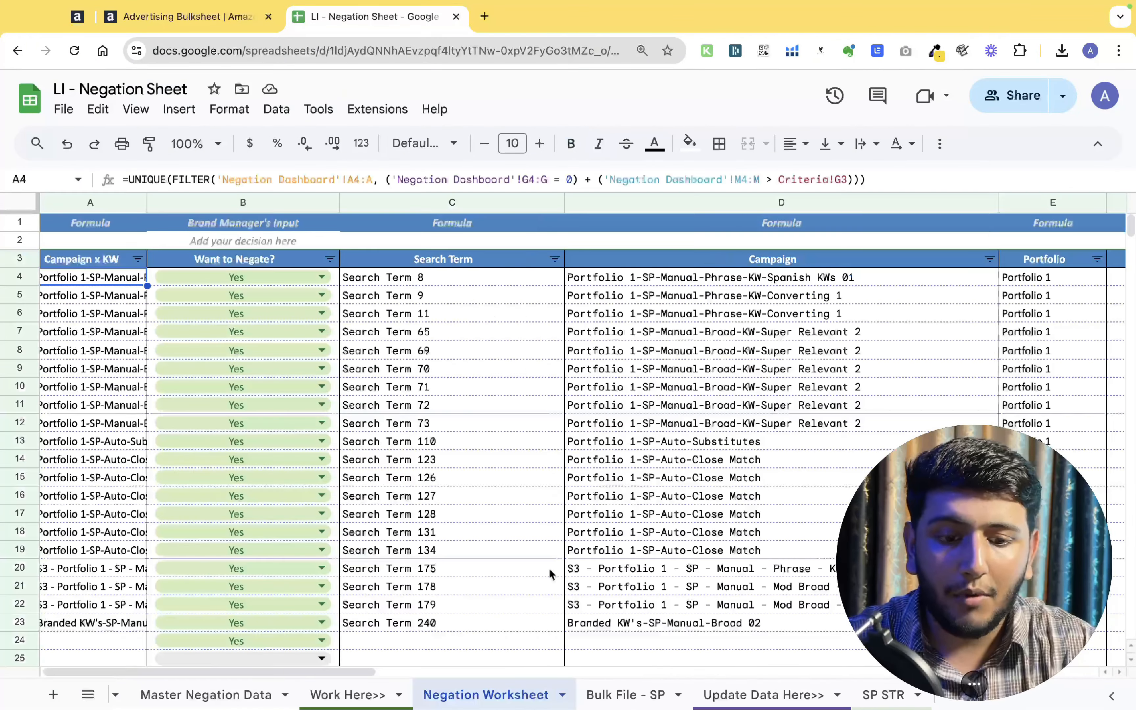
left_click(410, 281)
scroll(410, 280, "right", 10)
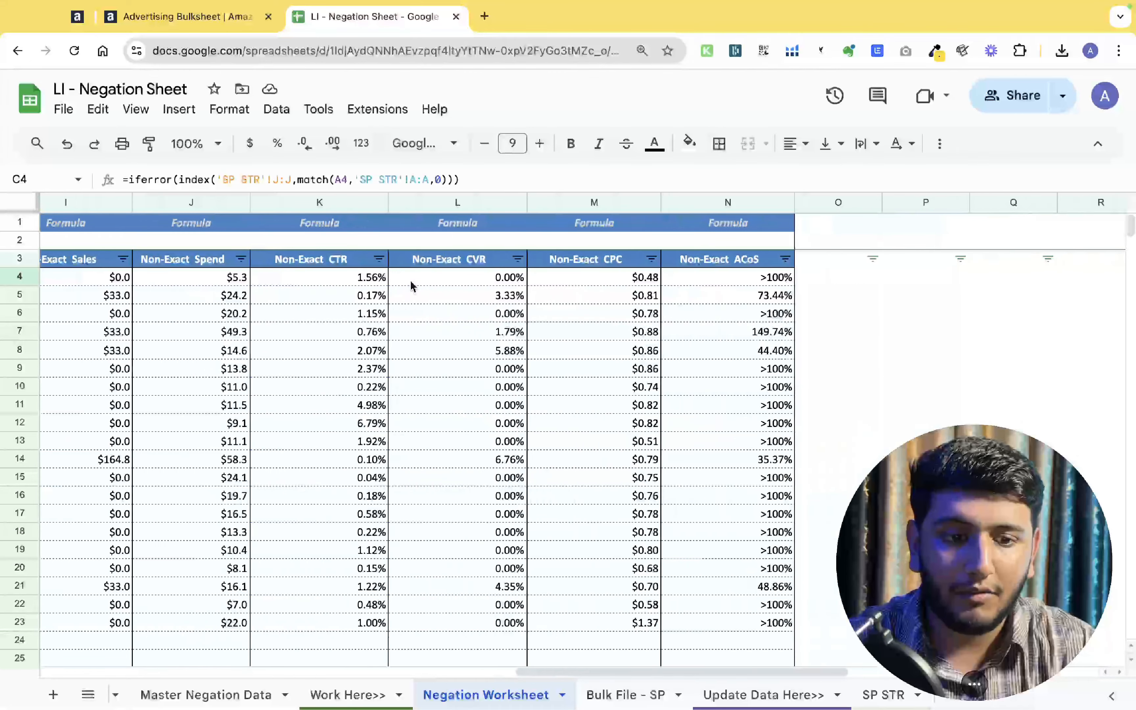
- Review the Non-Exact ACoS values down column N of the Negation Worksheet, from the first search term to row 14
left_click(708, 272)
key("Down")
key("Down")
key("Down")
key("Down")
key("Down")
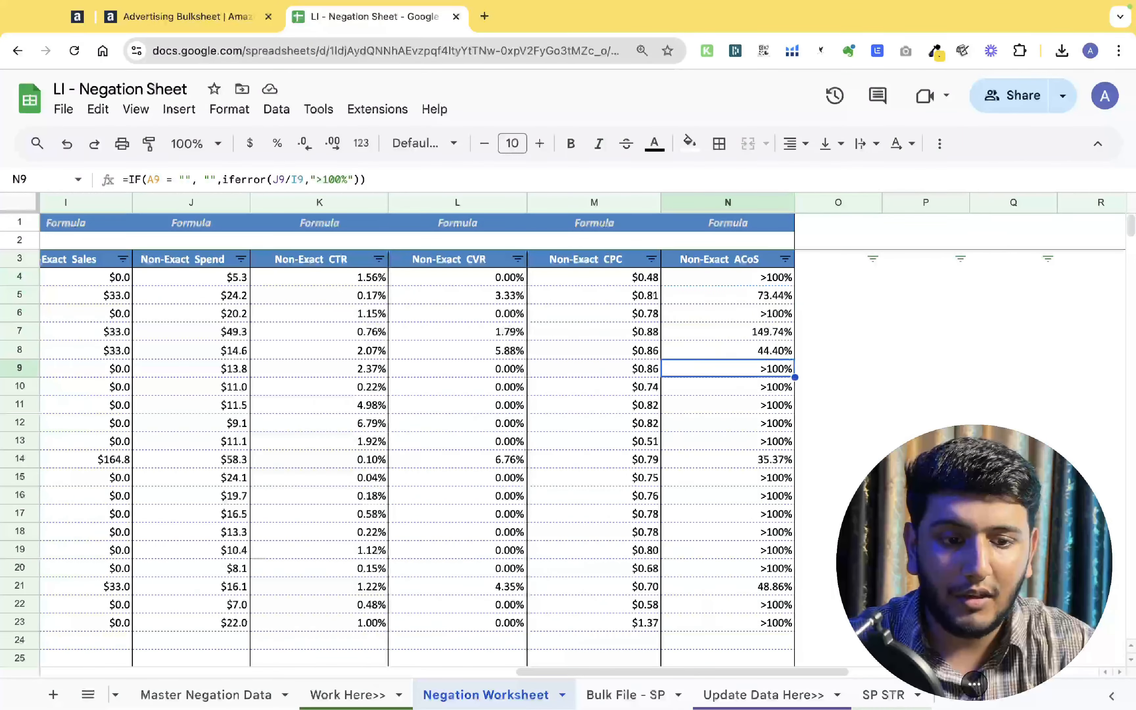
key("Down")
key("Down")
key("Down")
key("Down")
key("Down")
key("Down")
key("Up")
key("Up")
key("Down")
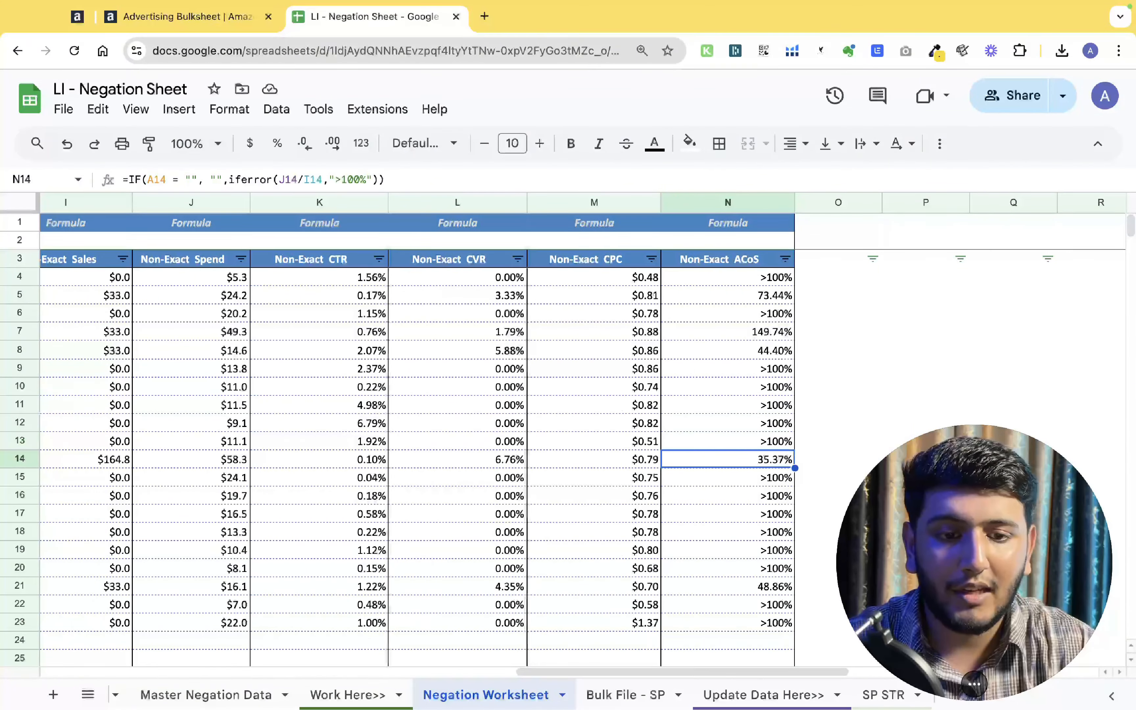
- Set the ACoS Target in G3 of the Criteria sheet to 25%
scroll(563, 423, "left", 5)
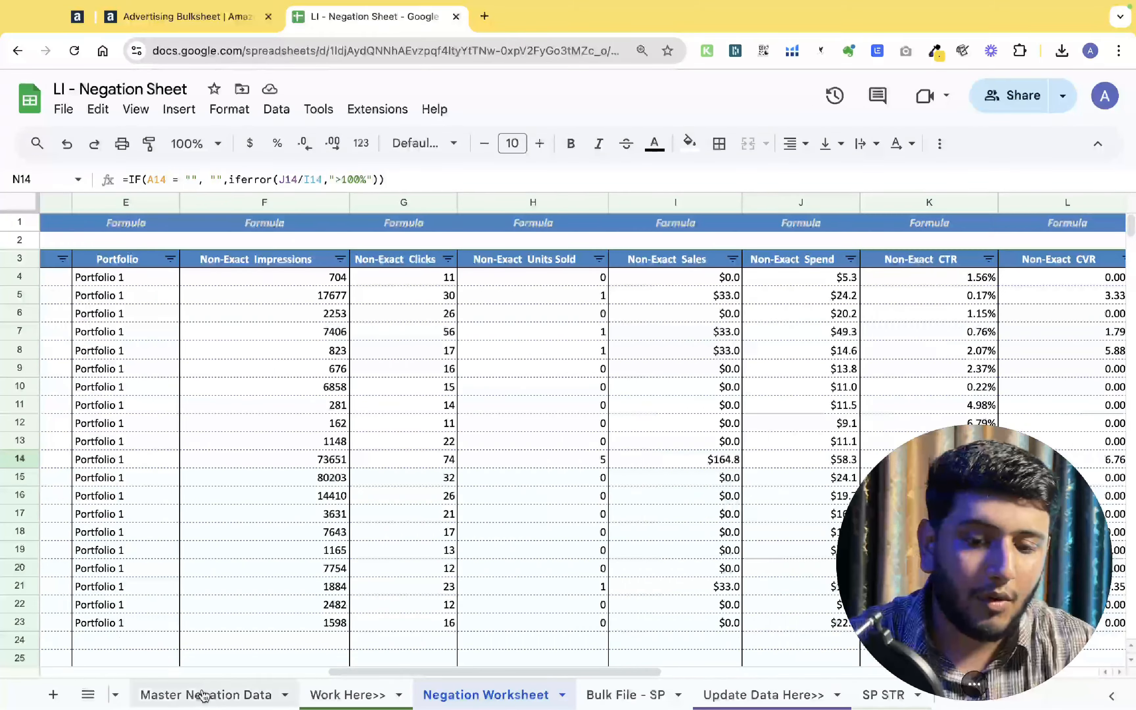
scroll(202, 695, "up", 3)
left_click(146, 694)
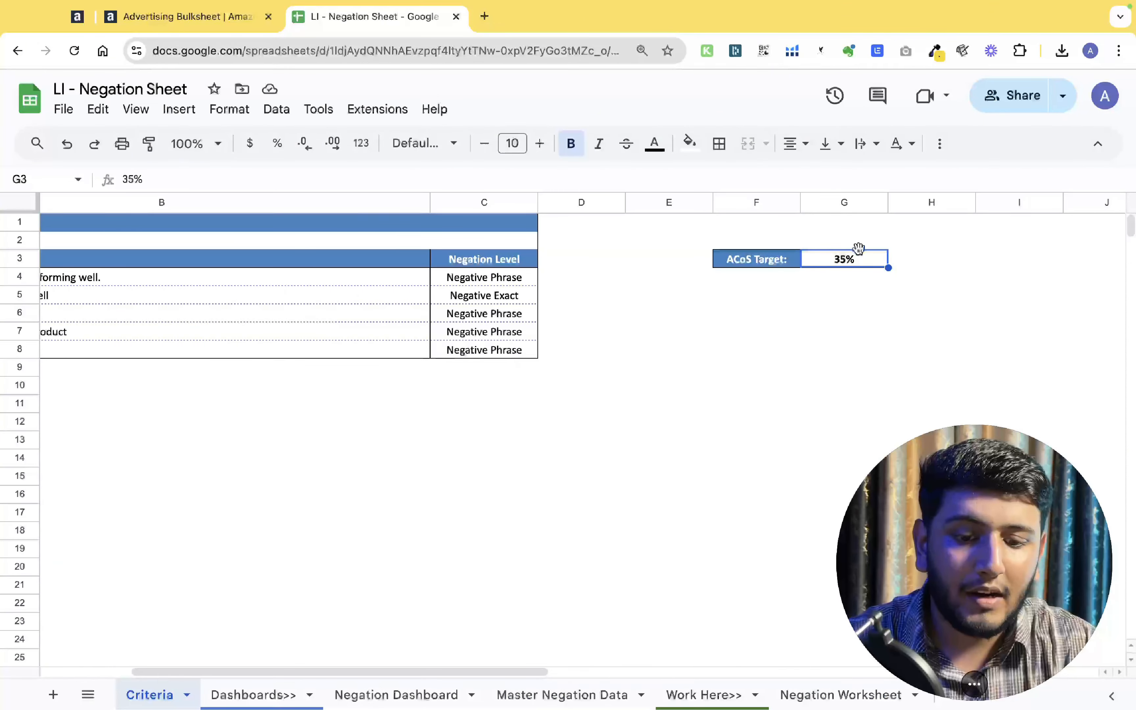
type("2")
key("Return")
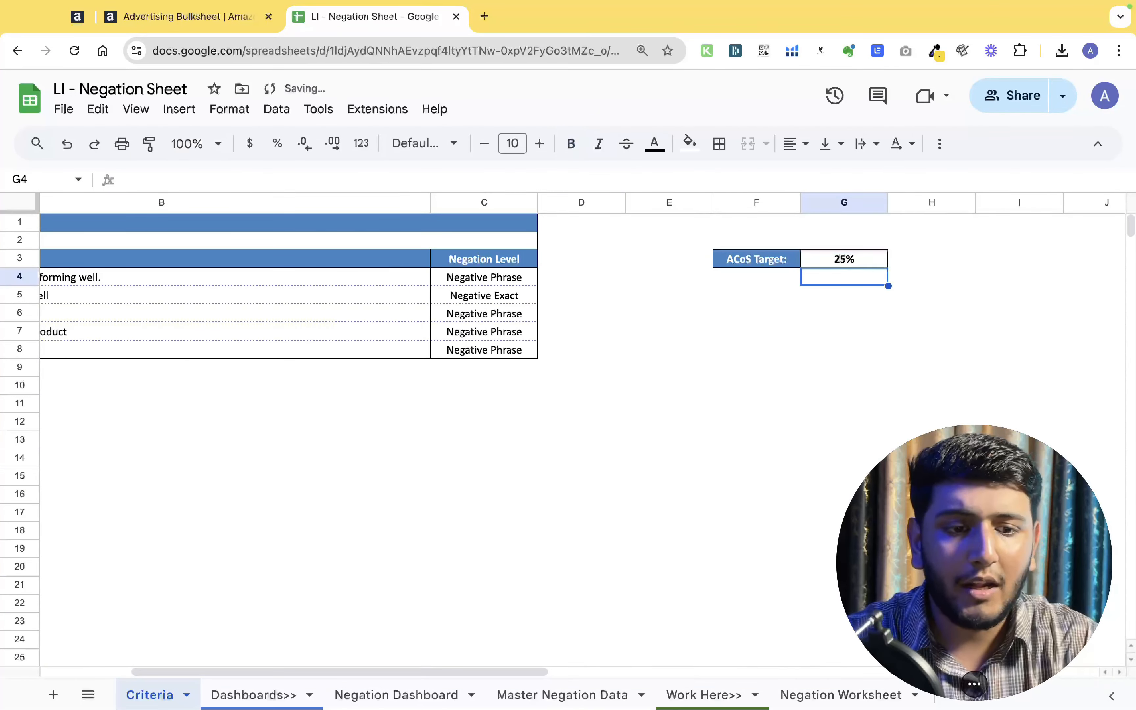
key("Up")
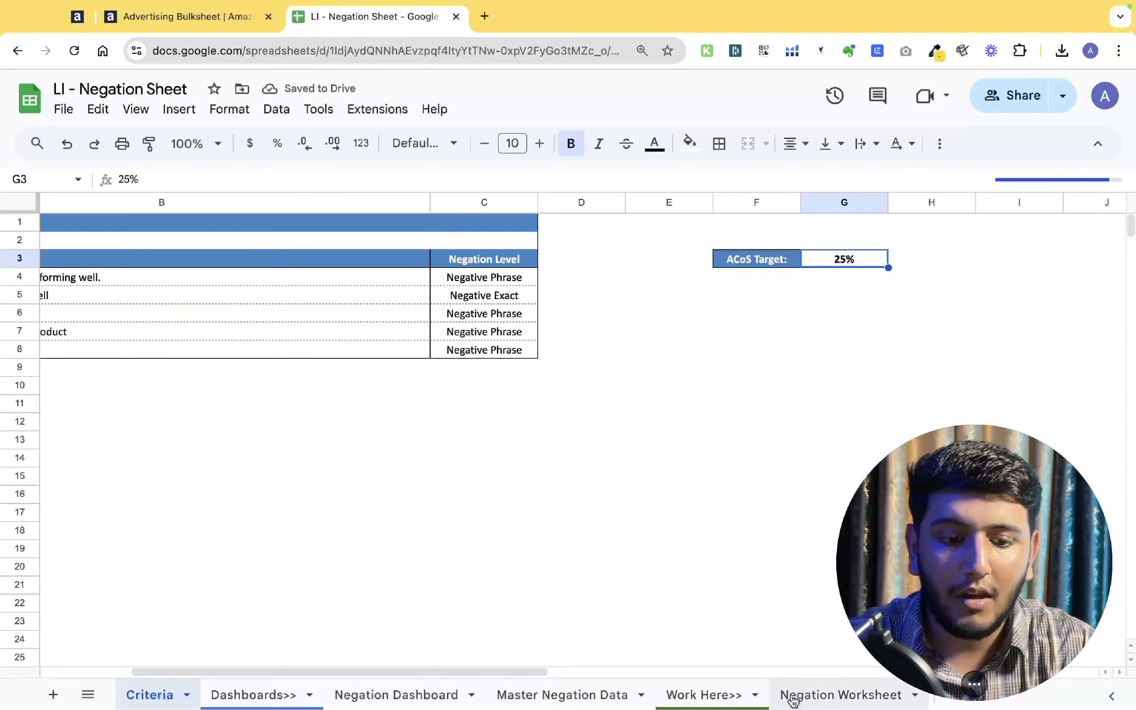
- Return to the Negation Worksheet and examine the recalculated Non-Exact ACoS column and search term list
left_click(811, 695)
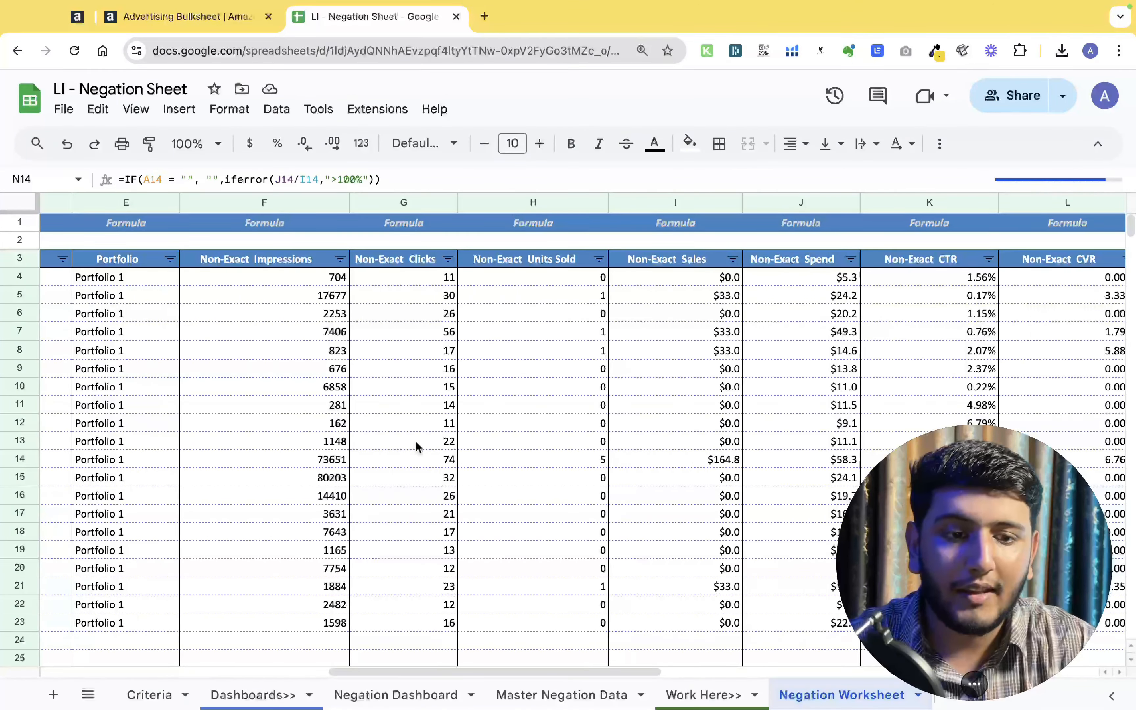
scroll(418, 446, "right", 6)
left_click(499, 338)
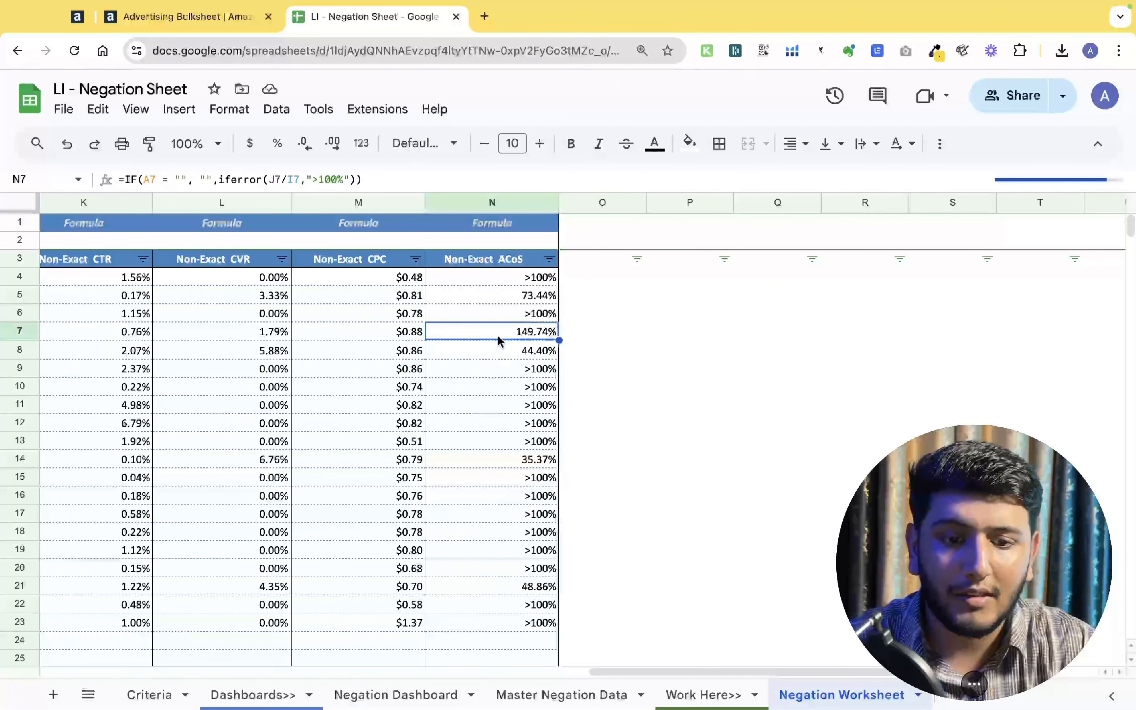
left_click(506, 447)
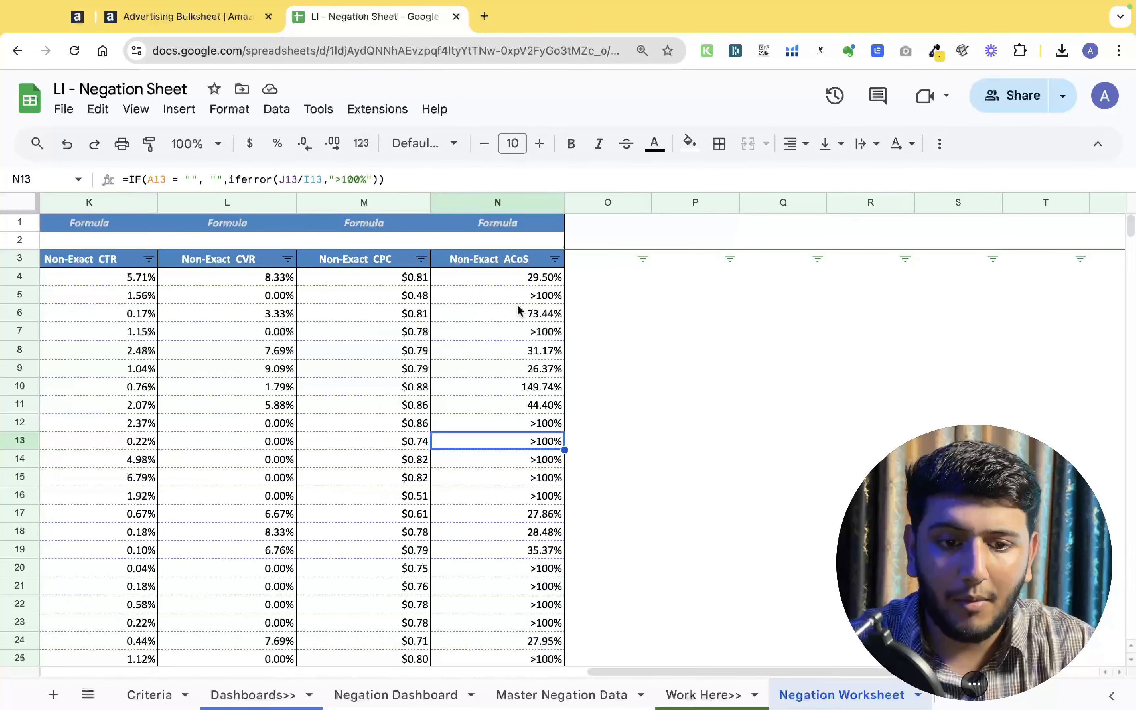
scroll(518, 300, "down", 5)
scroll(516, 280, "left", 1)
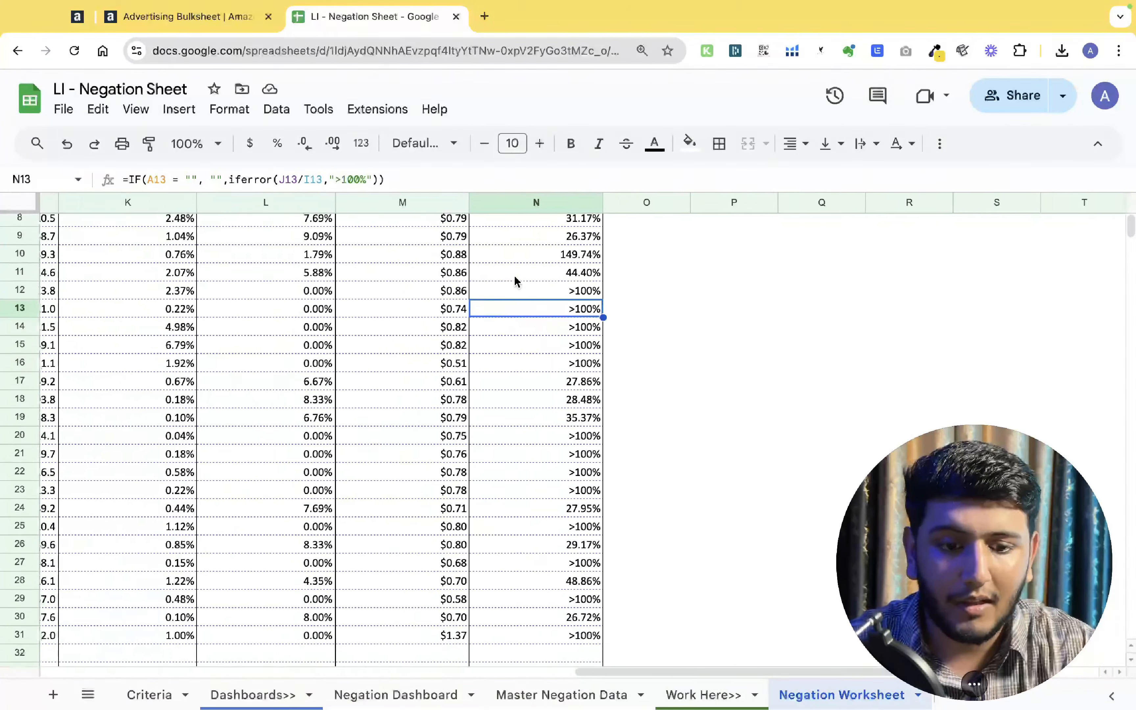
scroll(517, 280, "up", 3)
scroll(517, 281, "left", 10)
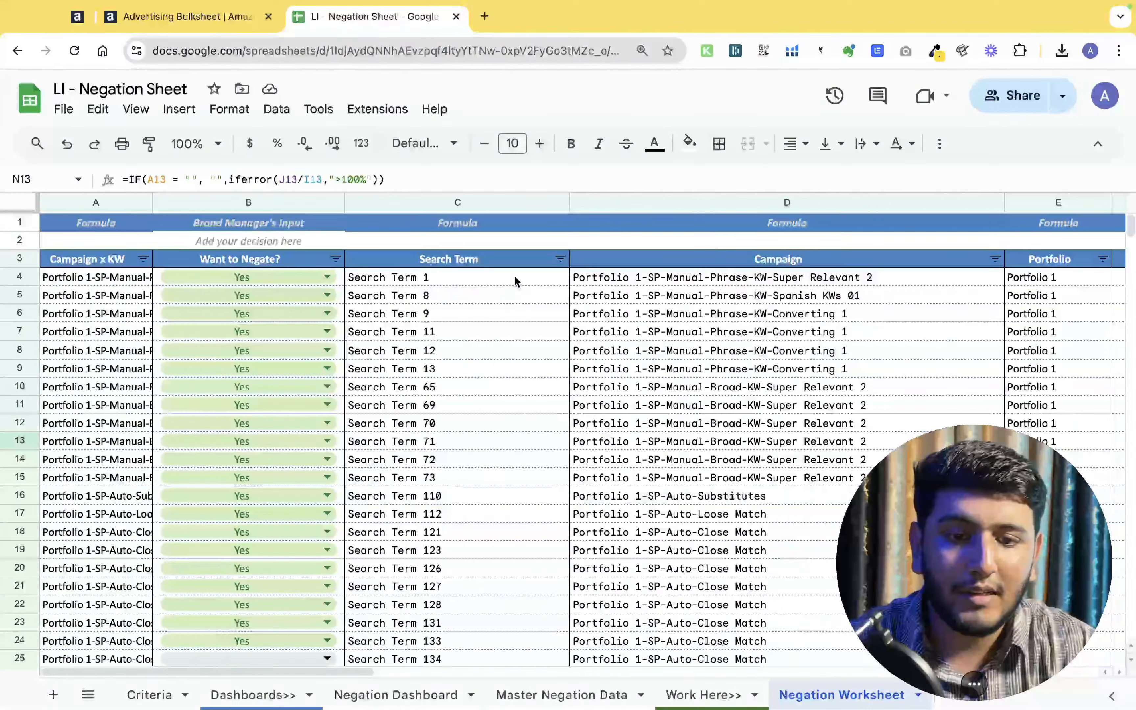
- Examine Search Term 1's row from its campaign and portfolio across the non-exact metrics to Non-Exact CPC
left_click(514, 275)
scroll(515, 278, "right", 5)
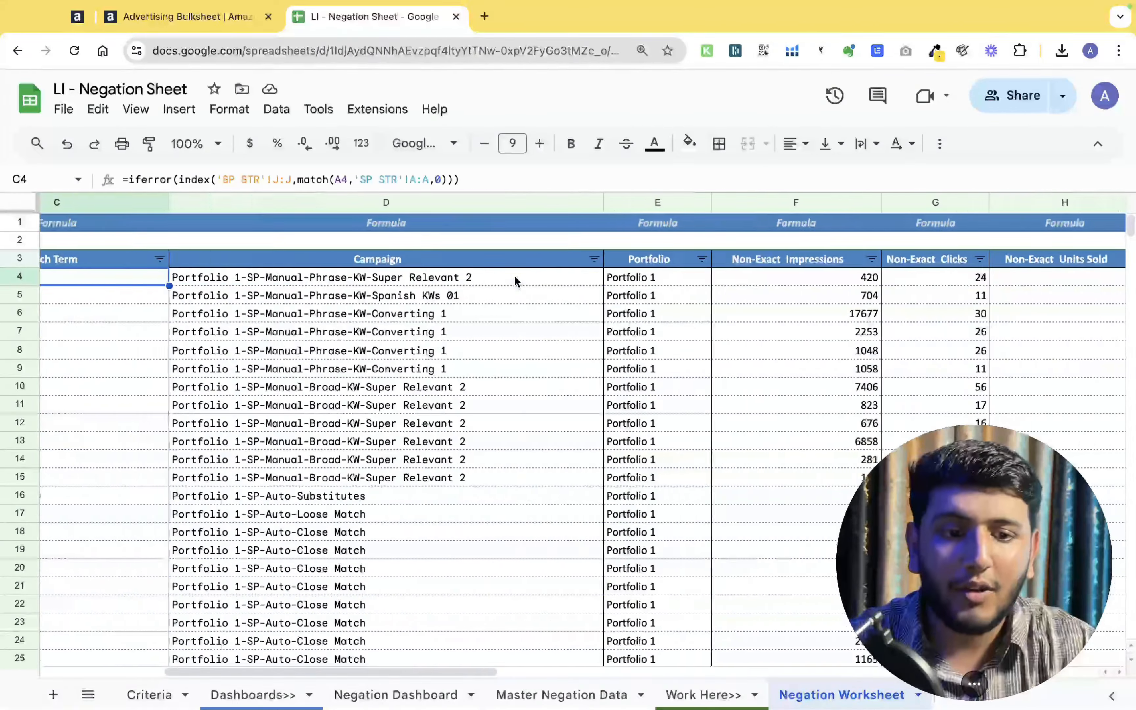
scroll(514, 277, "right", 2)
scroll(514, 275, "left", 8)
scroll(514, 275, "right", 5)
scroll(514, 275, "down", 1)
left_click(515, 277)
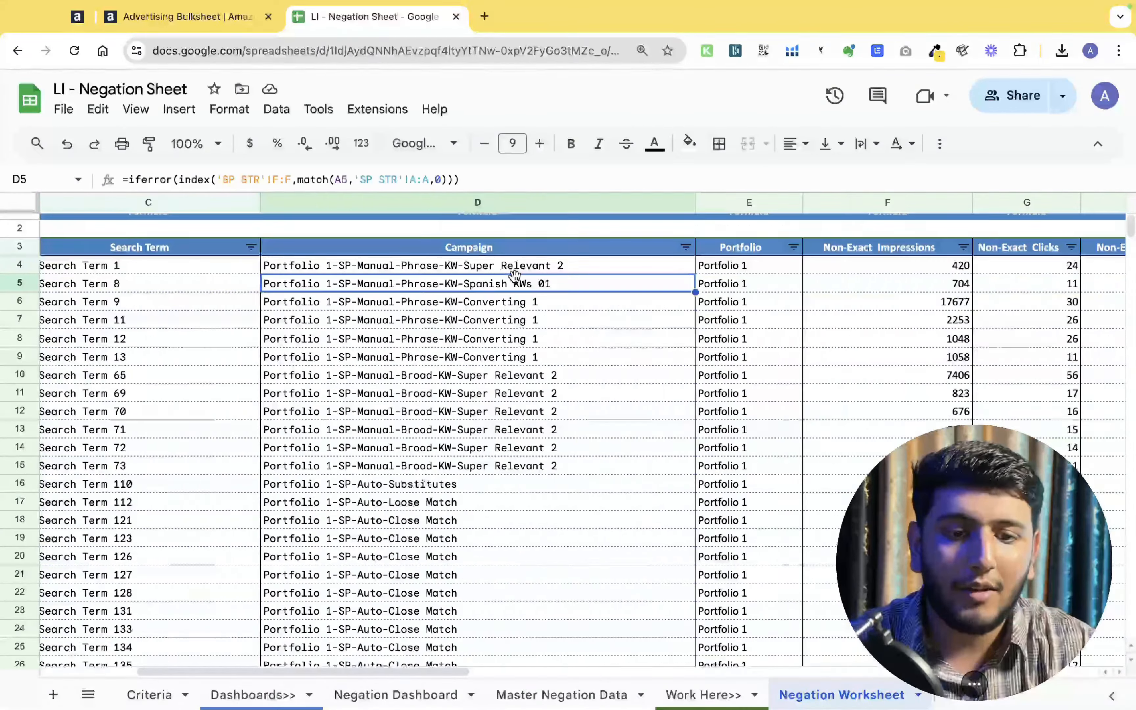
key("Up")
key("Right")
key("Right")
key("Right")
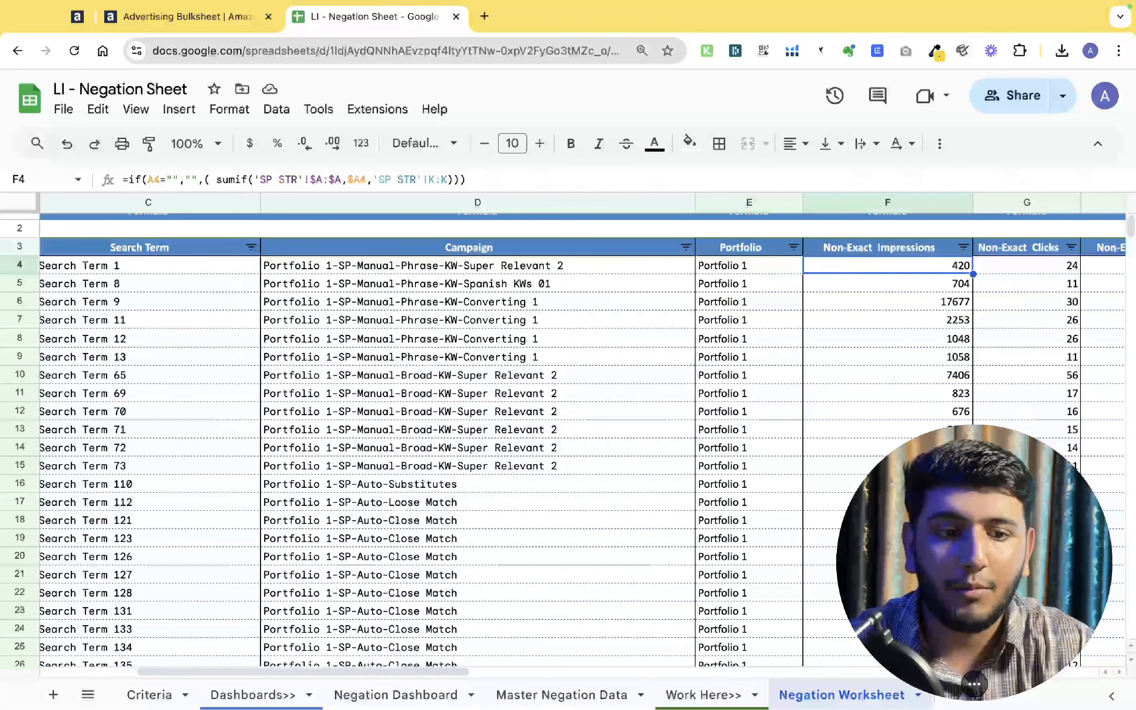
key("Right")
key("Right")
key("Right")
key("Right")
key("Right")
key("Right")
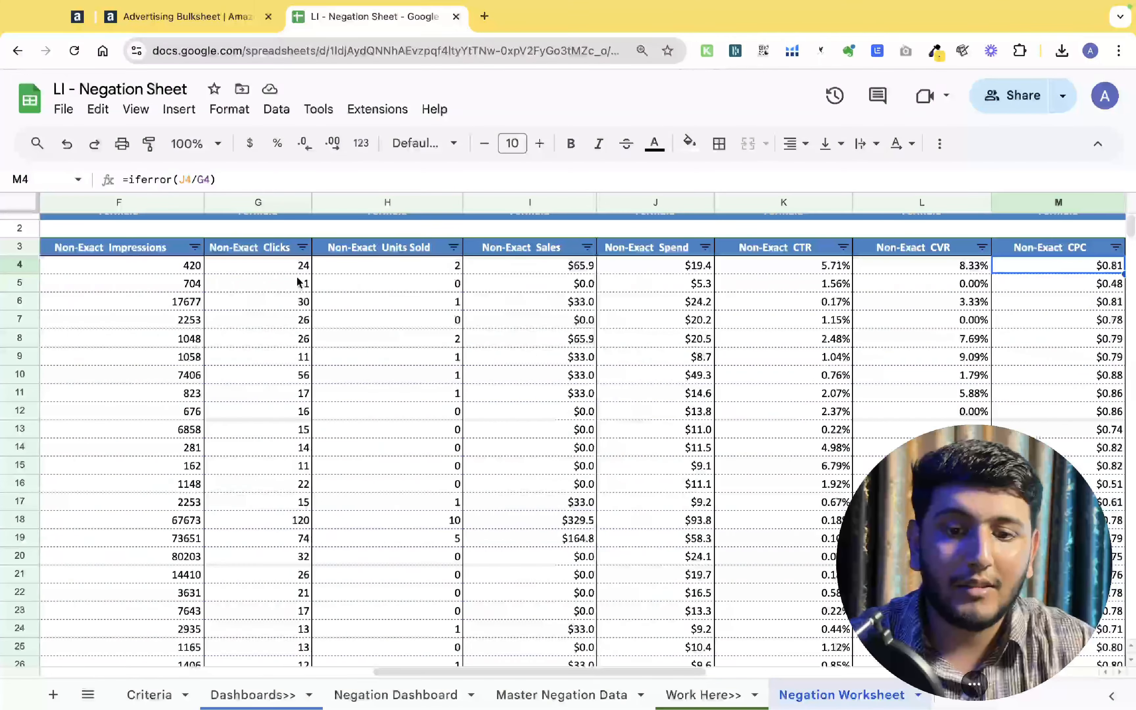
- Check Search Term 1's figures from Non-Exact Units Sold across to Non-Exact ACoS
left_click(321, 269)
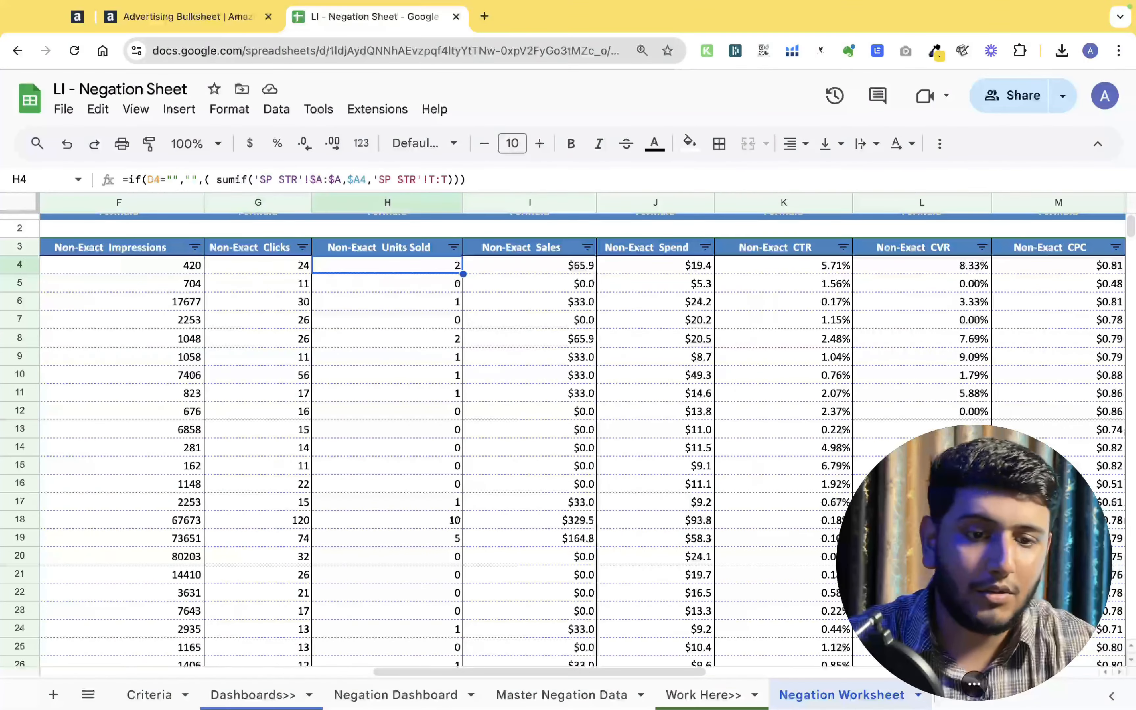
key("Right")
key("Right")
key("Right")
key("Right")
key("Right")
key("Right")
key("Right")
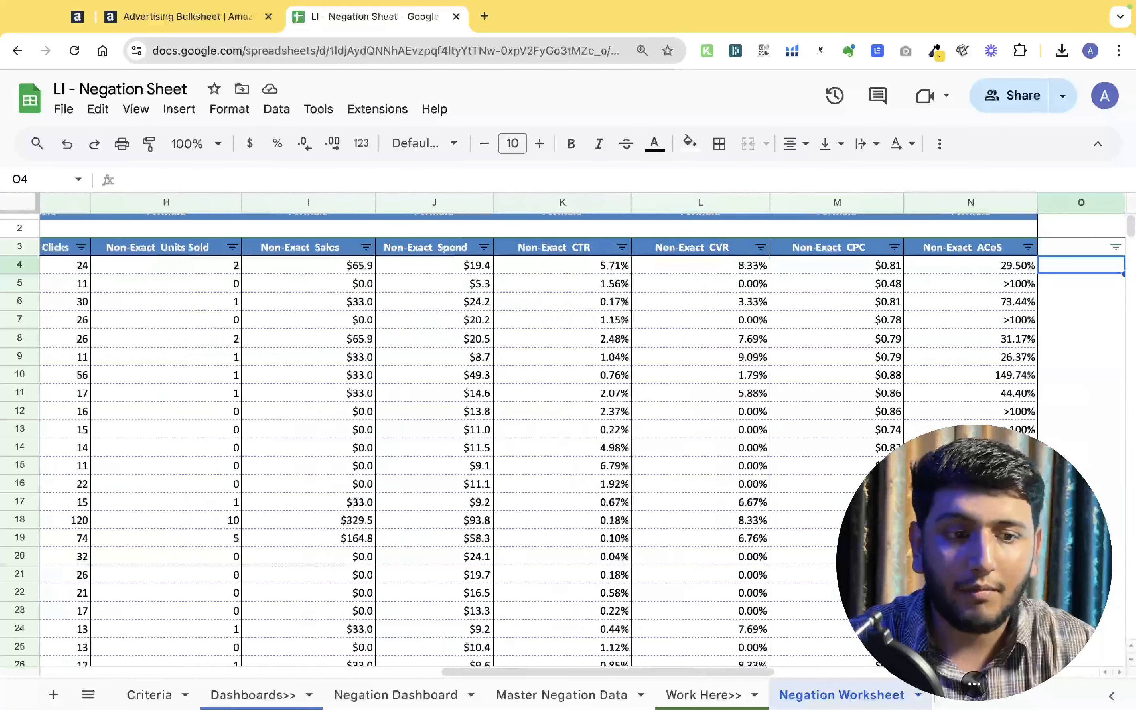
- Go back to the start of Search Term 1's row and view its Want to Negate? options in B4
key("Left")
key("Left")
key("Left")
key("Left")
key("Left")
key("Left")
key("Left")
key("Left")
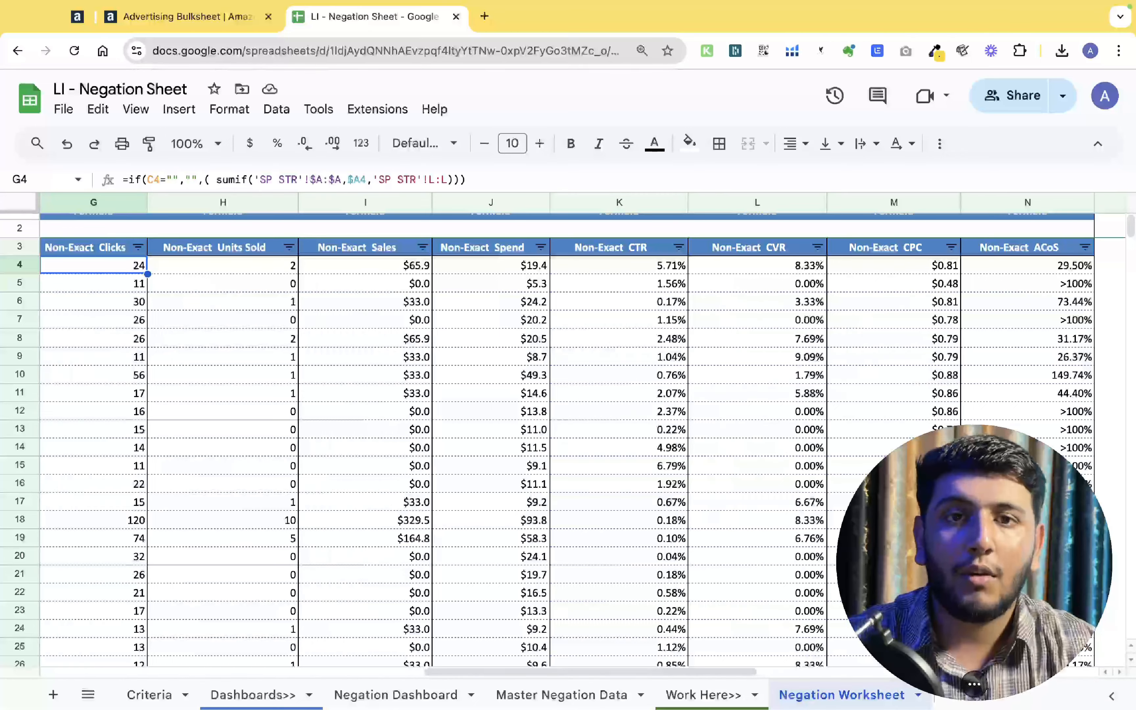
key("Left")
key("Left")
key("Left")
key("Left")
key("Left")
key("Left")
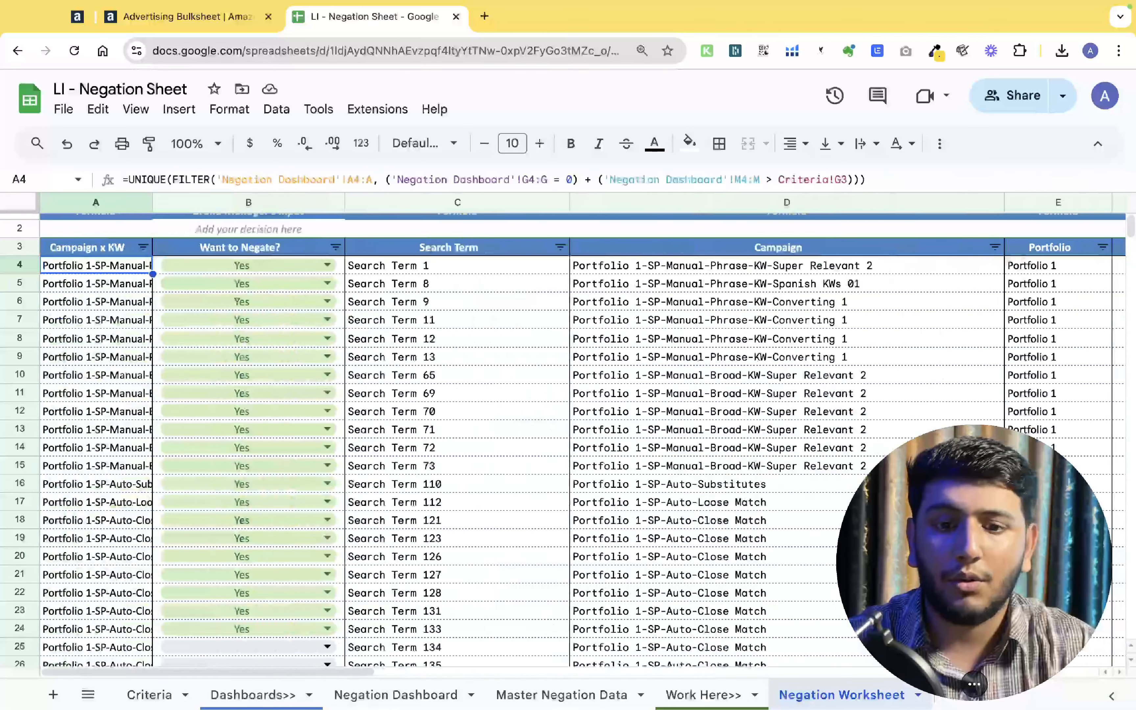
left_click(241, 266)
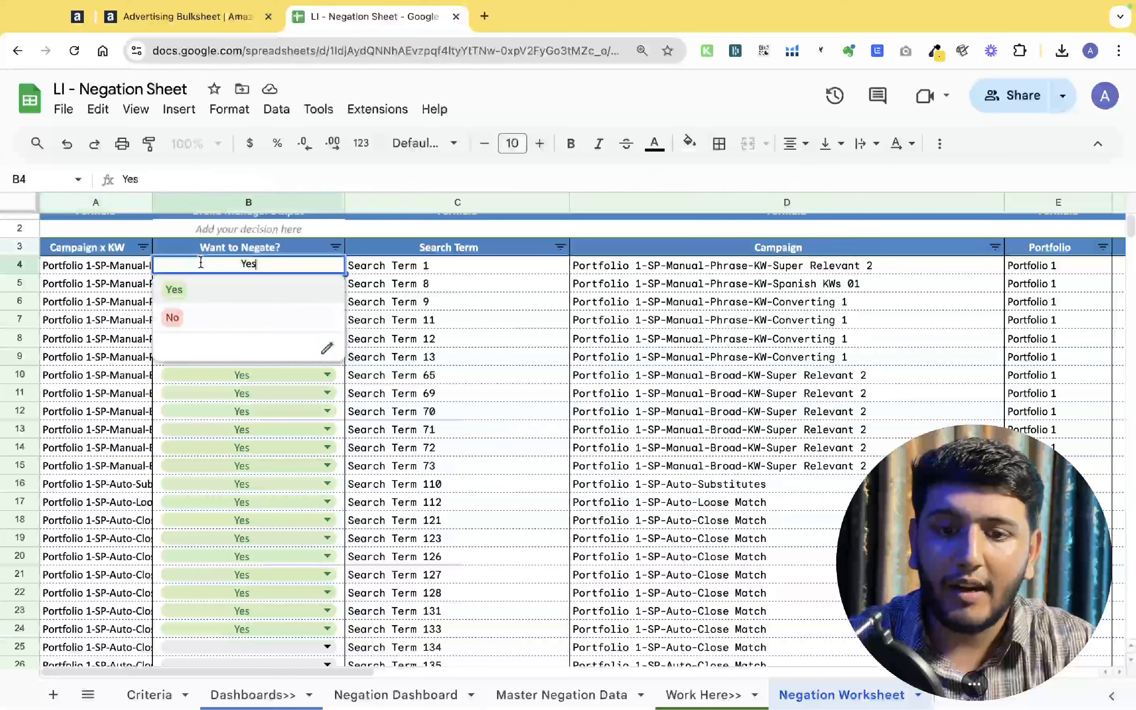
left_click(243, 297)
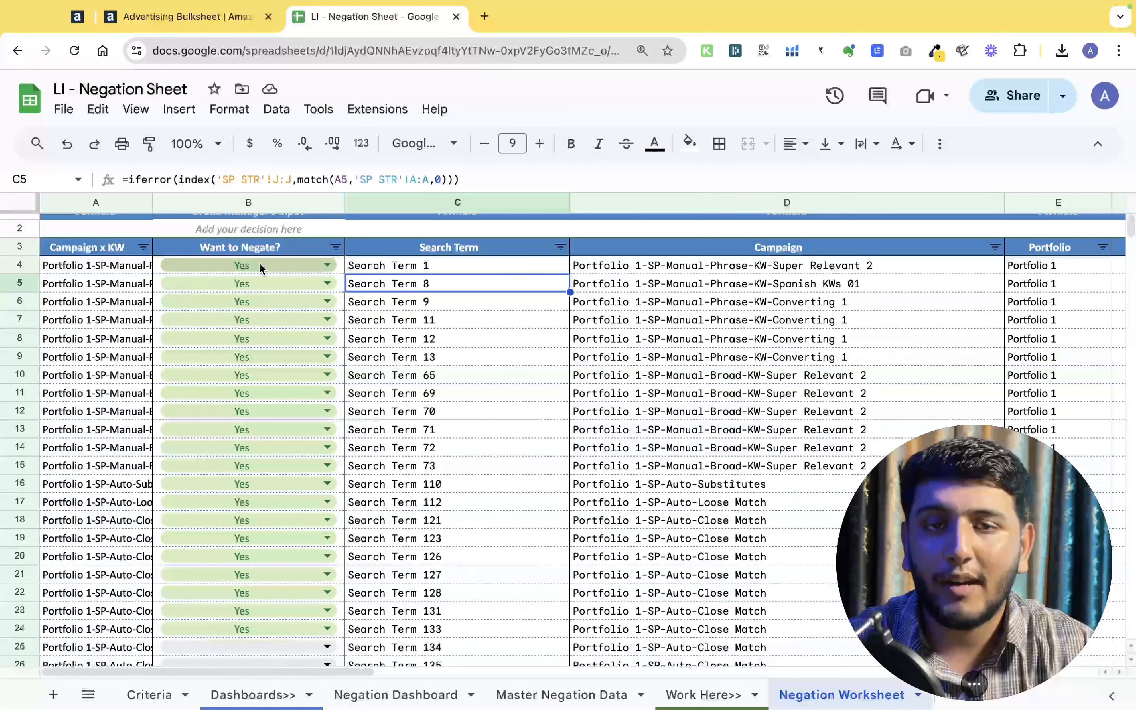
- Highlight Search Term 1 with its campaign, and look through the Want to Negate? decisions in the rows below
left_click_drag(375, 266, 605, 272)
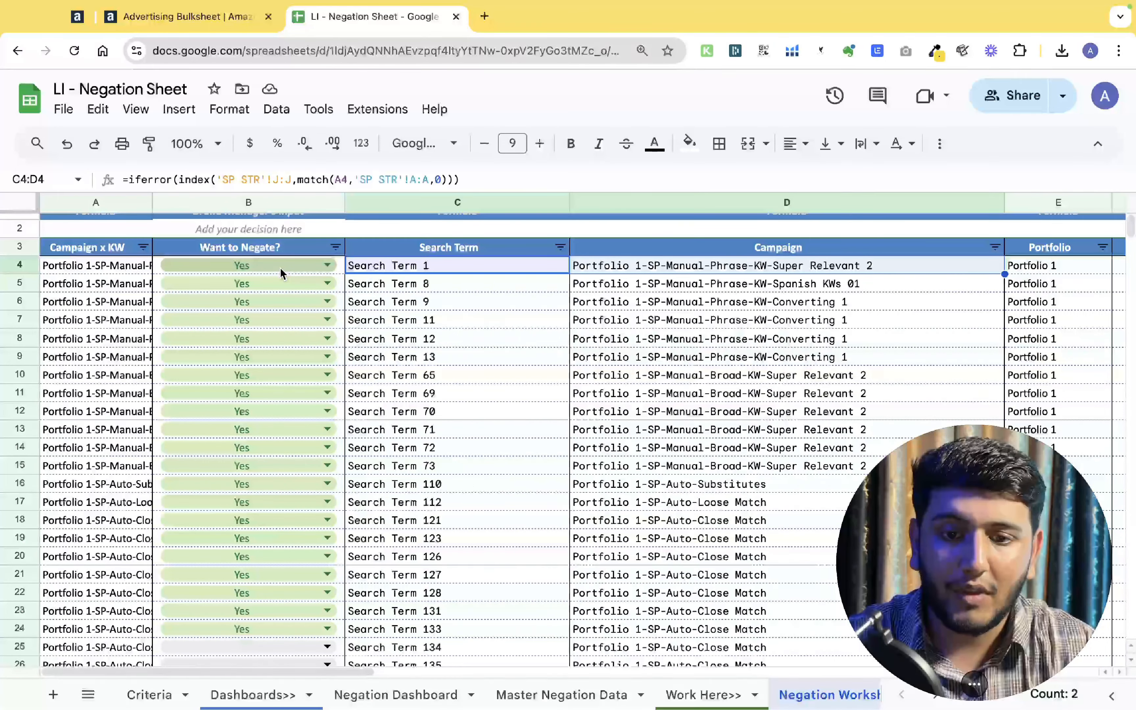
key("Down")
key("Up")
key("Left")
key("Up")
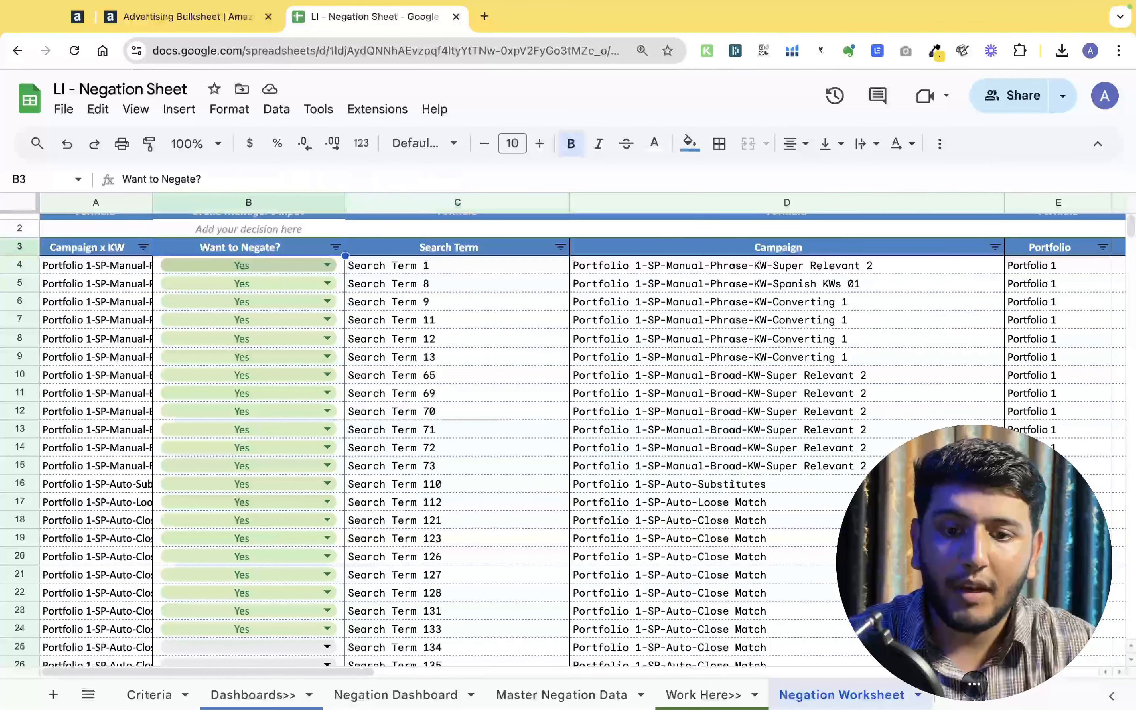
left_click(228, 274)
left_click(287, 292)
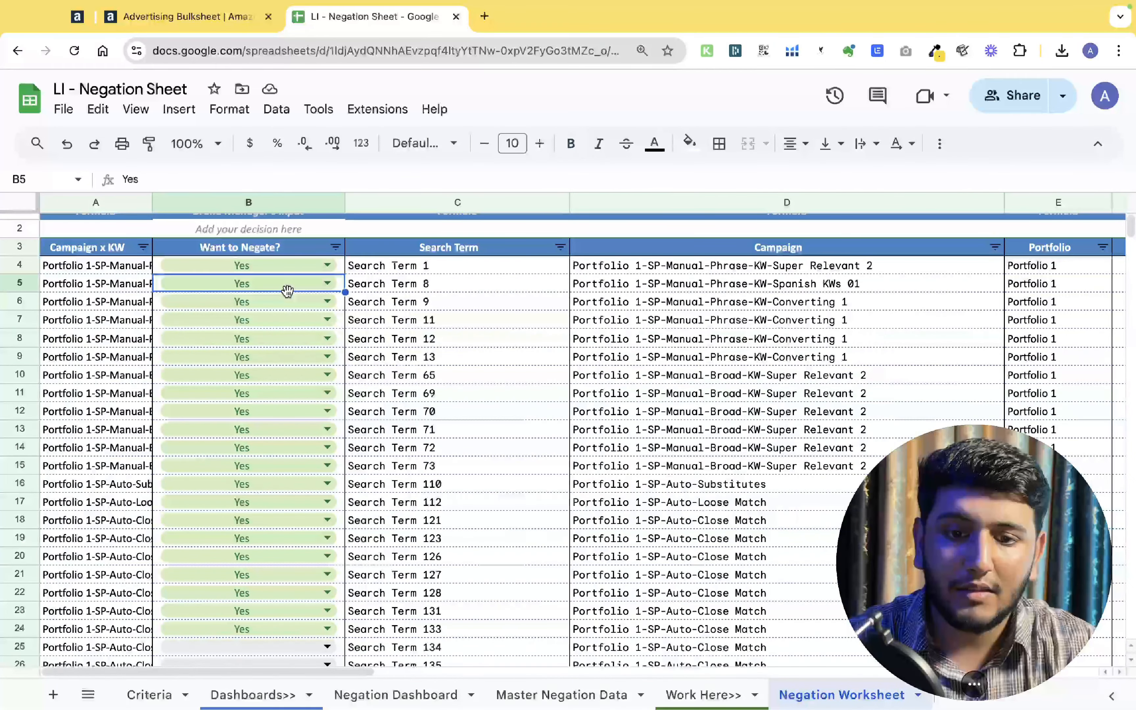
key("Down")
key("Down")
key("Down")
key("Down")
key("Down")
key("Down")
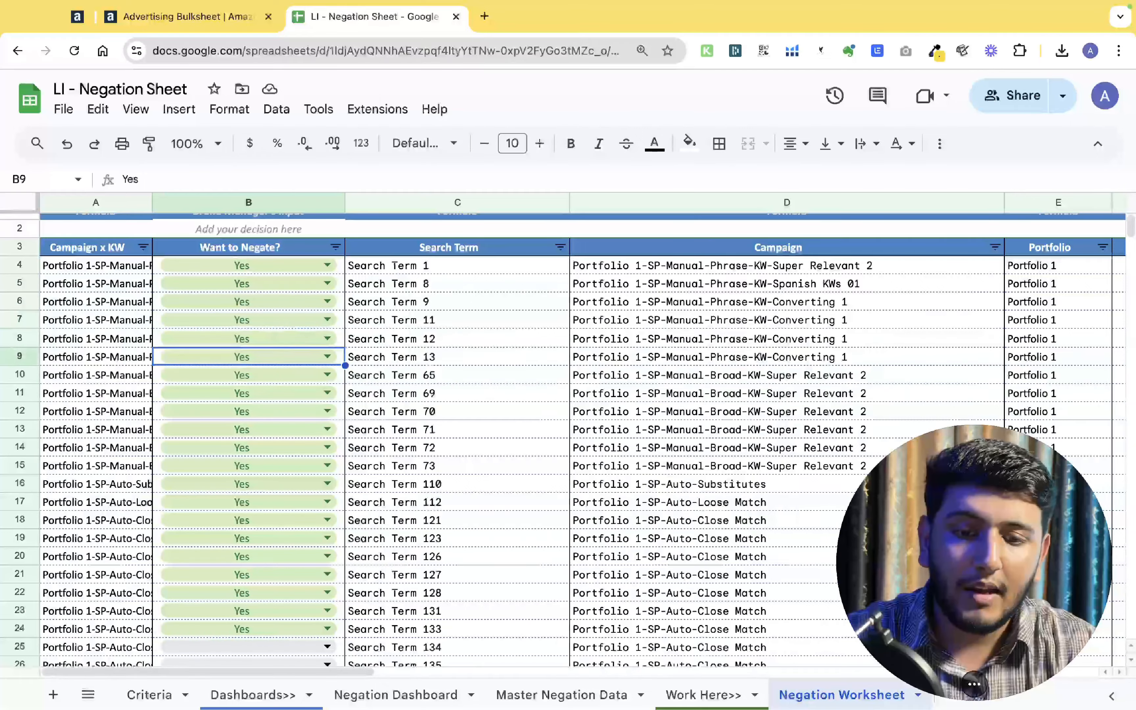
- Check Search Term 1's Non-Exact ACoS in N4 and Non-Exact Clicks in G4
scroll(248, 405, "right", 15)
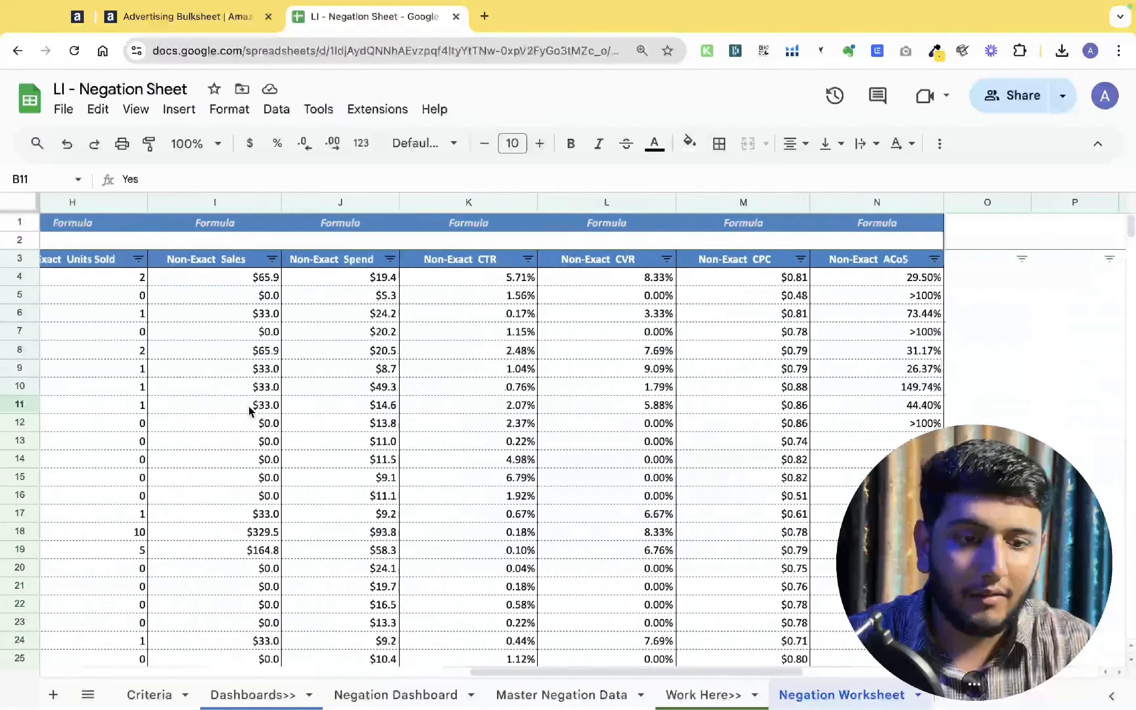
left_click(318, 284)
scroll(315, 281, "left", 10)
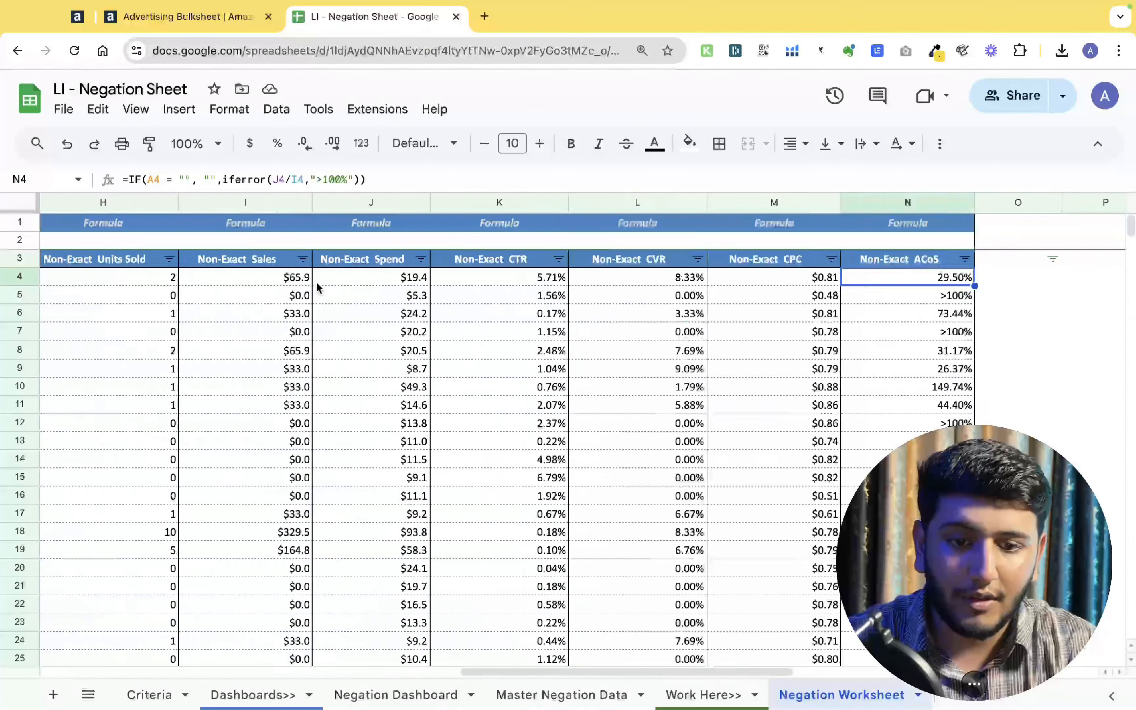
scroll(316, 281, "right", 3)
scroll(316, 282, "right", 3)
left_click(316, 282)
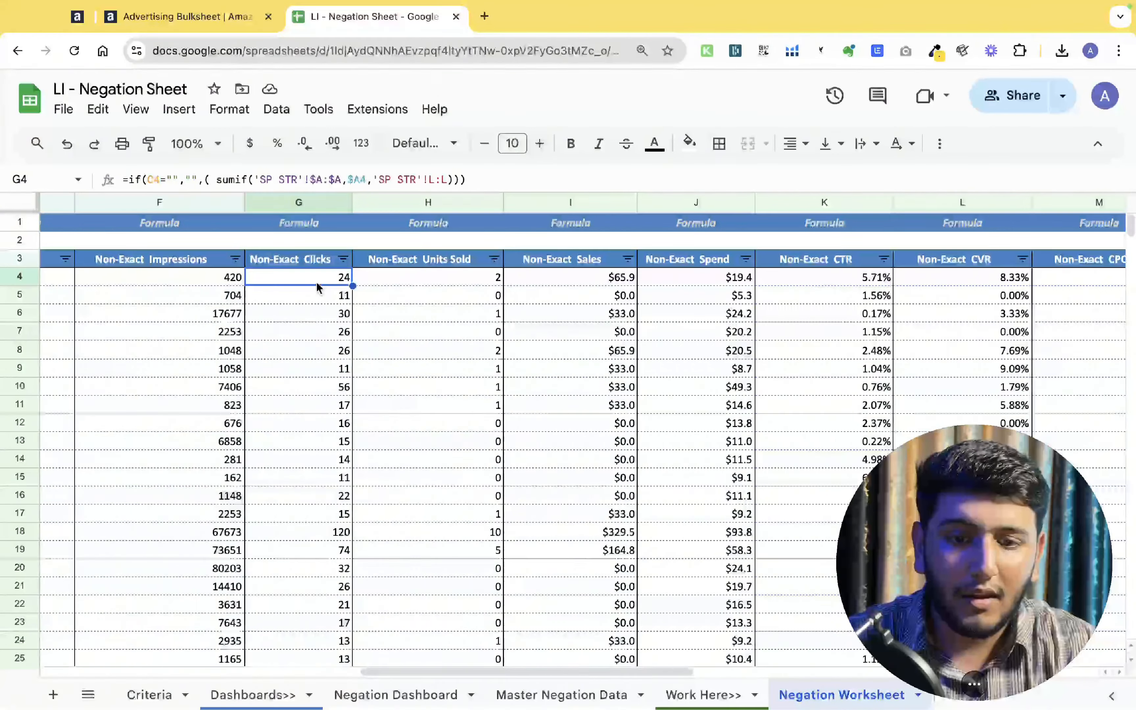
scroll(317, 284, "right", 2)
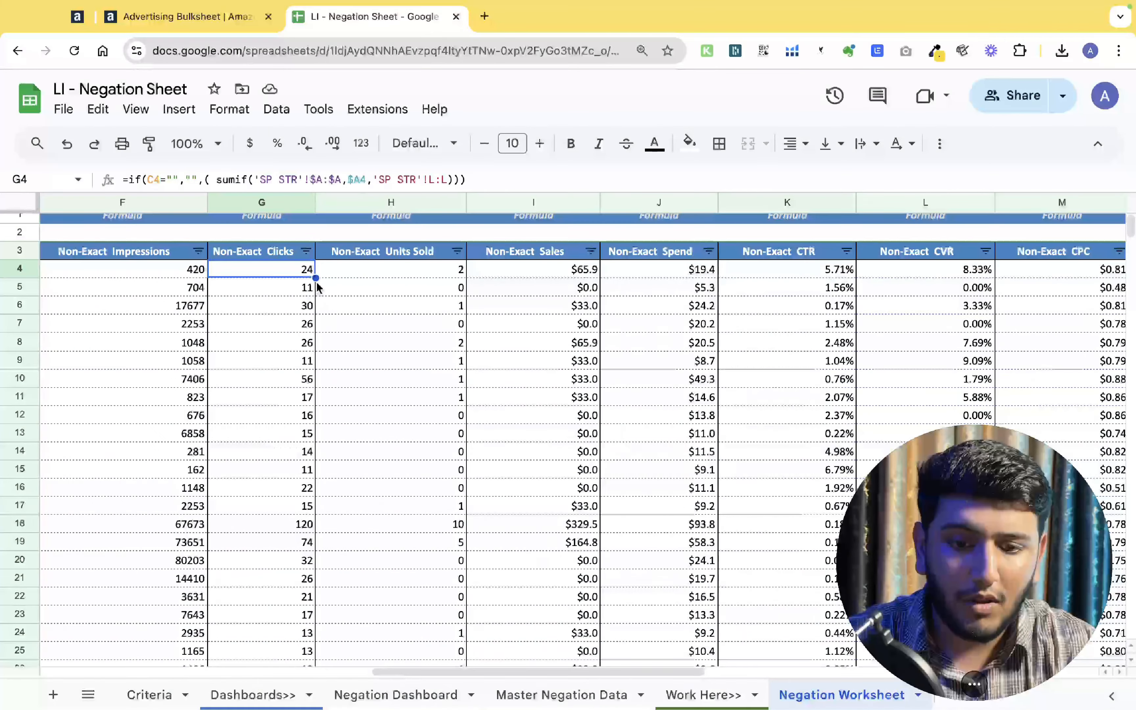
- Examine the metrics in row 18 from Non-Exact Clicks across to Non-Exact ACoS
scroll(317, 288, "down", 3)
left_click(302, 375)
key("Right")
key("Right")
key("Right")
key("Right")
key("Right")
key("Right")
key("Right")
key("Right")
key("Right")
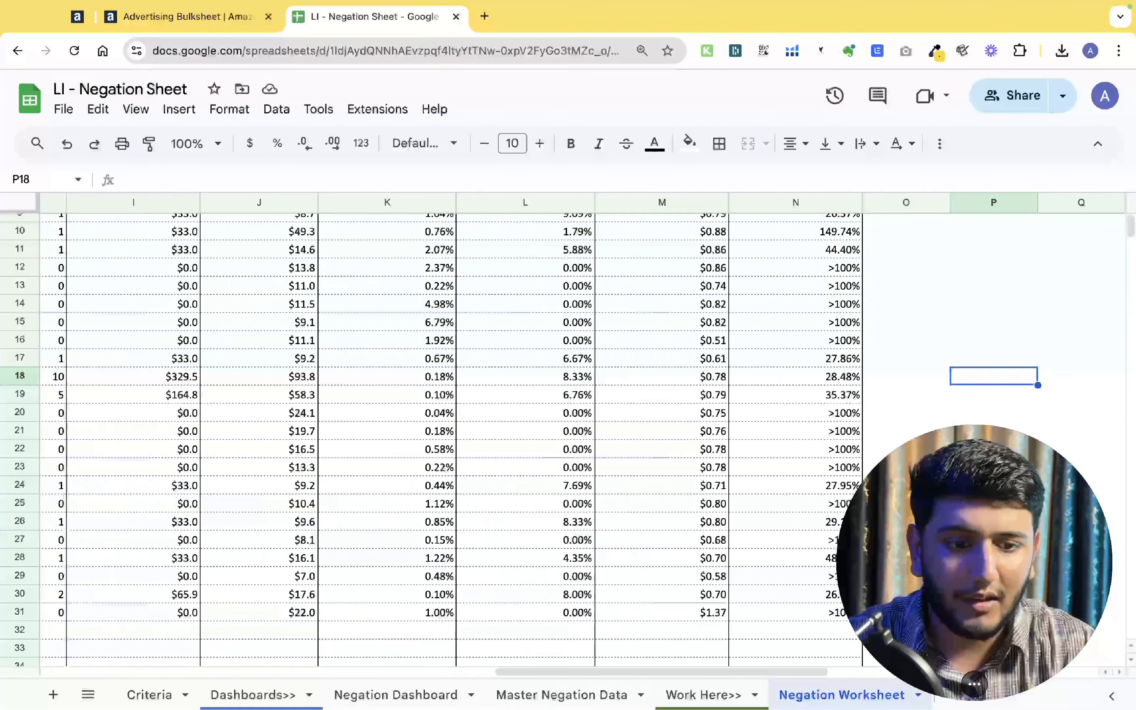
key("Left")
key("Left")
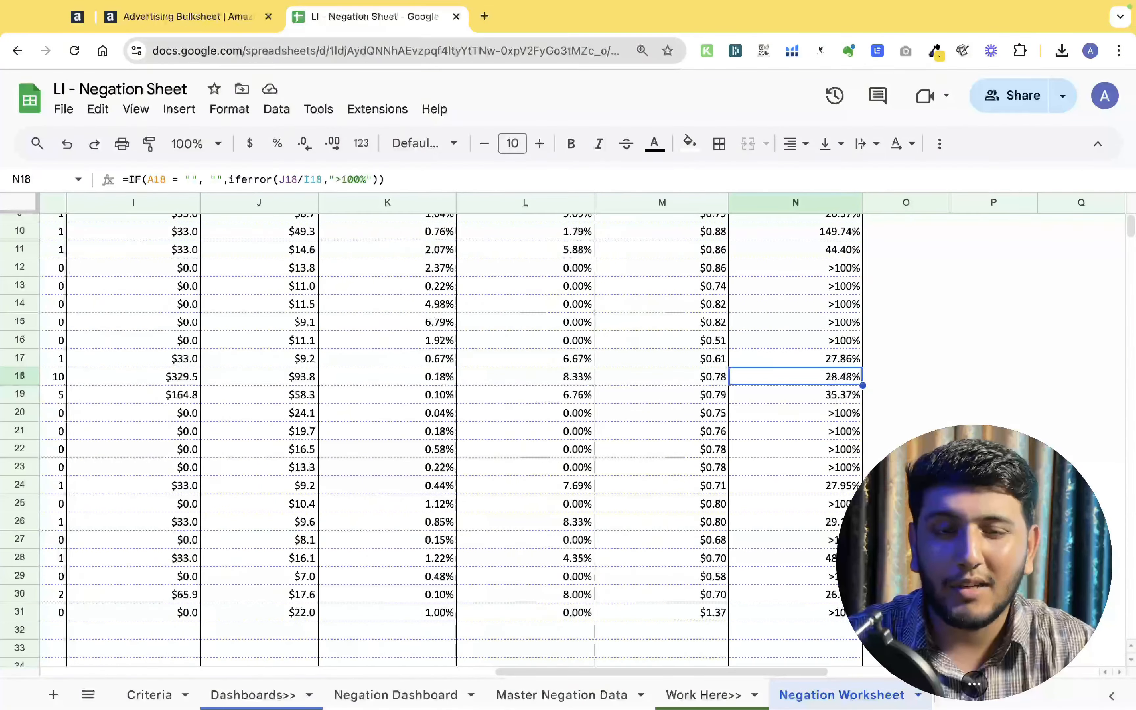
- Set the Want to Negate? decision for Search Term 121 in B18 to No
key("Left")
key("Left")
key("Left")
key("Left")
key("Left")
key("Left")
key("Left")
key("Left")
key("Left")
key("Left")
key("Left")
key("Left")
key("Left")
key("Right")
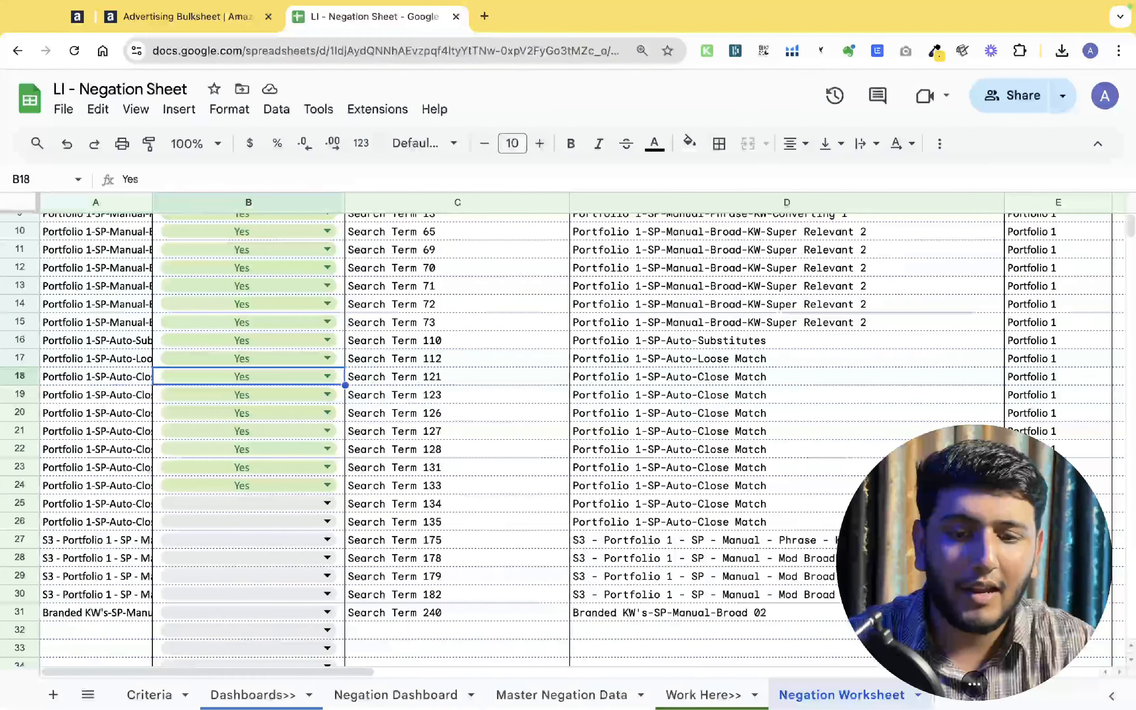
type("No")
key("Return")
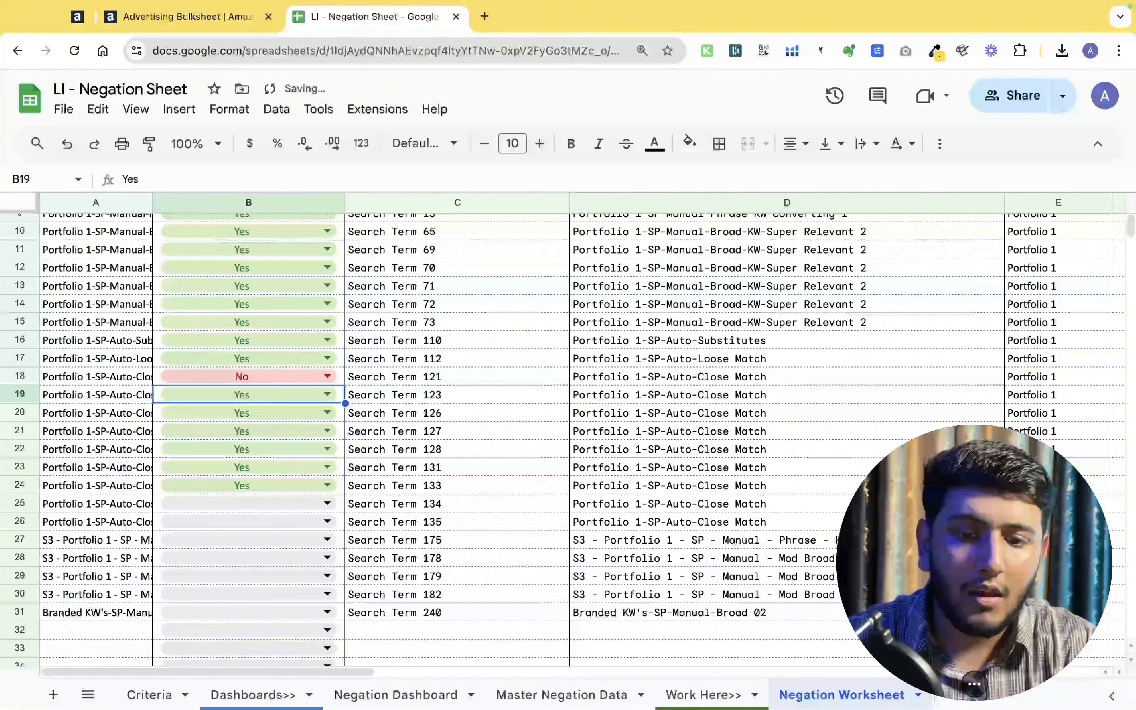
- Fill the Yes decision from B24 down to B31 so Search Terms 134 through 240 are marked for negation
key("Down")
key("Down")
key("Down")
key("Down")
key("Down")
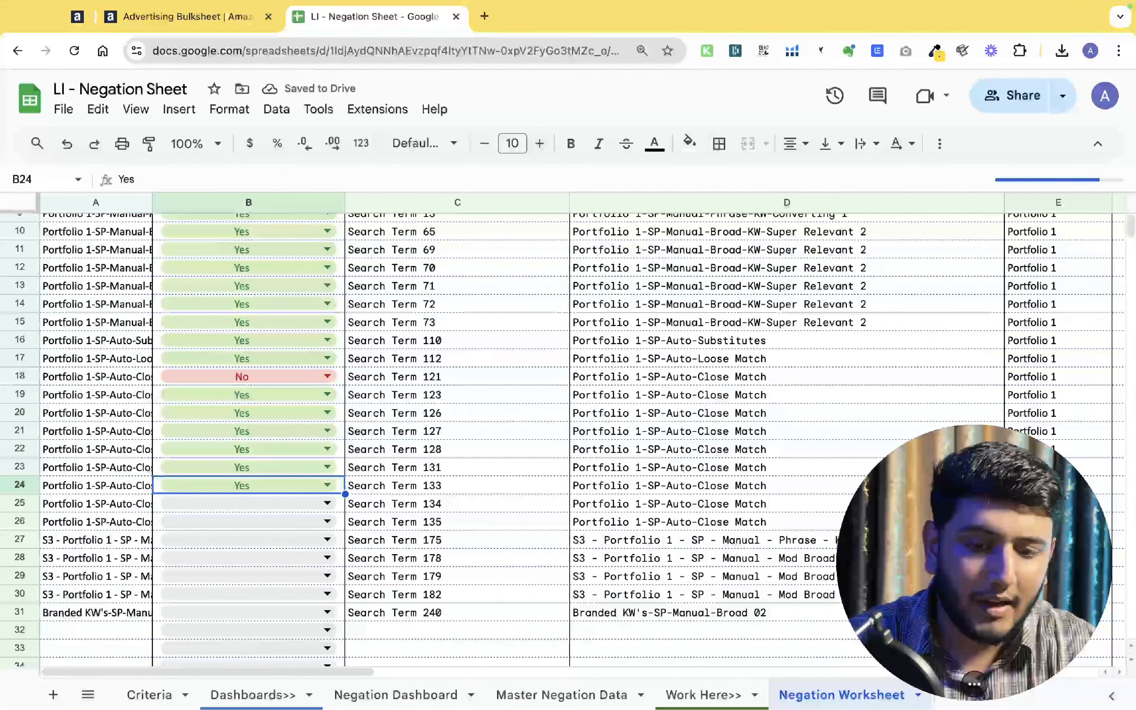
key("shift+Down")
key("shift+Down")
key("shift+Down")
key("shift+Down")
key("shift+Down")
key("shift+Down")
key("shift+Down")
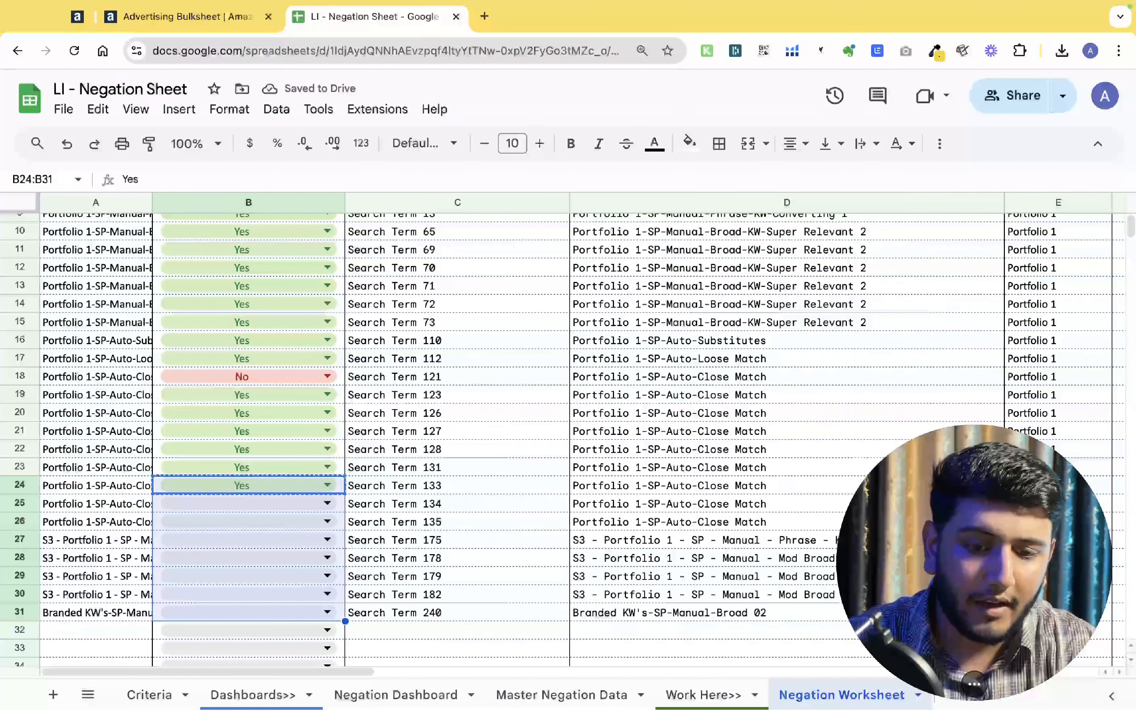
key("ctrl+d")
left_click(482, 325)
scroll(482, 326, "up", 3)
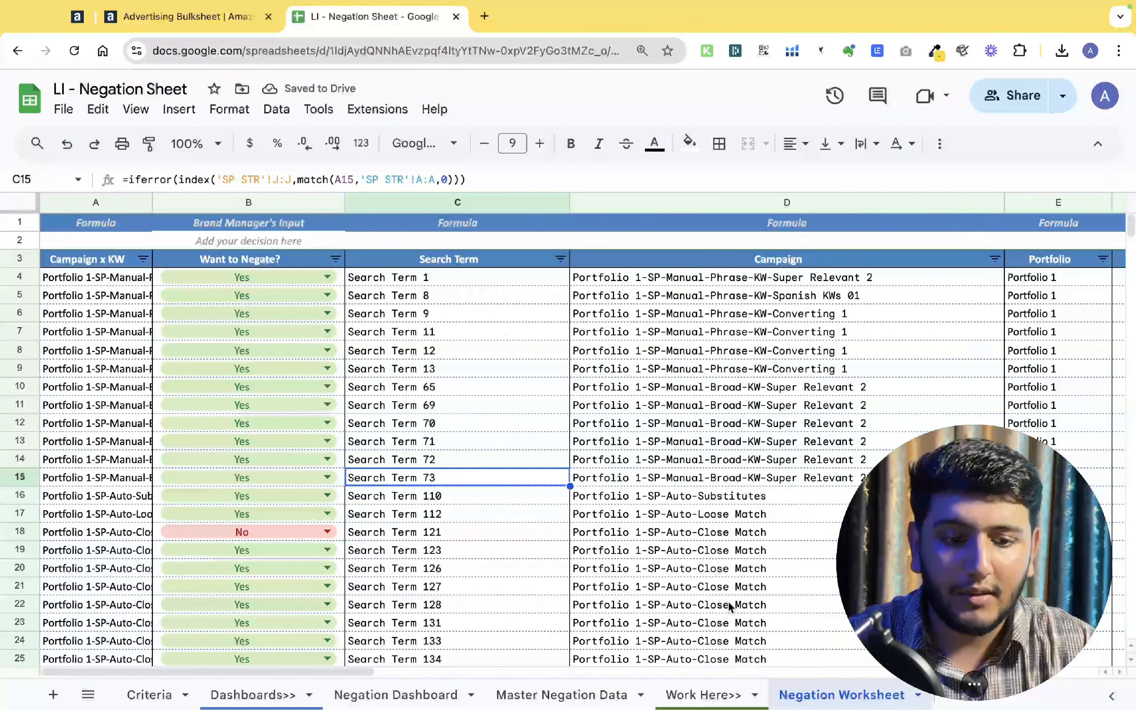
- Open the Bulk File - SP sheet and check the Product header and the row 4 Product and Entity cells
scroll(704, 692, "right", 4)
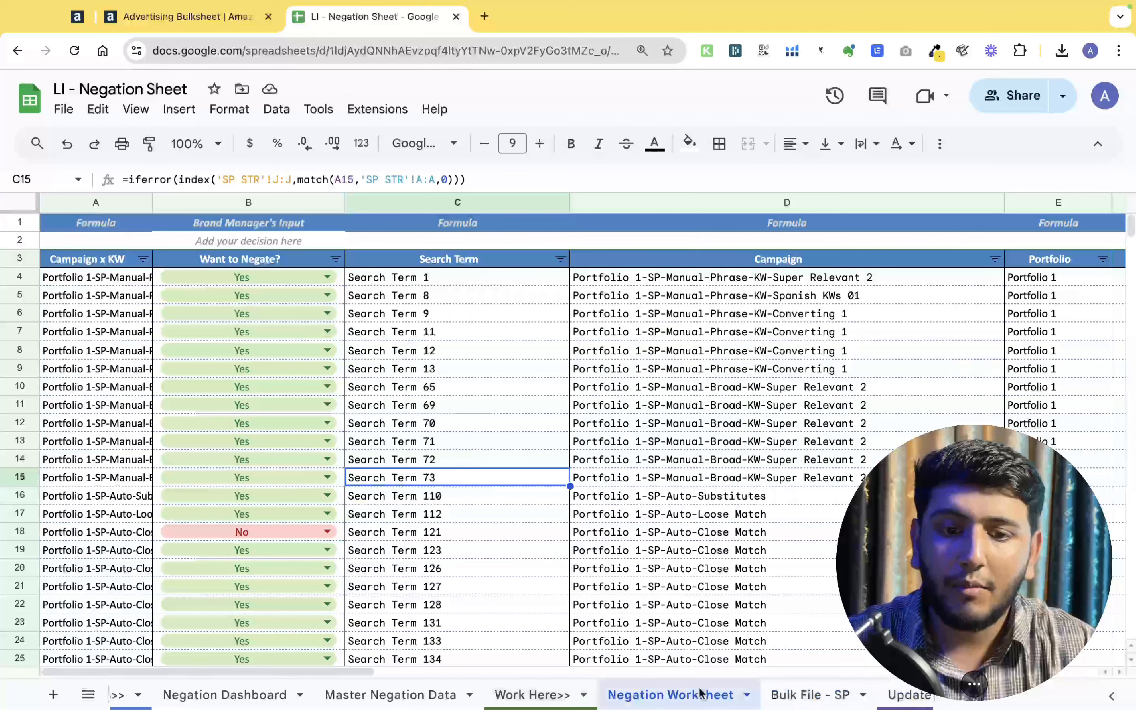
left_click(793, 694)
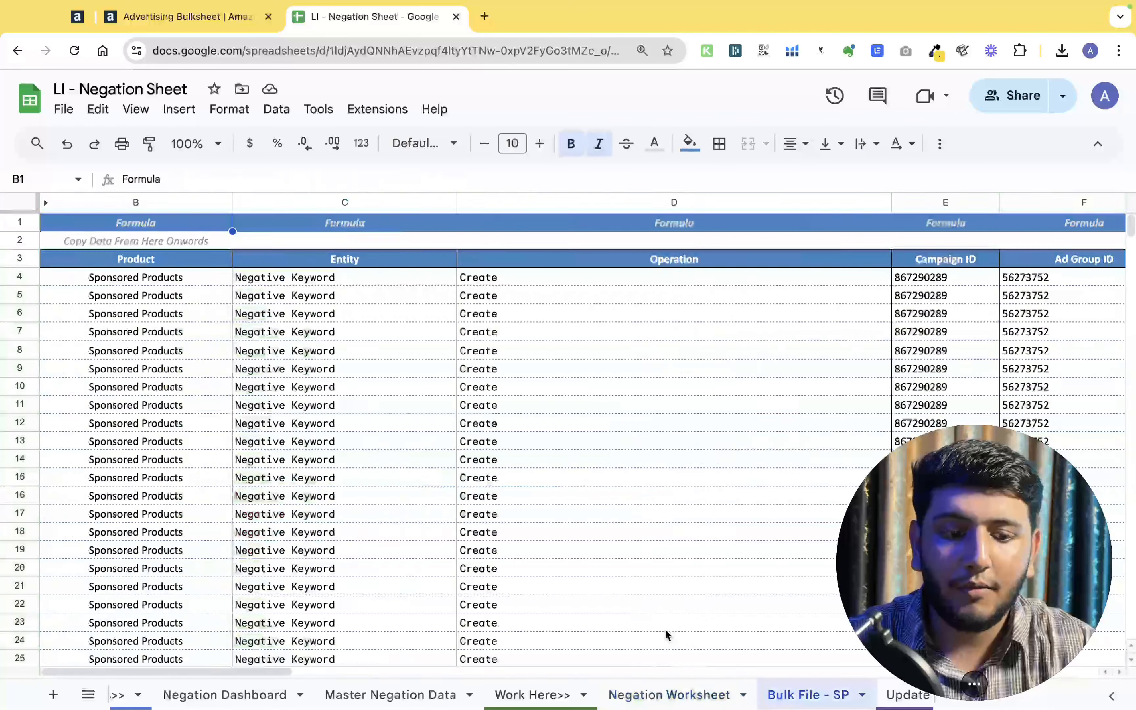
left_click(194, 271)
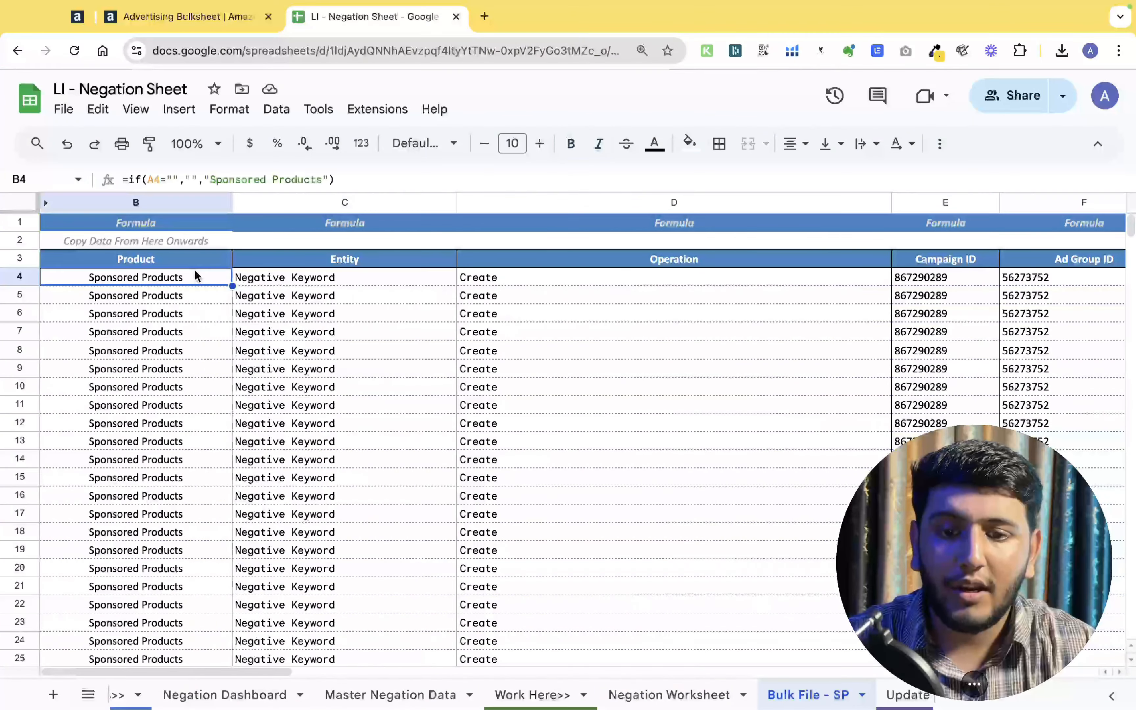
key("Up")
key("Down")
key("Up")
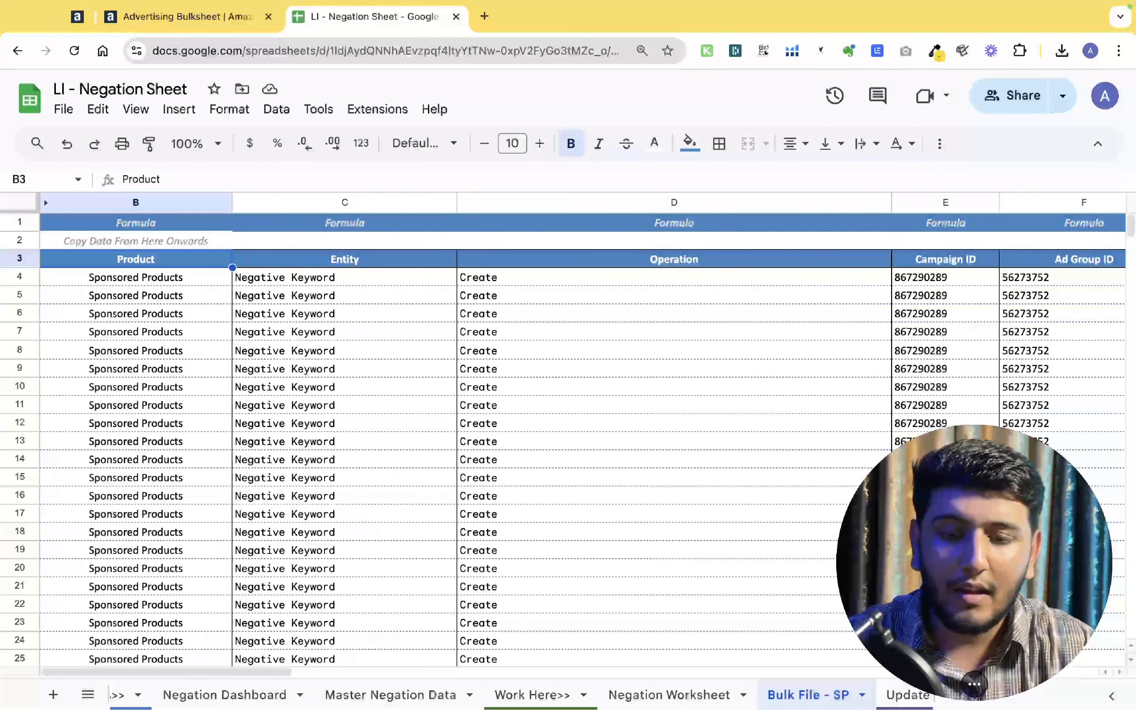
key("Down")
key("Right")
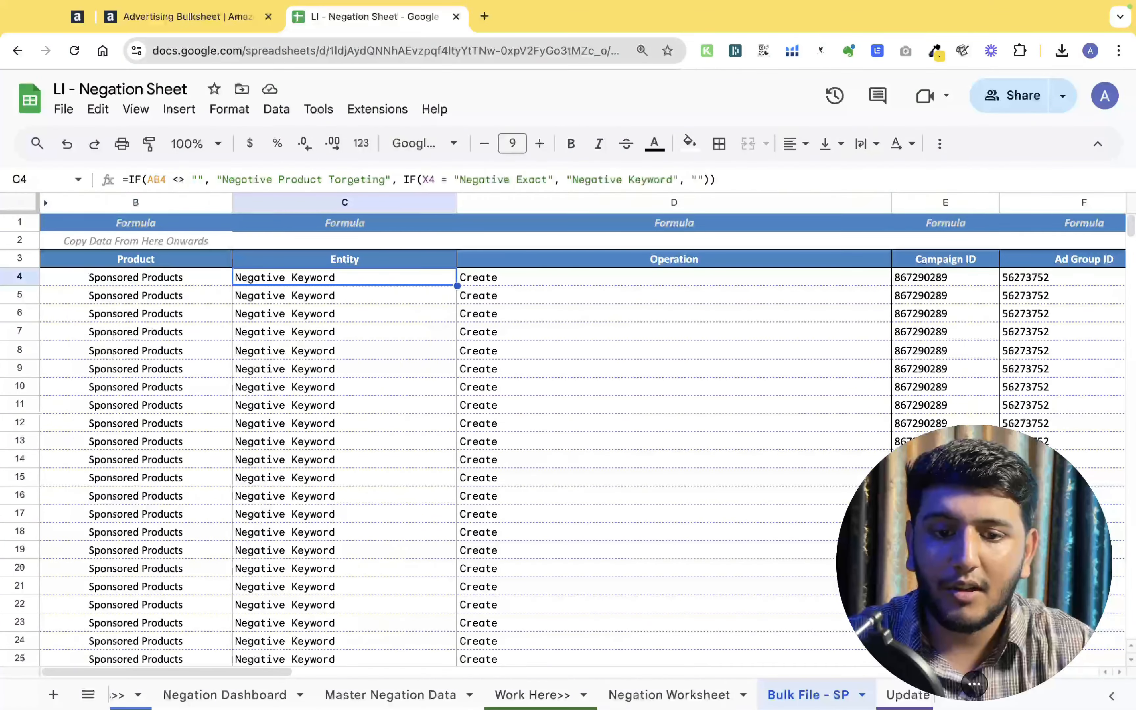
- Examine row 4 of the bulk file from Operation through Campaign ID and Ad Group ID to Portfolio ID
scroll(579, 434, "right", 2)
key("Right")
key("Right")
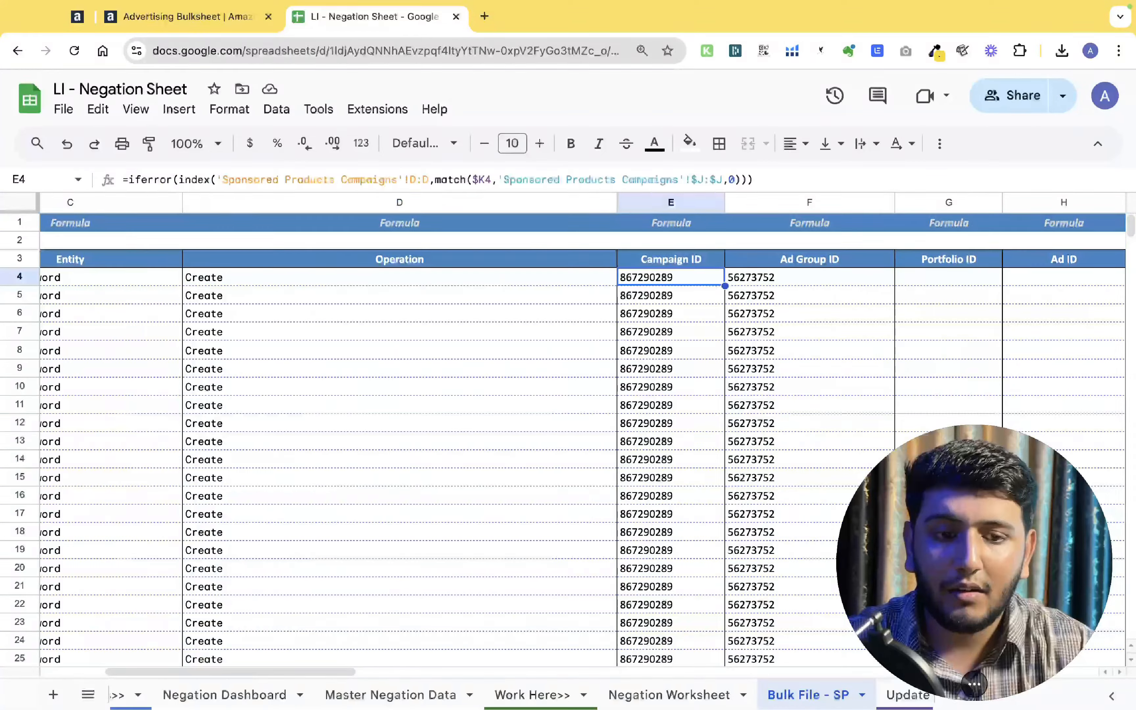
key("Right")
key("Right")
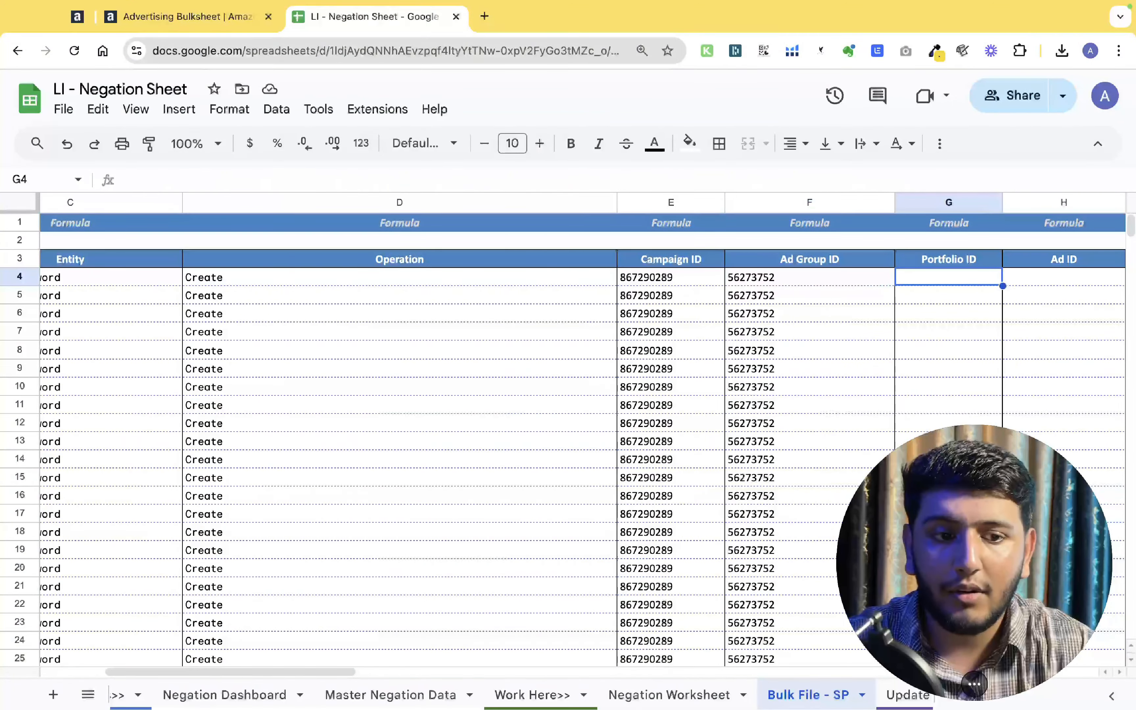
- Examine the remaining bulk file columns from Ad ID through Campaign Name and Keyword Text to Match Type
key("Right")
key("Right")
key("Right")
key("Right")
key("Right")
key("Left")
key("Right")
scroll(317, 253, "right", 10)
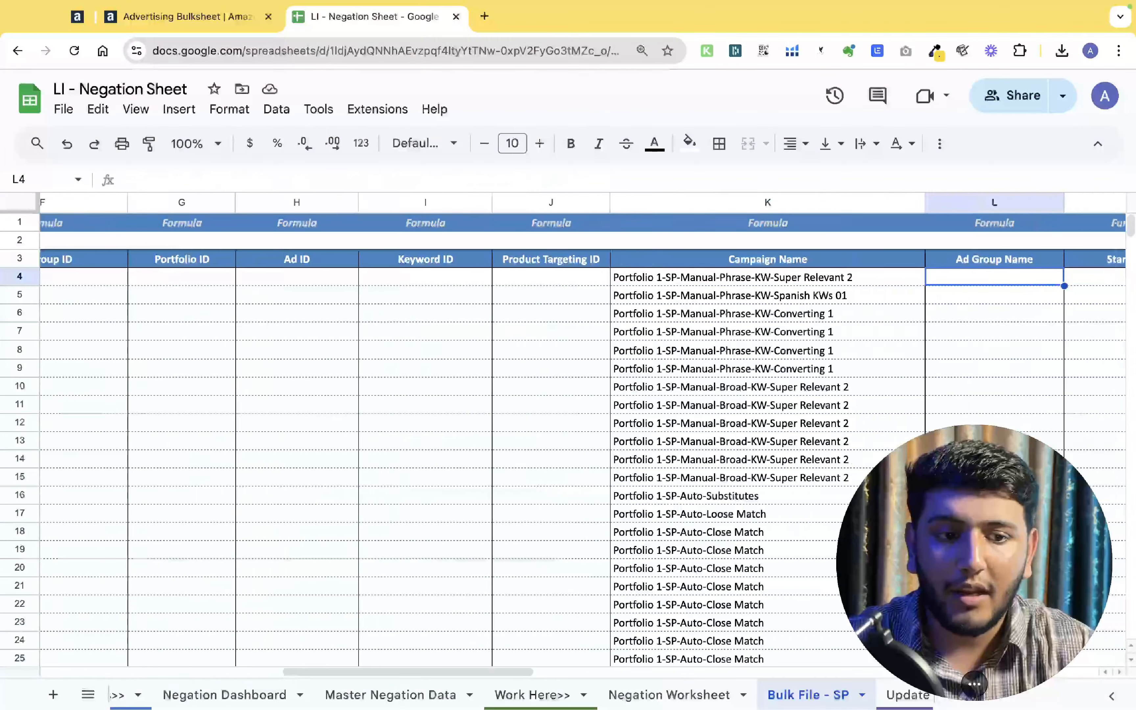
scroll(297, 330, "right", 5)
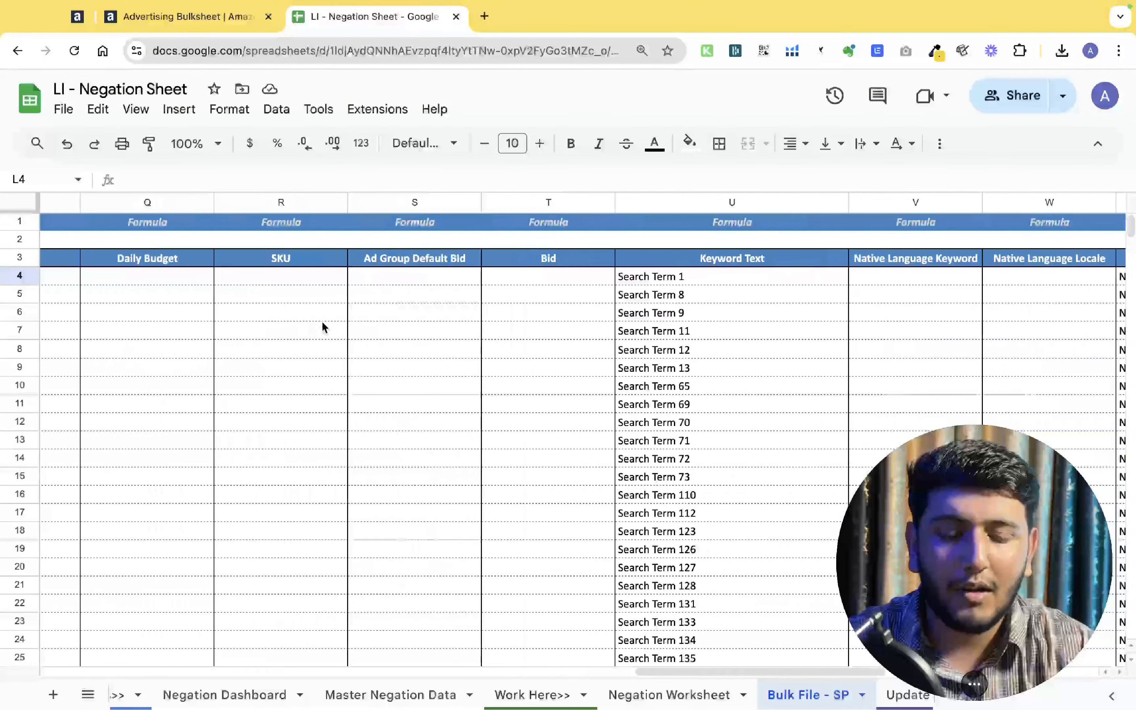
scroll(621, 284, "right", 6)
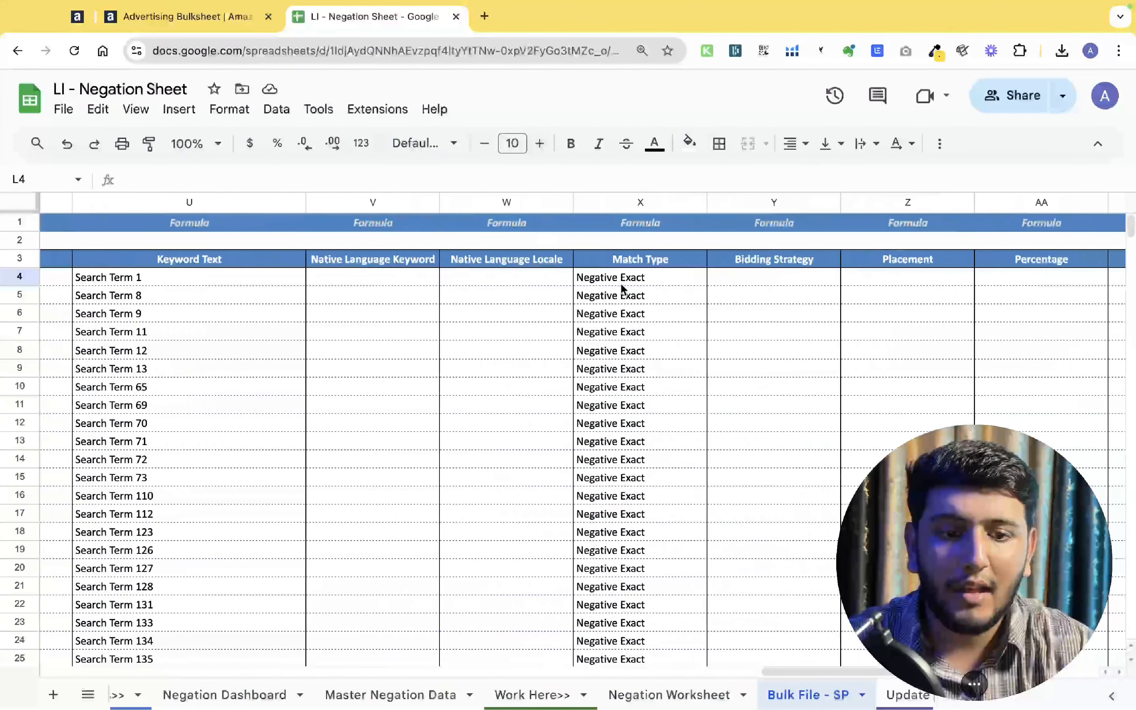
- Check the Match Type formula in X4, and bring the Bulk File - SP sheet's Keyword Text column back into view
left_click(621, 282)
scroll(621, 283, "right", 2)
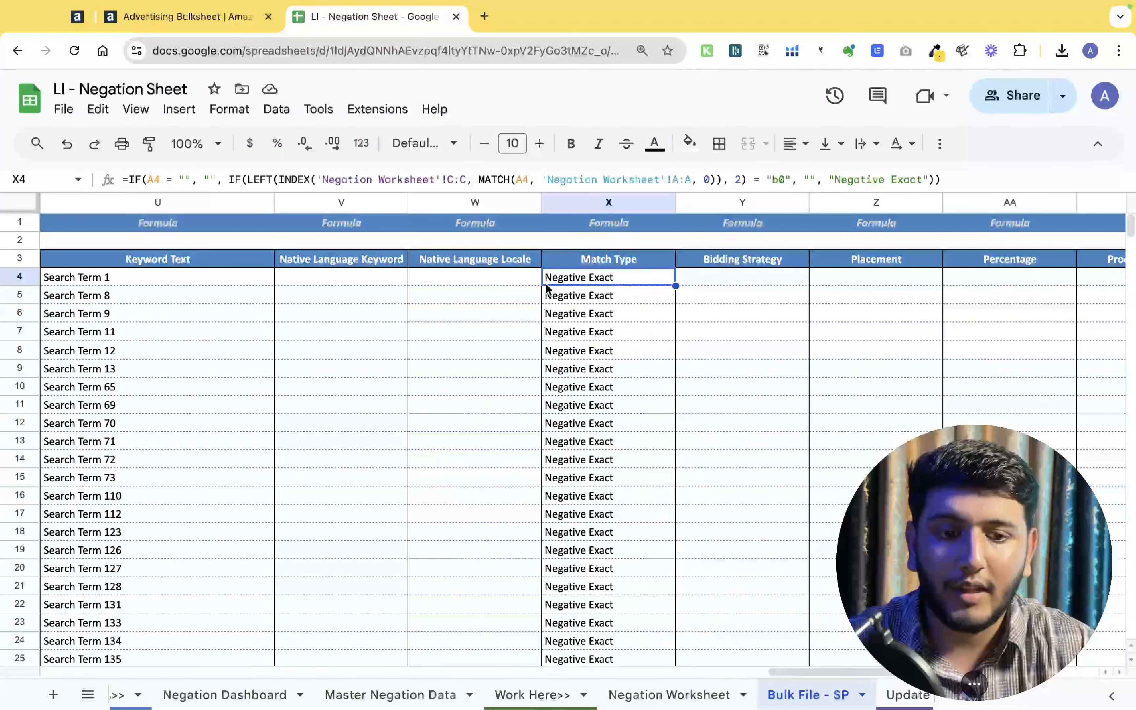
scroll(561, 347, "left", 15)
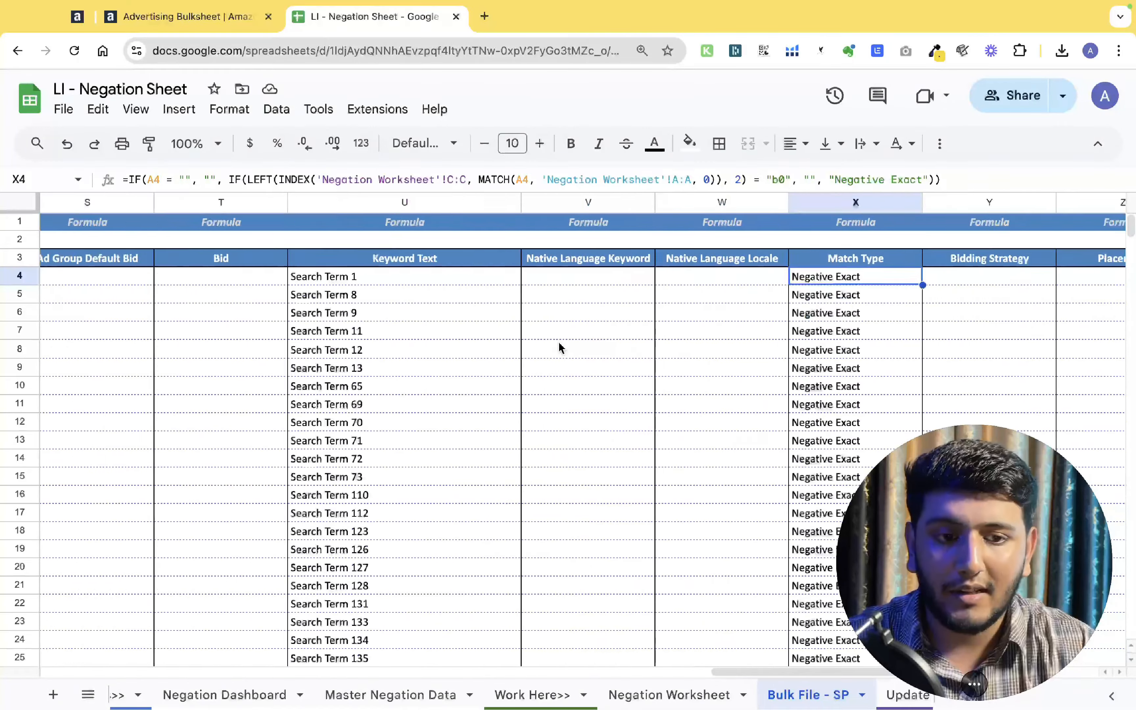
scroll(559, 345, "right", 10)
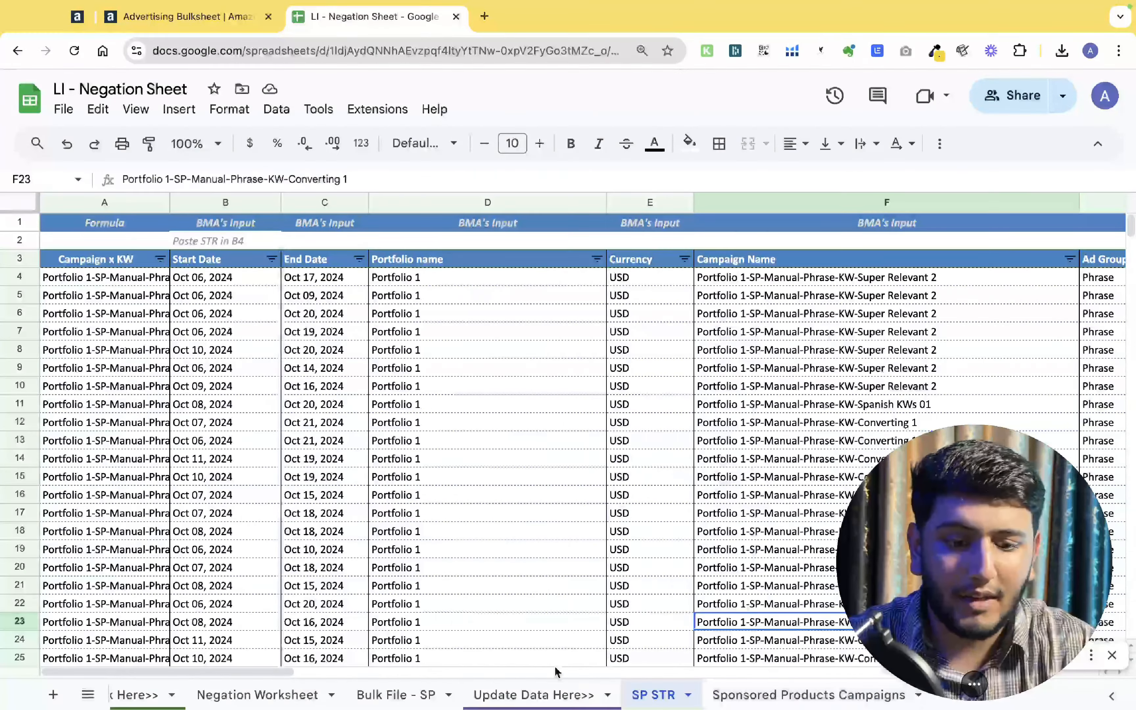
left_click(423, 694)
scroll(493, 434, "right", 8)
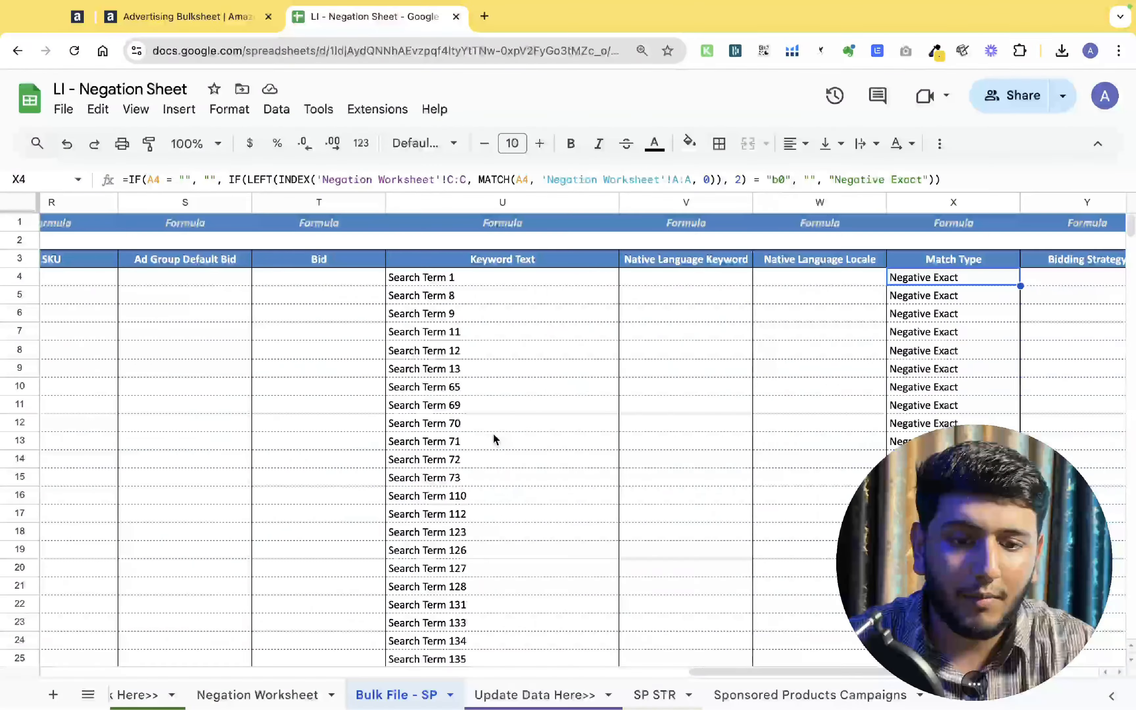
- Examine the Keyword Text column down to the last listed search term, and look over the columns through Product Targeting Expression
scroll(494, 434, "down", 5)
left_click(473, 411)
left_click(437, 434)
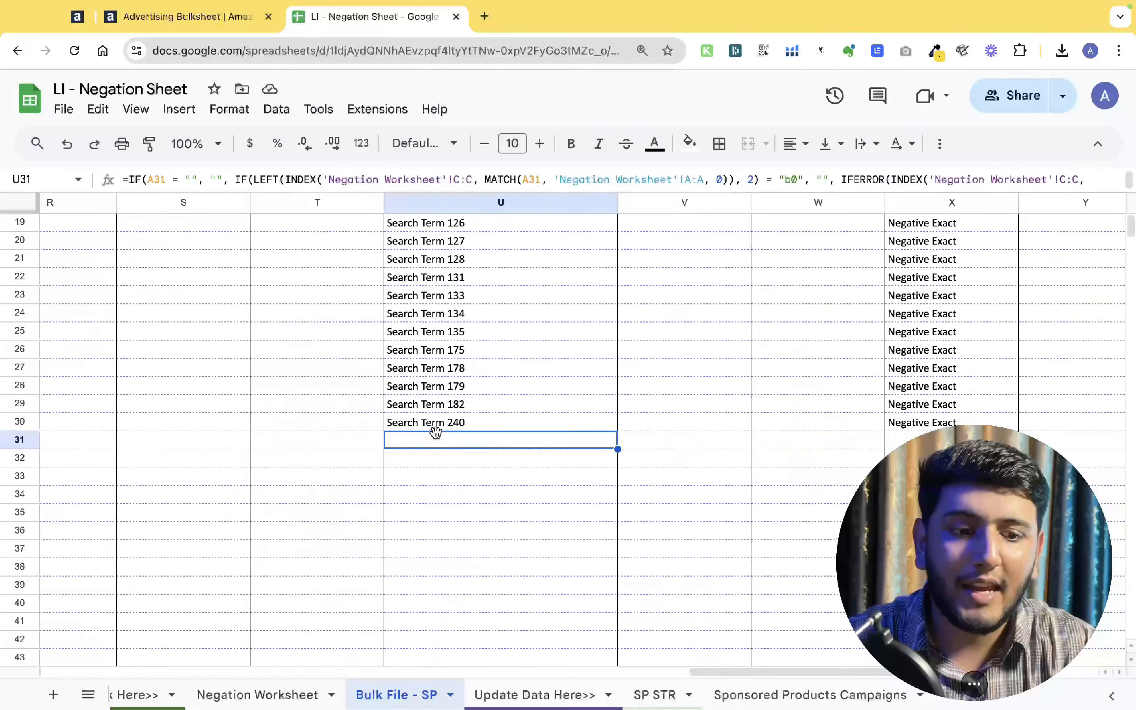
scroll(436, 432, "right", 4)
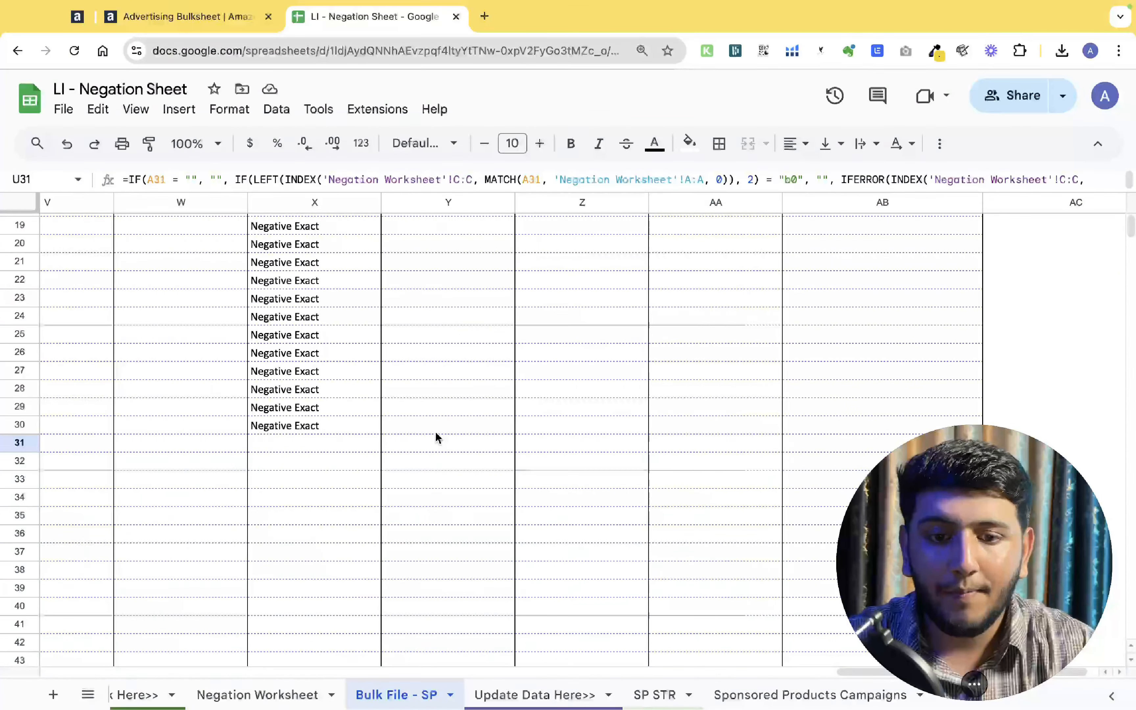
scroll(435, 431, "up", 6)
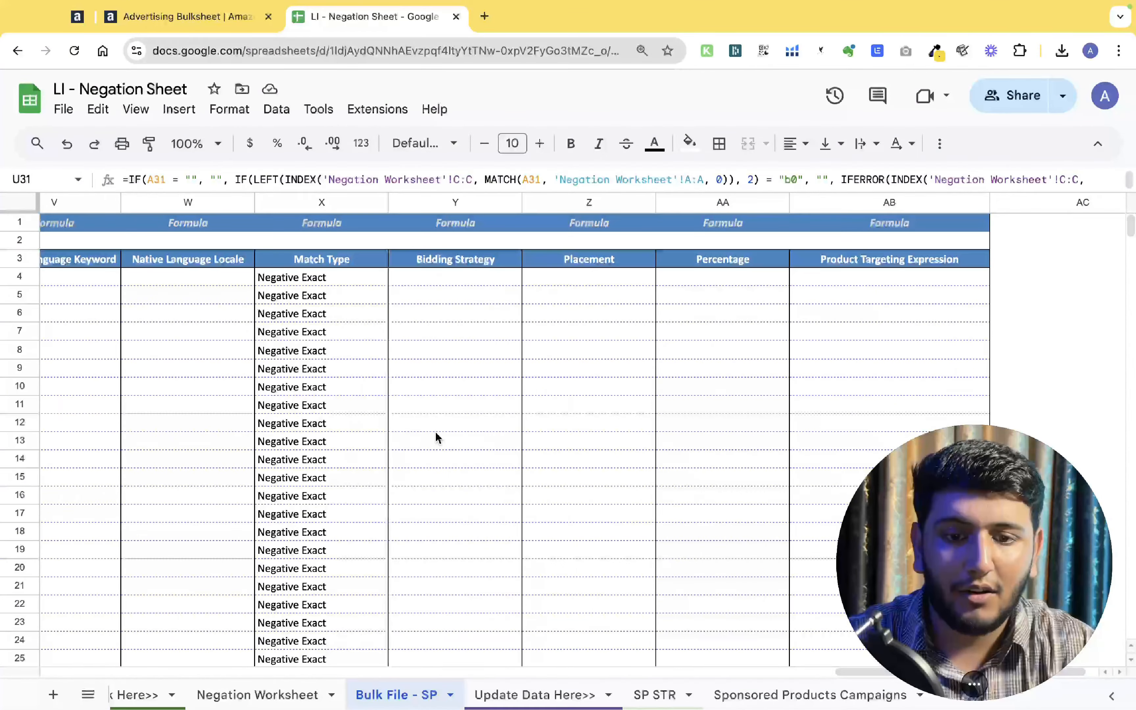
scroll(434, 432, "left", 2)
scroll(435, 431, "left", 15)
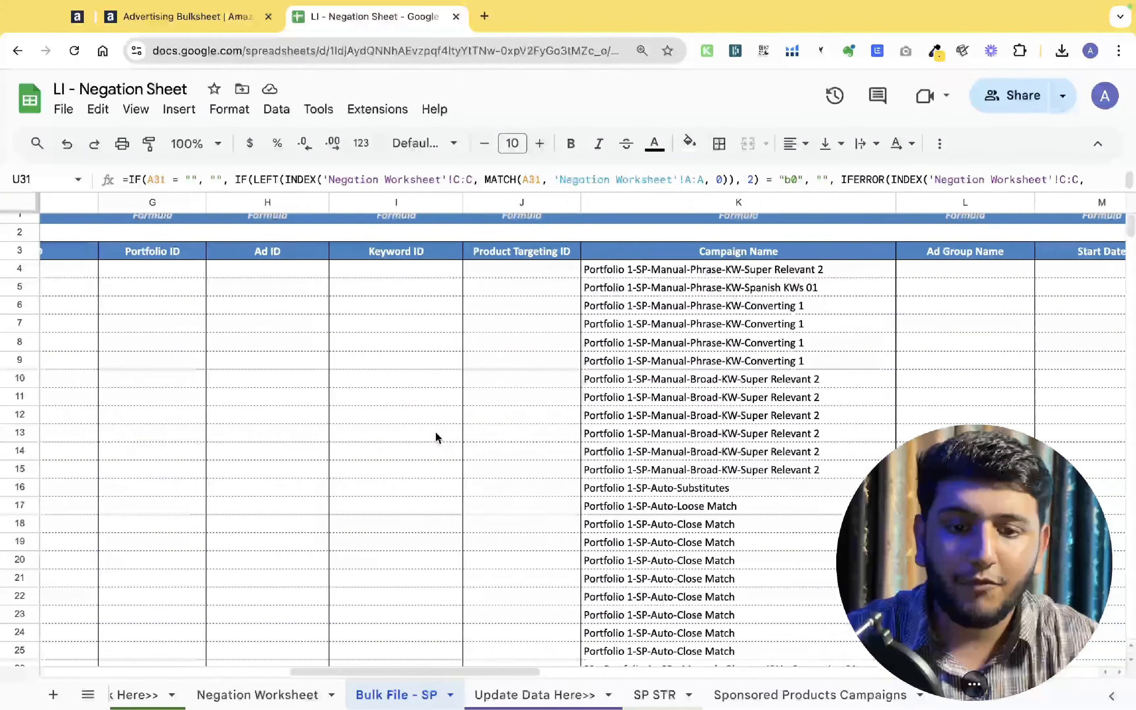
scroll(434, 431, "left", 2)
left_click(151, 256)
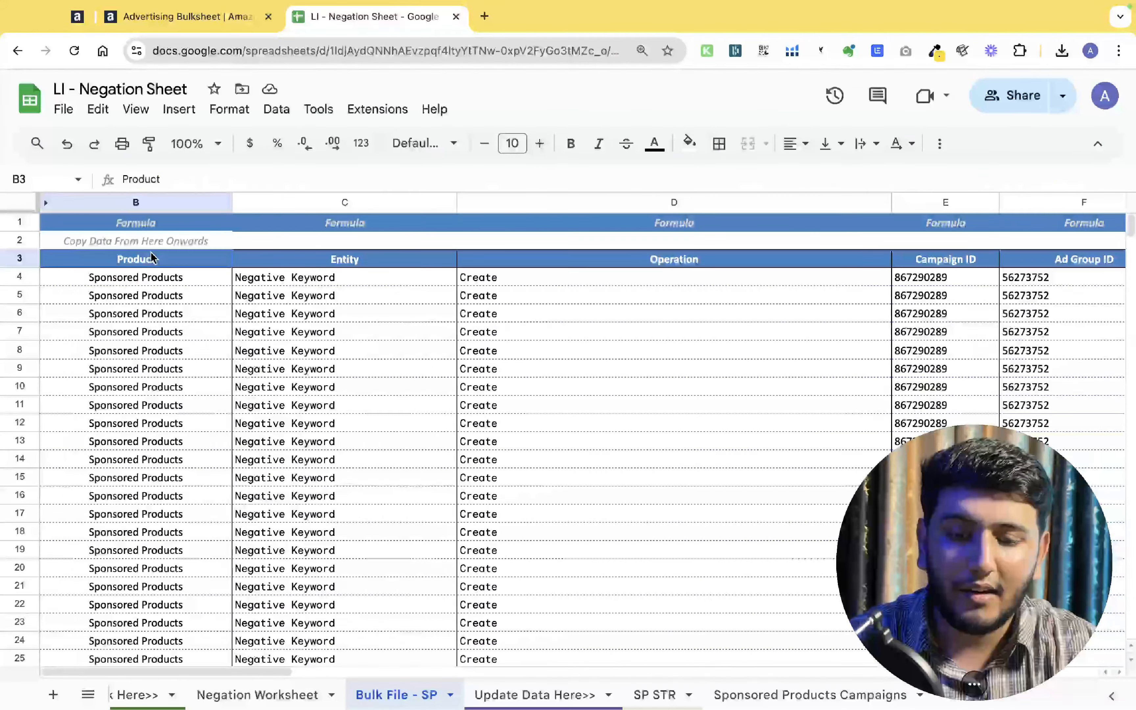
key("ctrl+shift+Right")
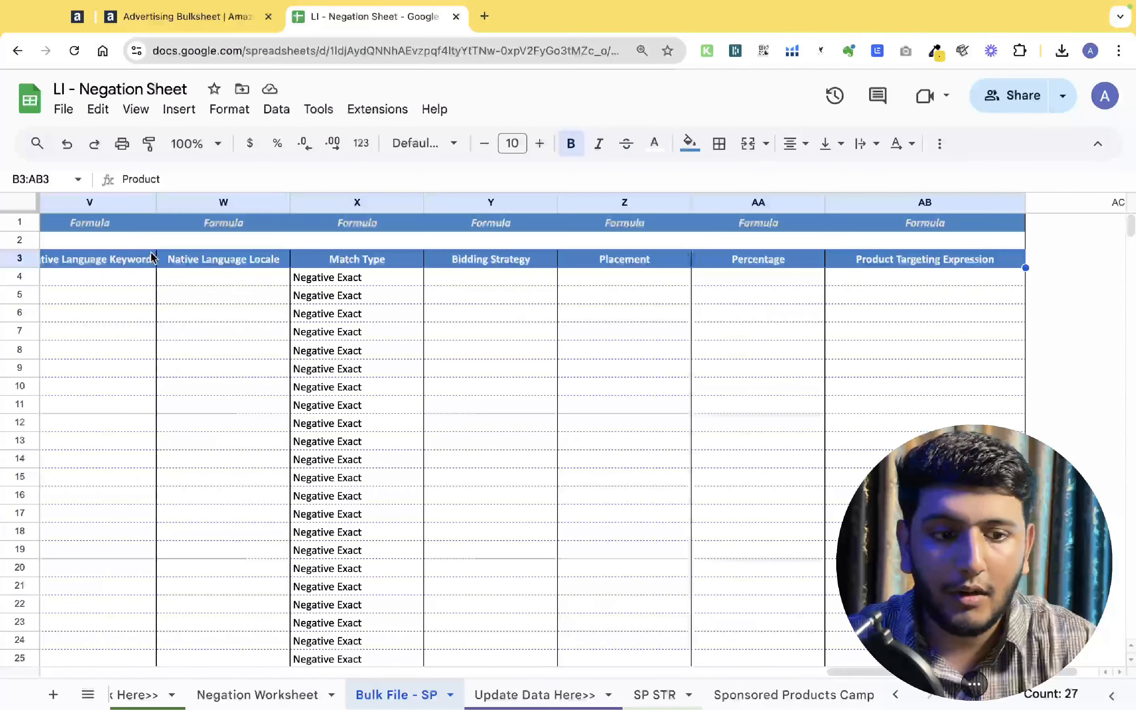
key("ctrl+shift+Down")
key("Escape")
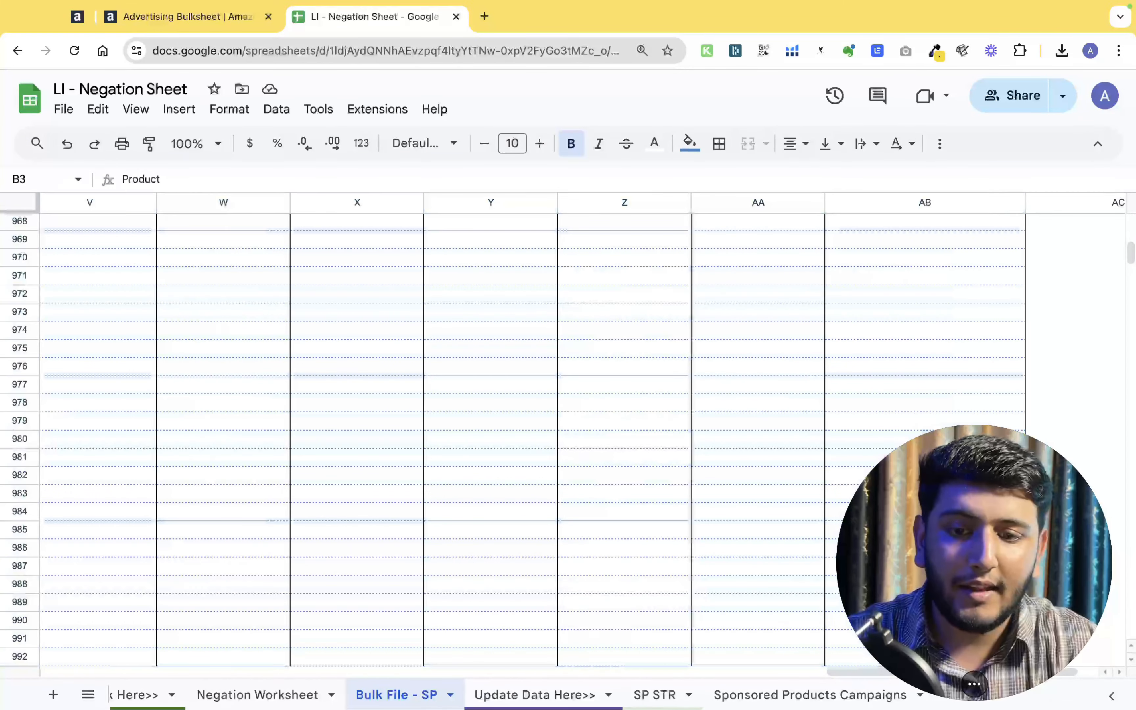
key("ctrl+Home")
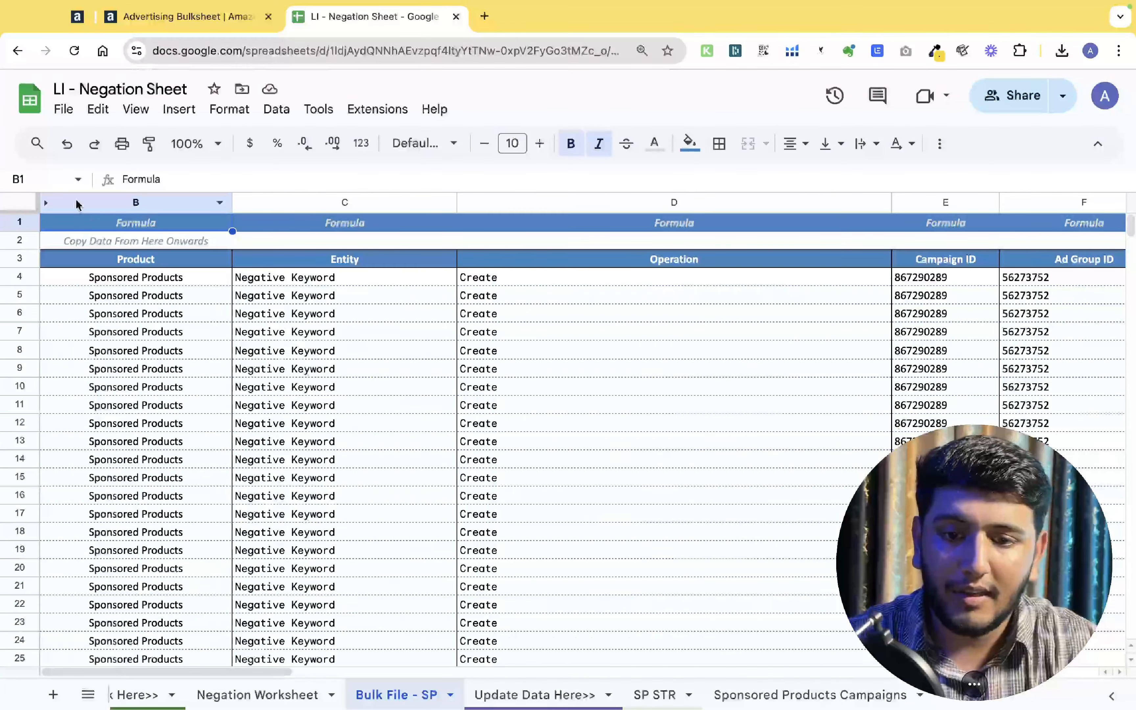
- Copy the bulk file table from the Product header in B3 onwards into cell A1 of a blank Excel workbook
left_click(123, 259)
key("ctrl+shift+Right")
key("ctrl+shift+Down")
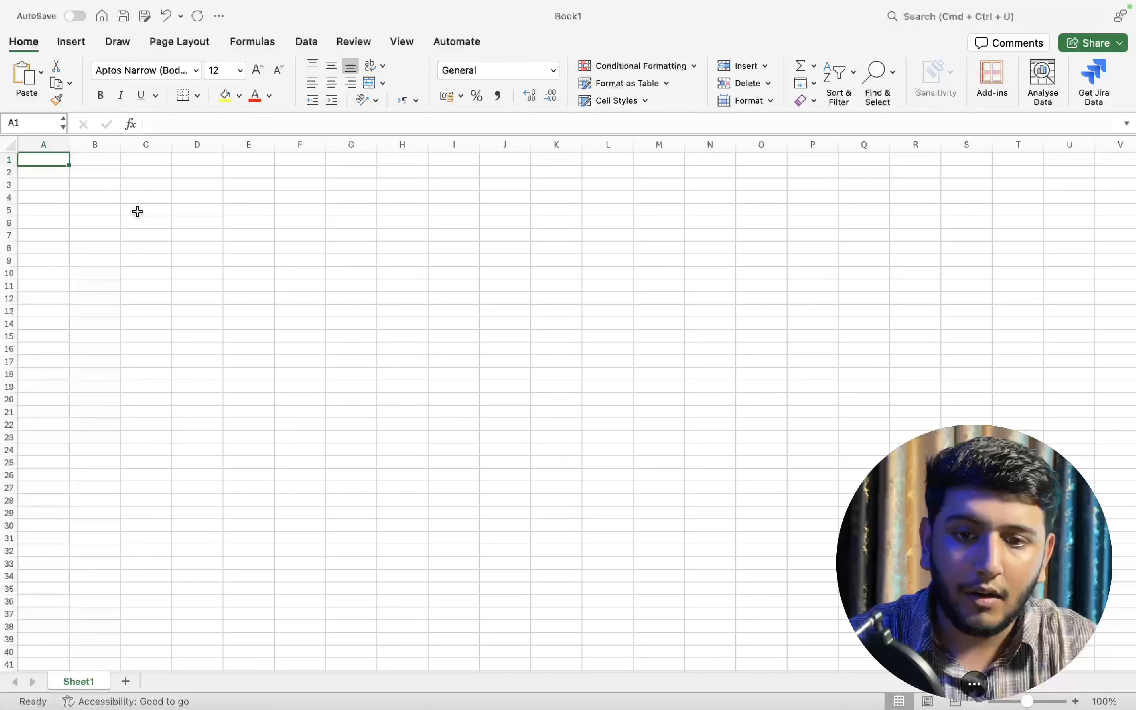
key("super+v")
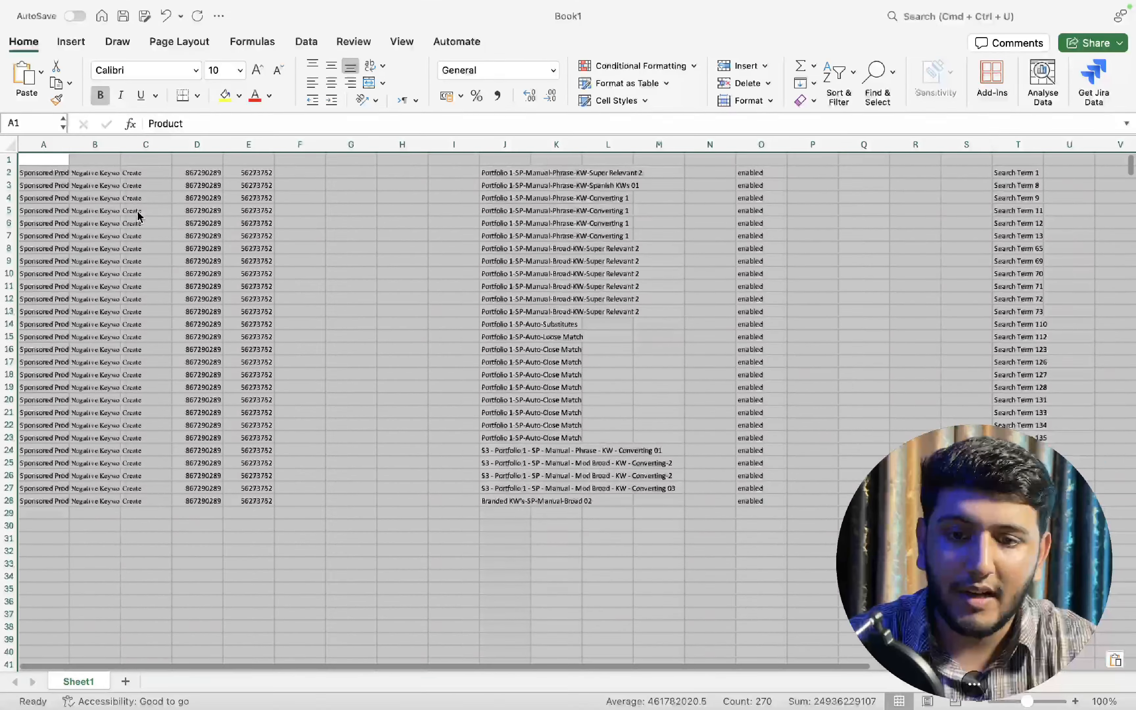
- Set header row 1 of the pasted data to no fill and black font color
left_click(11, 158)
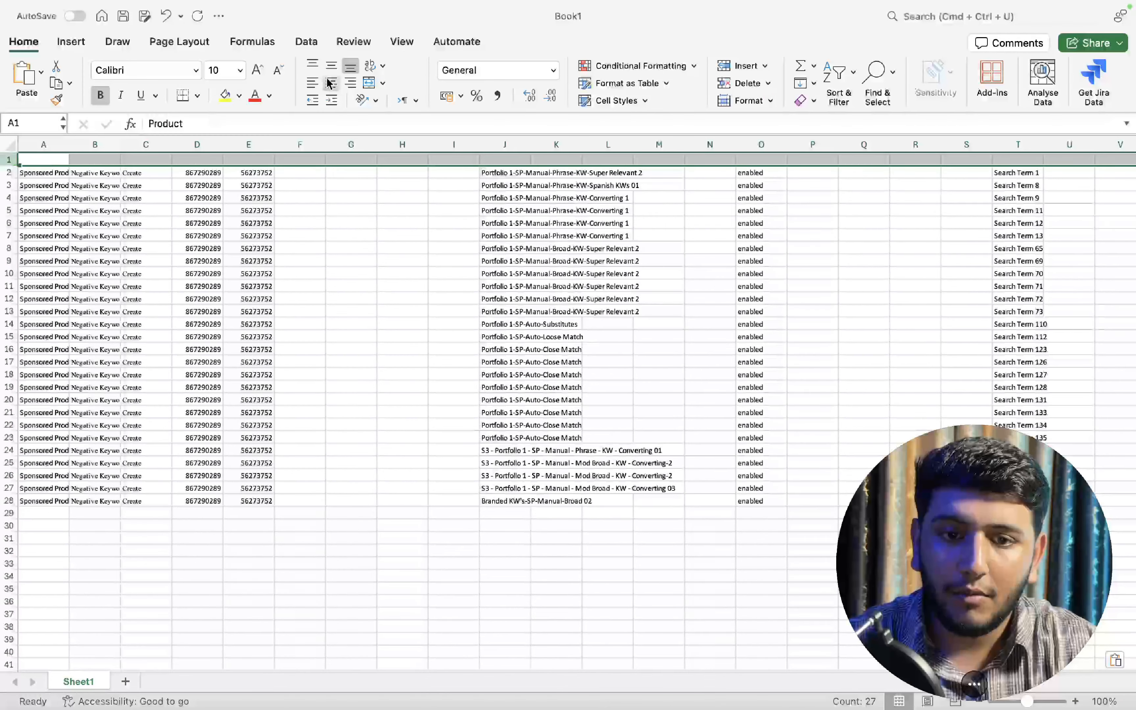
left_click(238, 96)
left_click(243, 165)
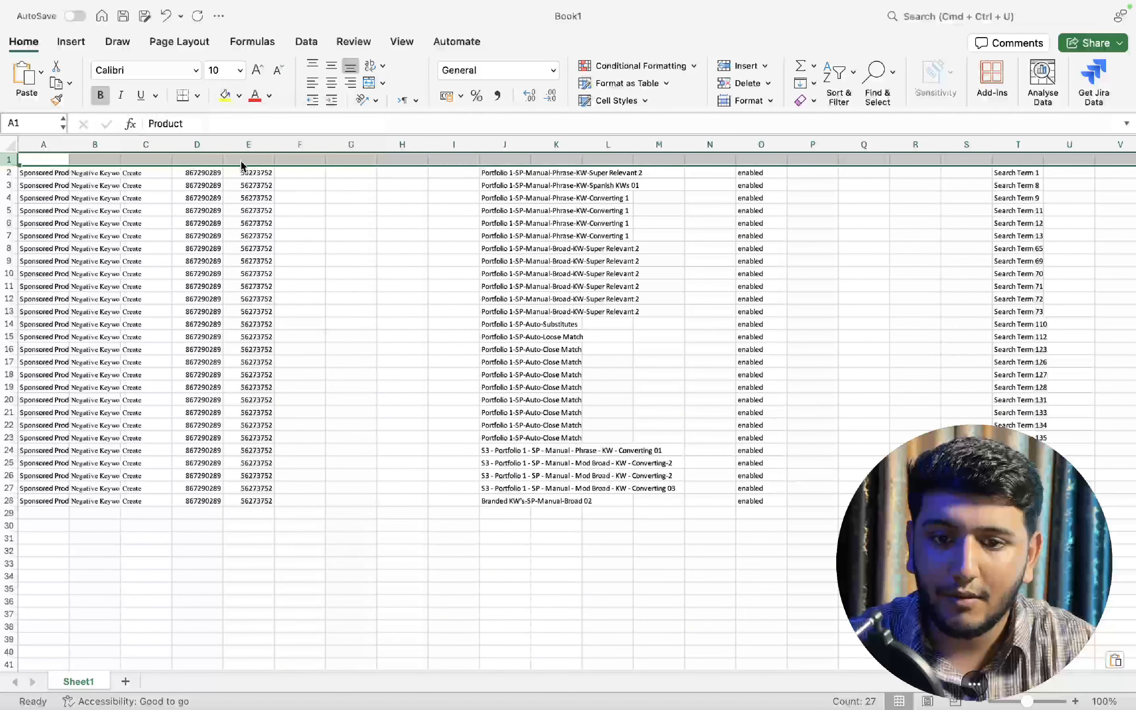
key("super+z")
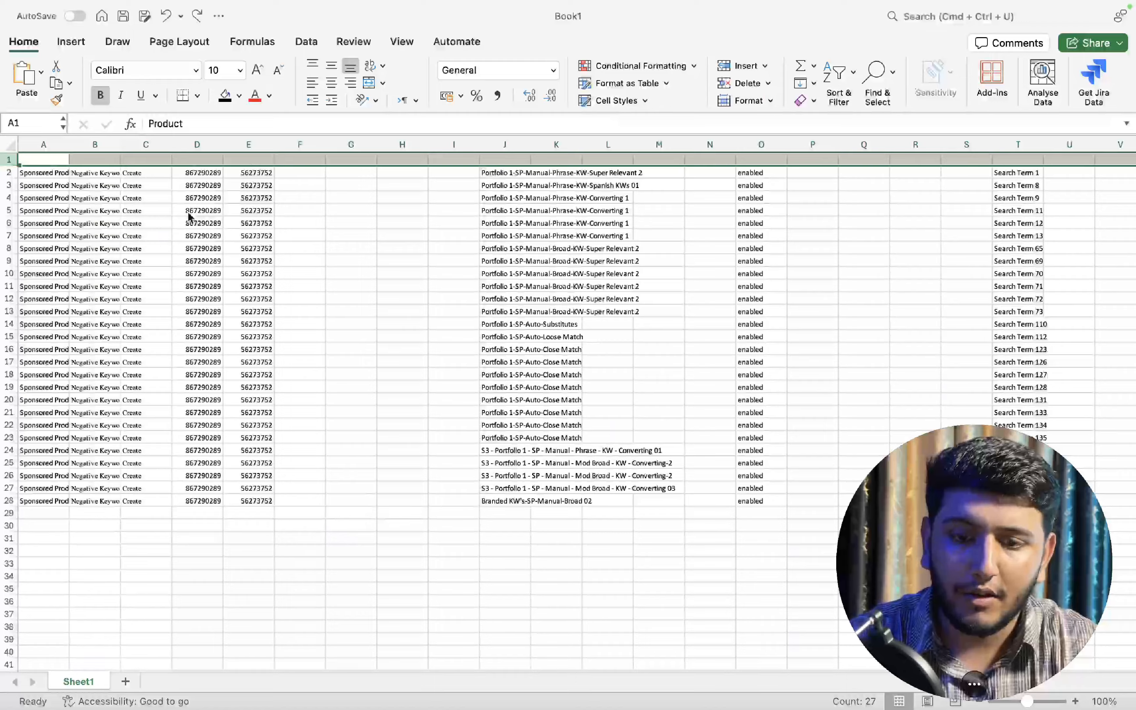
key("super+z")
left_click(177, 249)
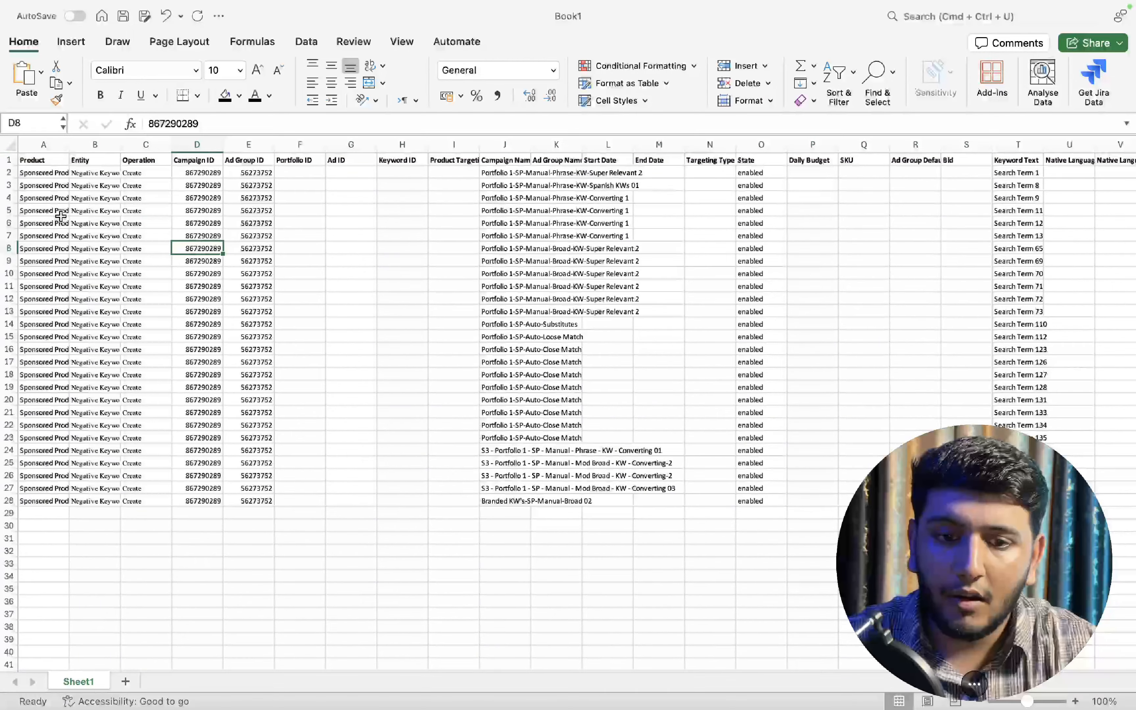
- Look over the pasted columns, and save the workbook to Downloads as an Excel Workbook (.xlsx) named Negative KWs
scroll(386, 214, "right", 10)
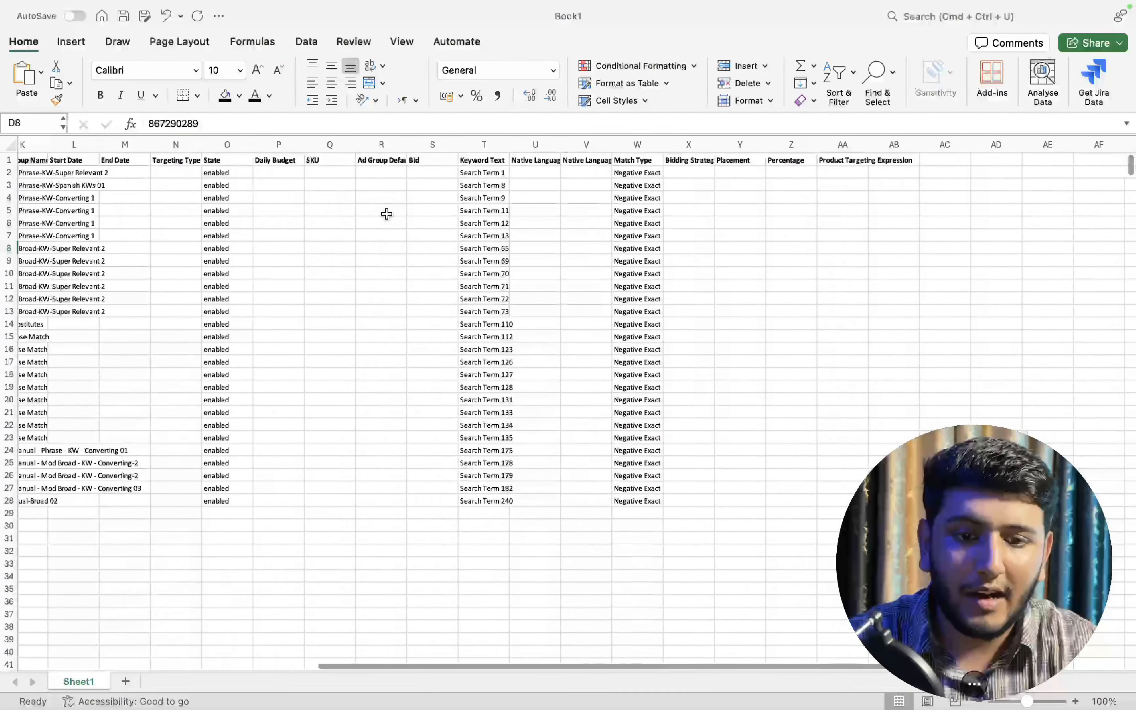
scroll(386, 214, "left", 10)
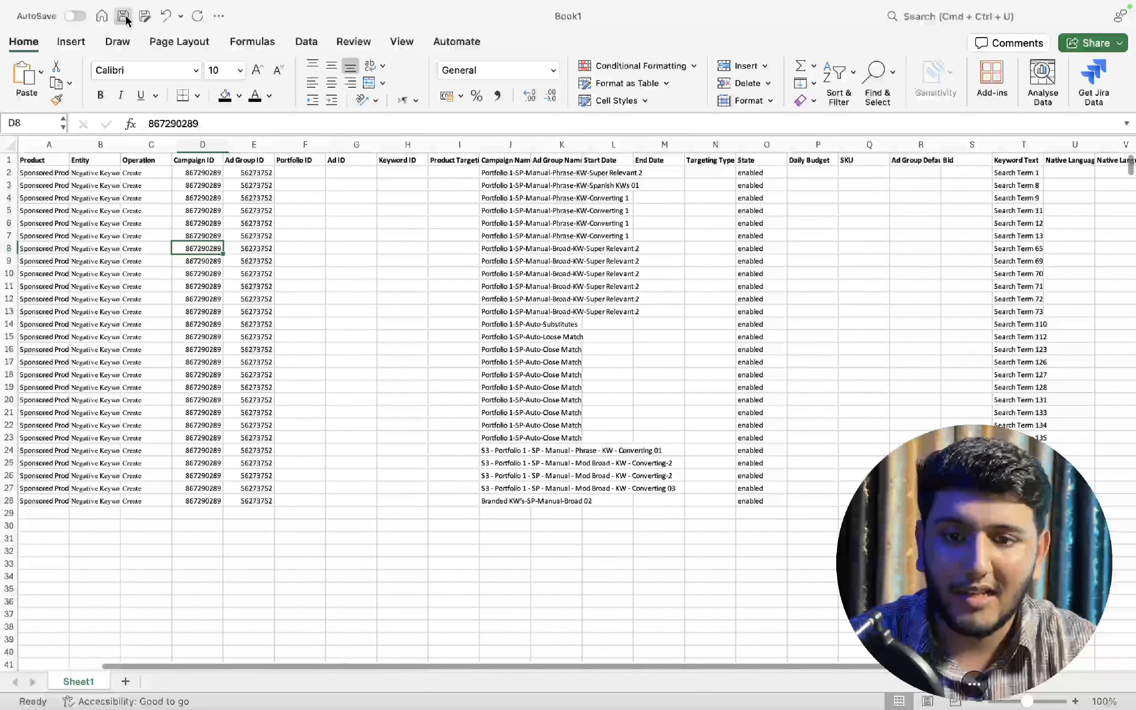
left_click(123, 16)
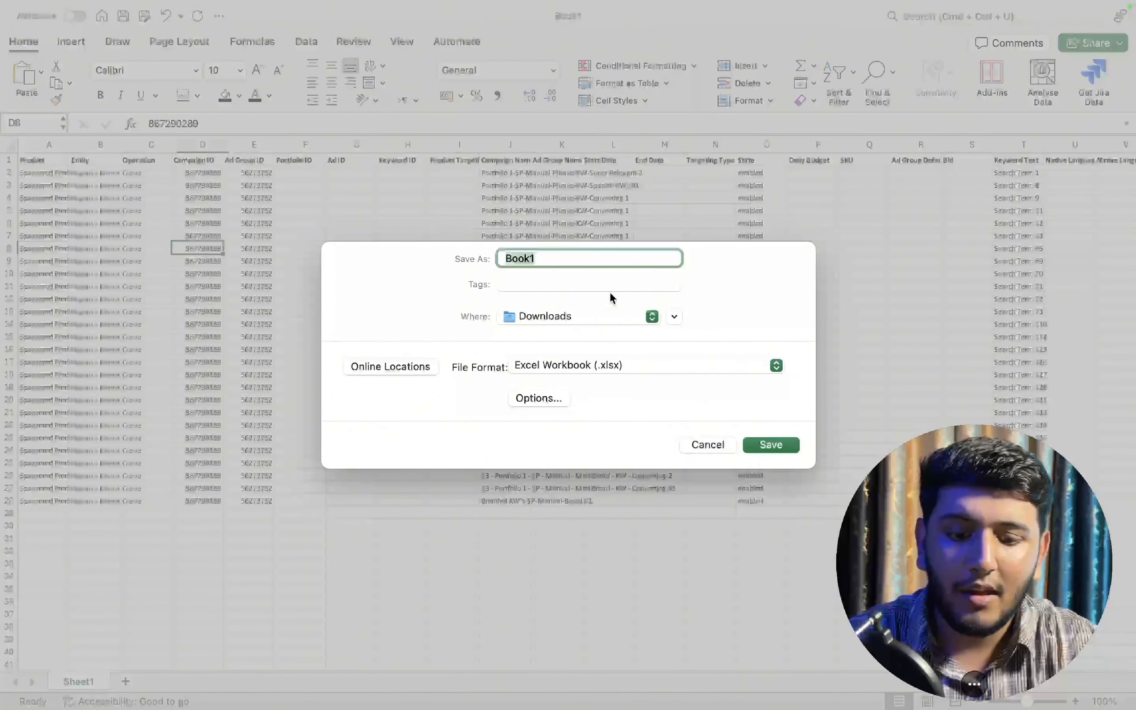
type("Neg")
type("ive KWs")
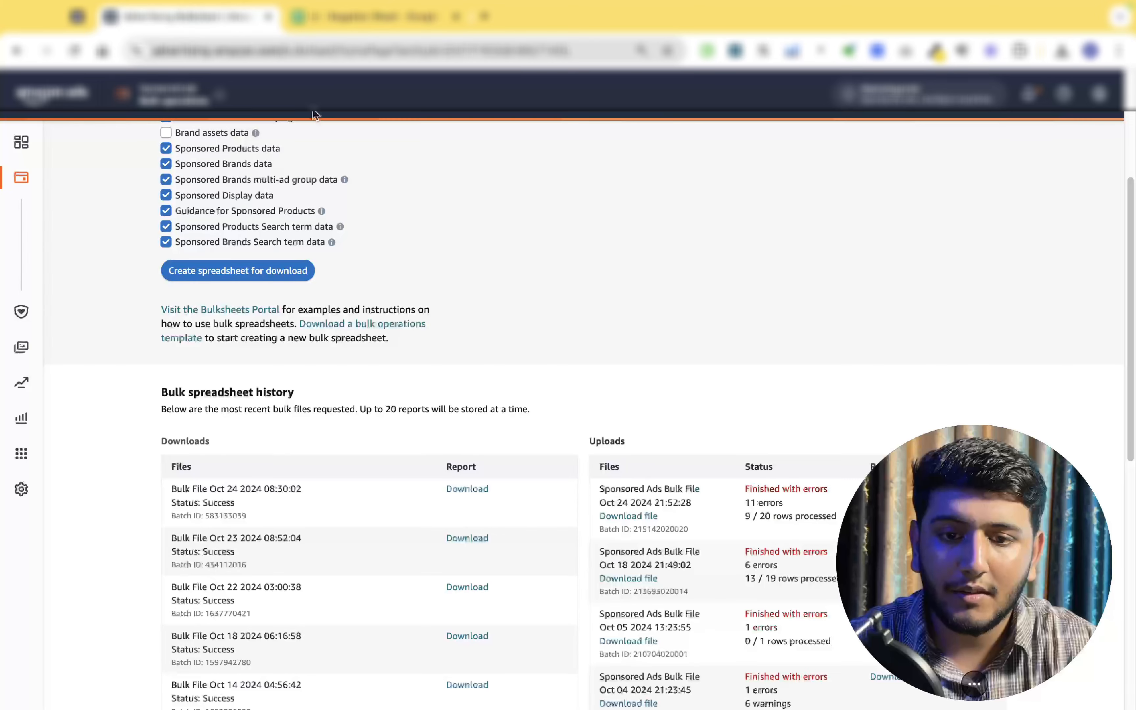
- Switch to the Amazon Ads bulk operations page and choose Negative KWs.xlsx from Downloads as the campaign update file
scroll(186, 204, "up", 5)
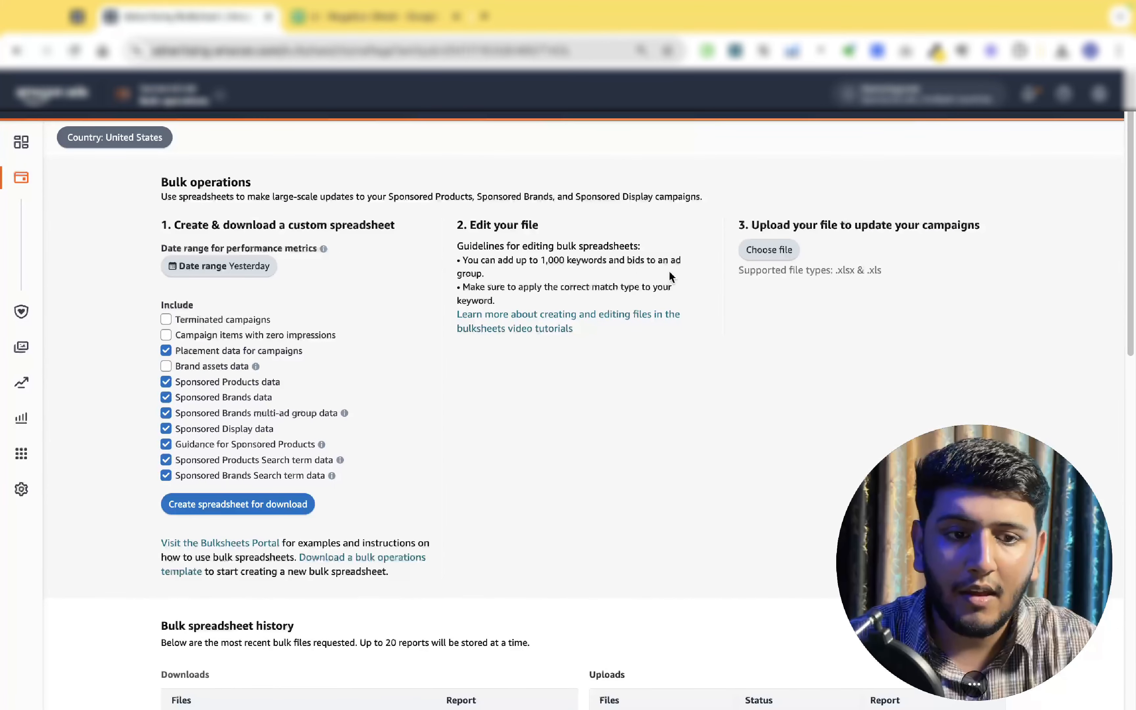
left_click(753, 259)
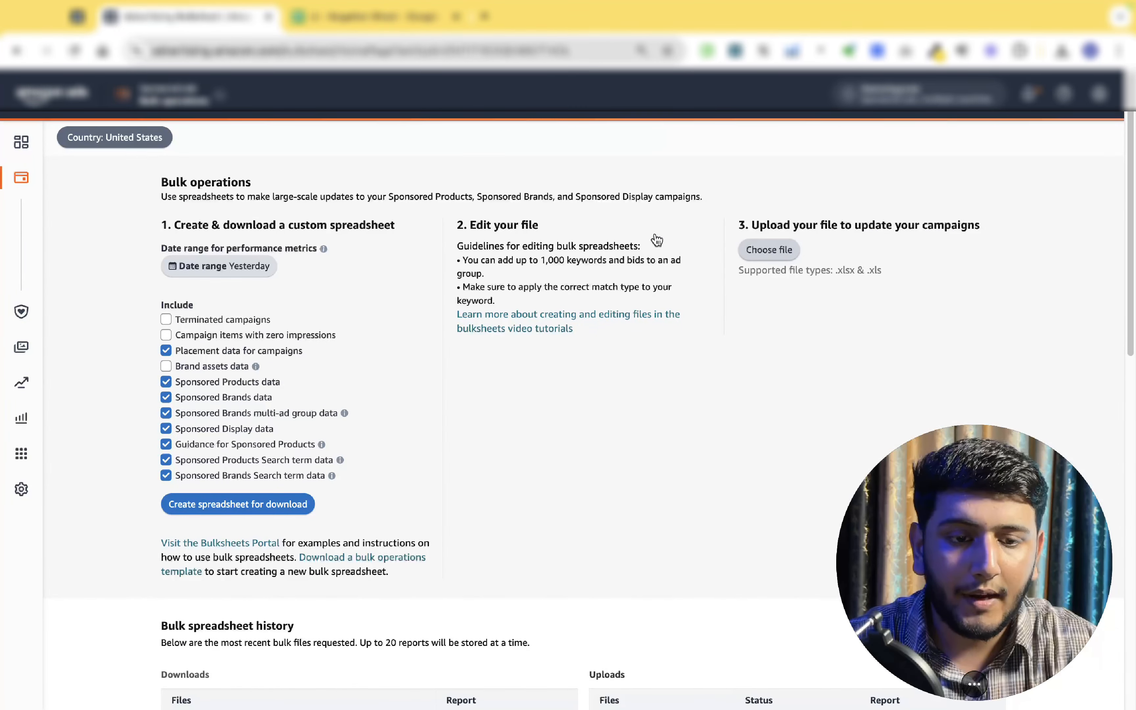
left_click(111, 275)
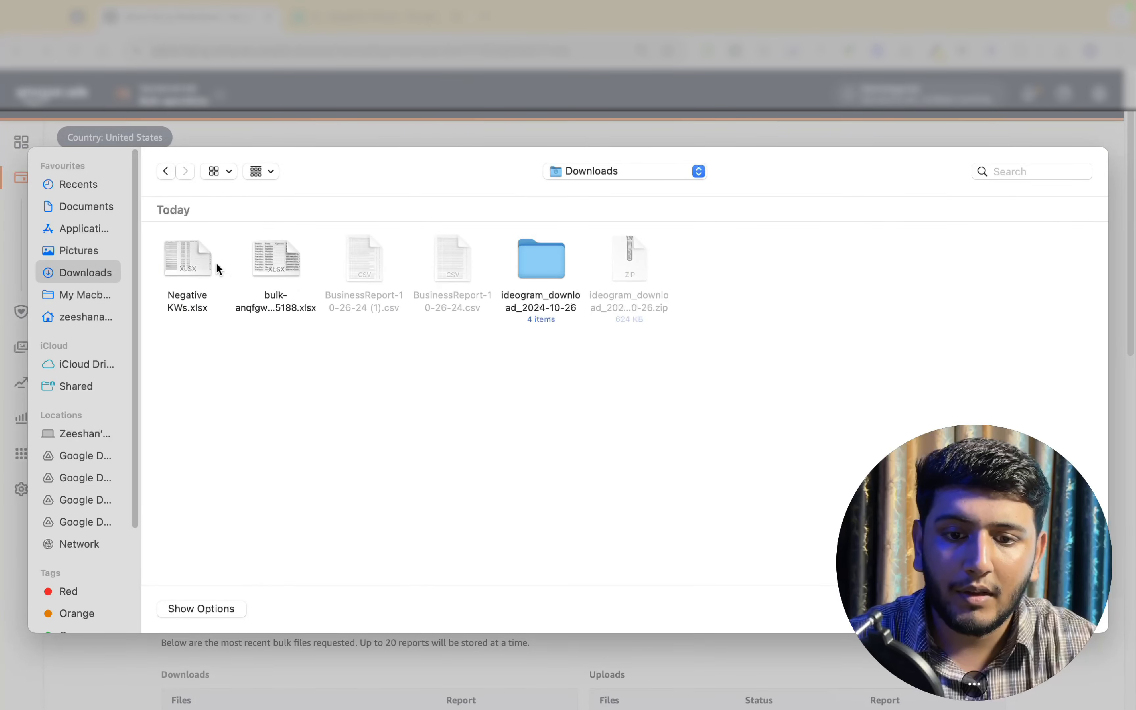
double_click(192, 255)
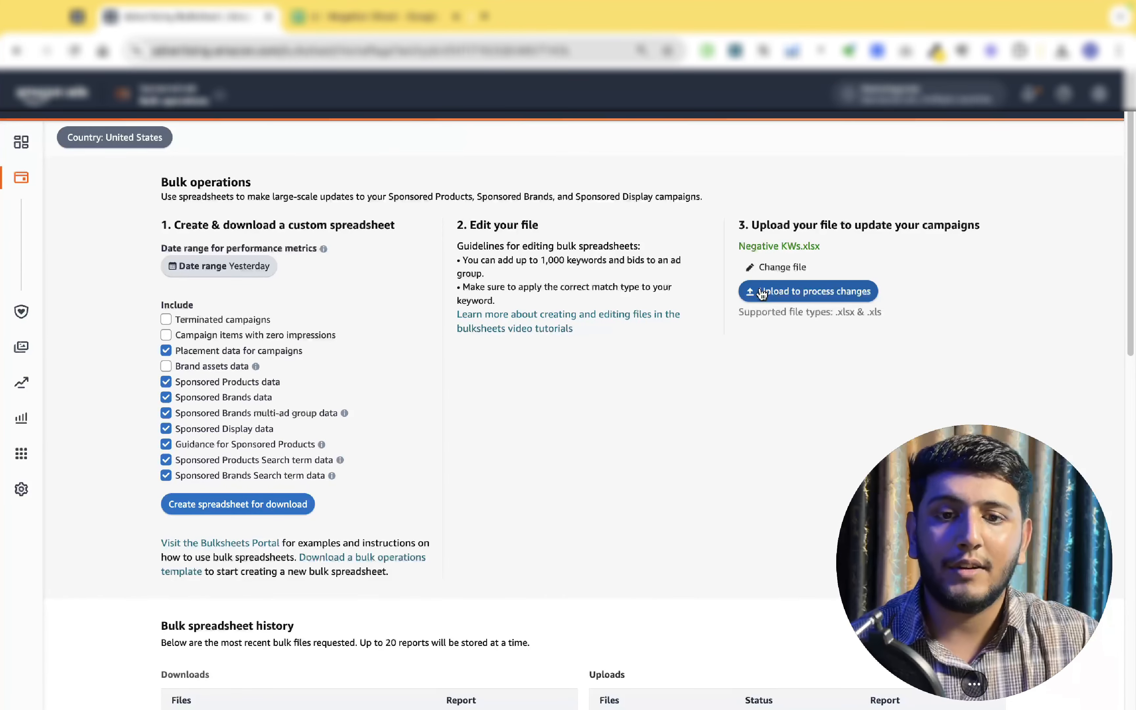
- Switch to the LI - Negation Sheet spreadsheet, look back over the Bulk File - SP sheet, and view the SP STR sheet
left_click(402, 17)
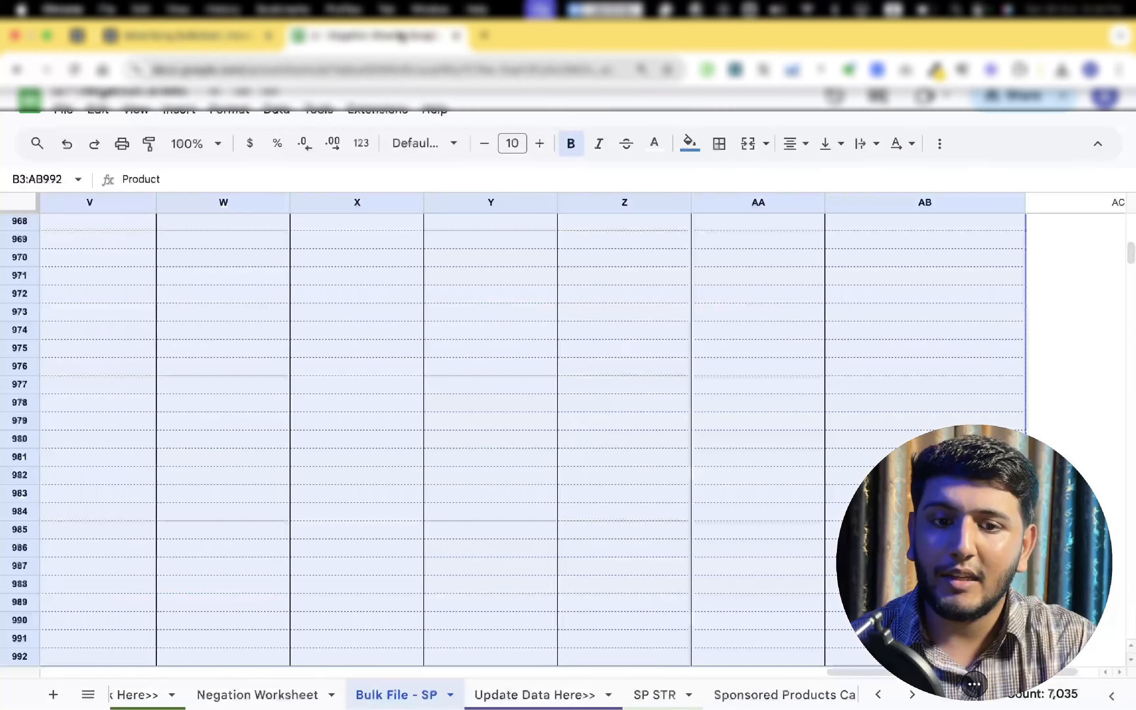
scroll(254, 287, "left", 15)
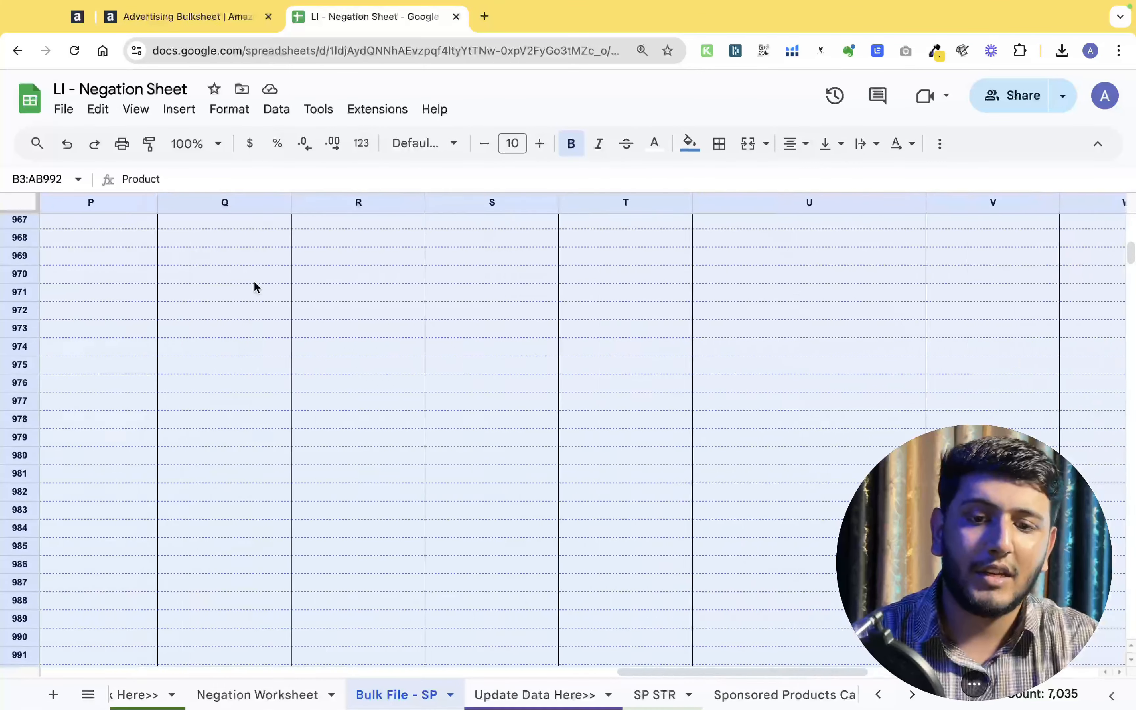
scroll(255, 286, "up", 3)
scroll(254, 286, "up", 20)
scroll(254, 287, "left", 10)
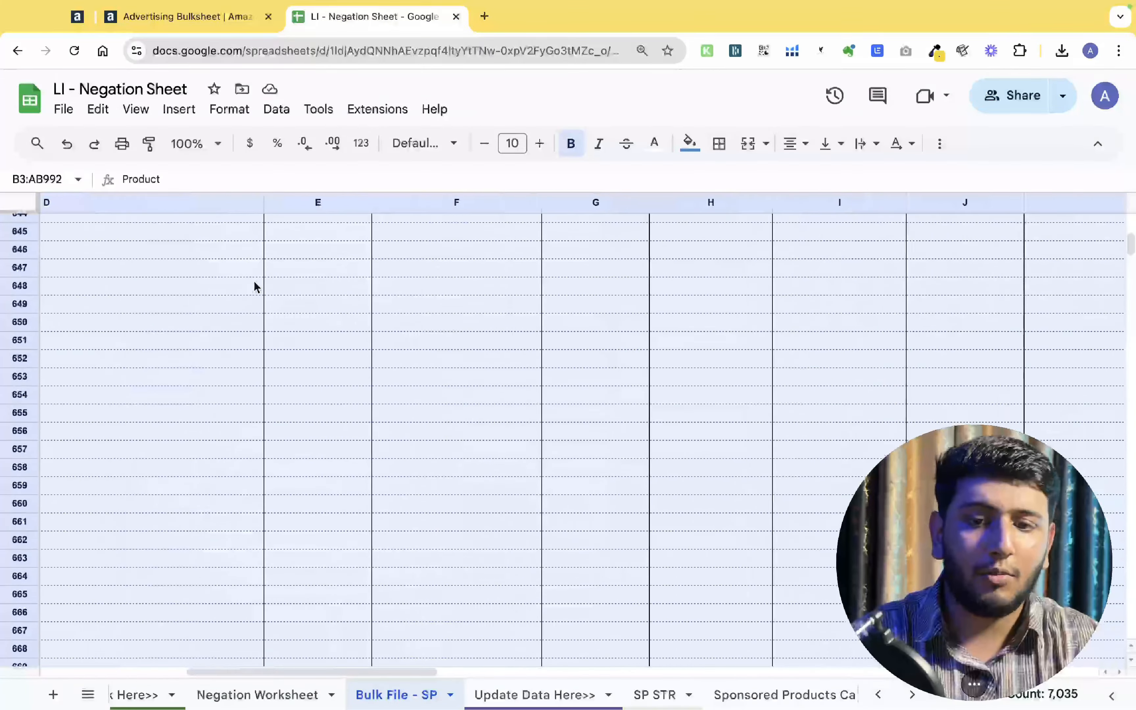
scroll(254, 287, "up", 5)
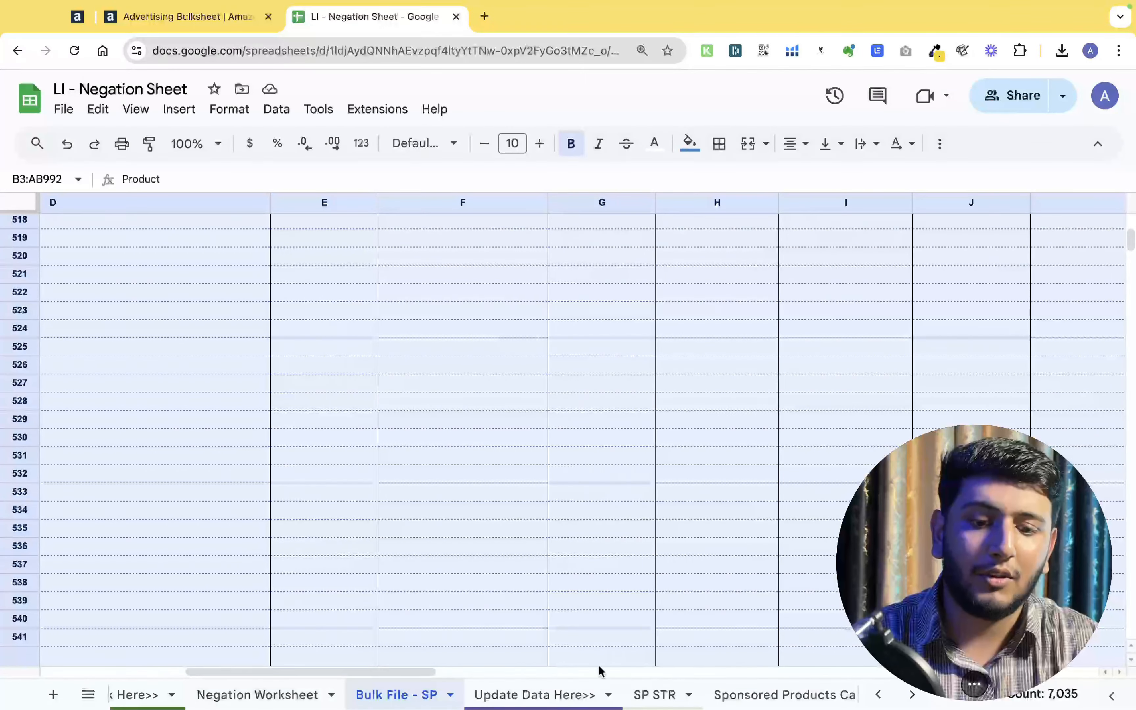
right_click(667, 700)
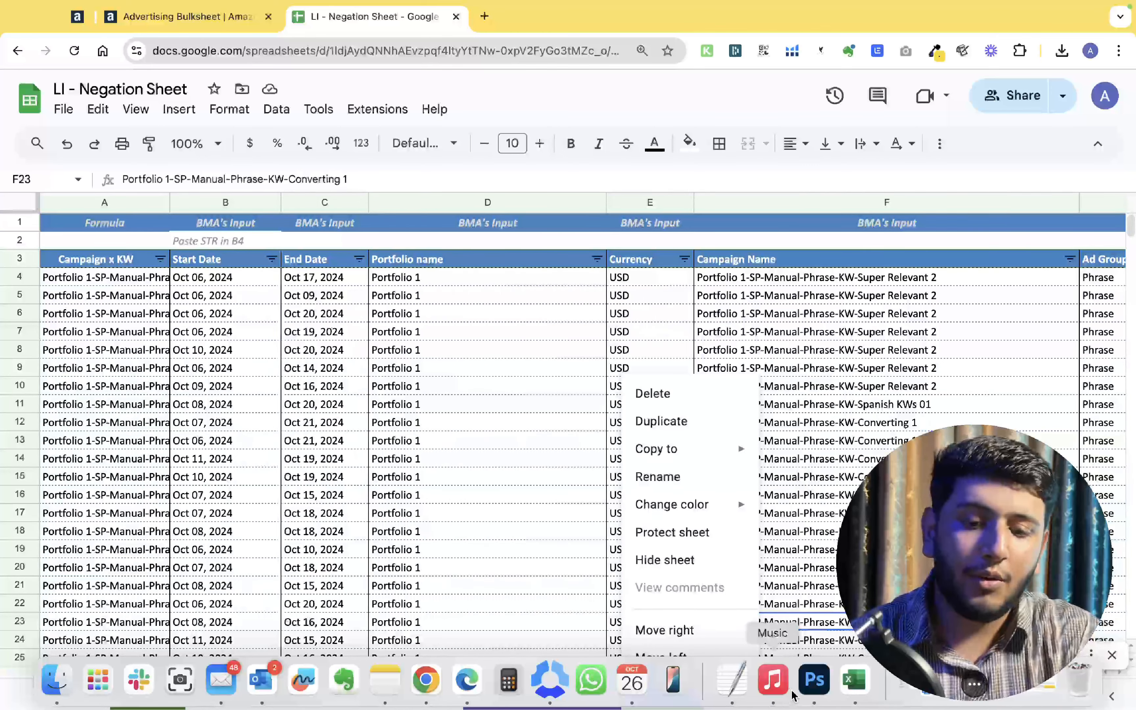
- Look at the Negation Worksheet and the Negation Dashboard, and open the Master Negation Data sheet
left_click(272, 685)
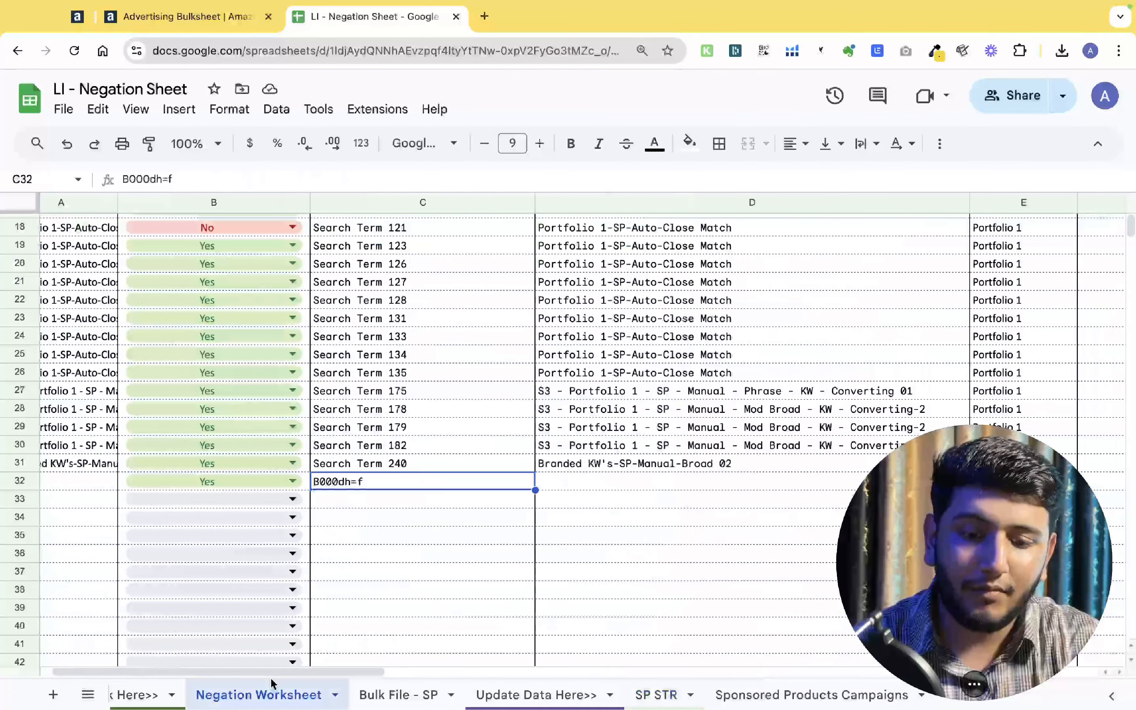
scroll(359, 695, "left", 5)
scroll(359, 695, "left", 2)
left_click(362, 693)
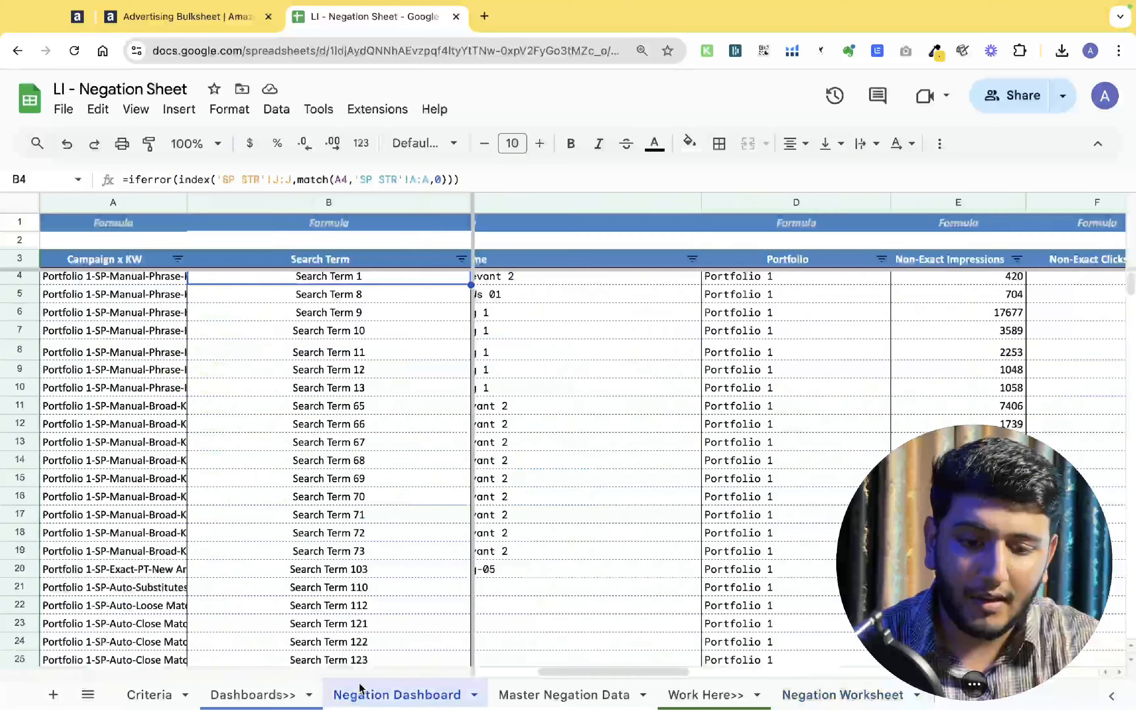
left_click(543, 689)
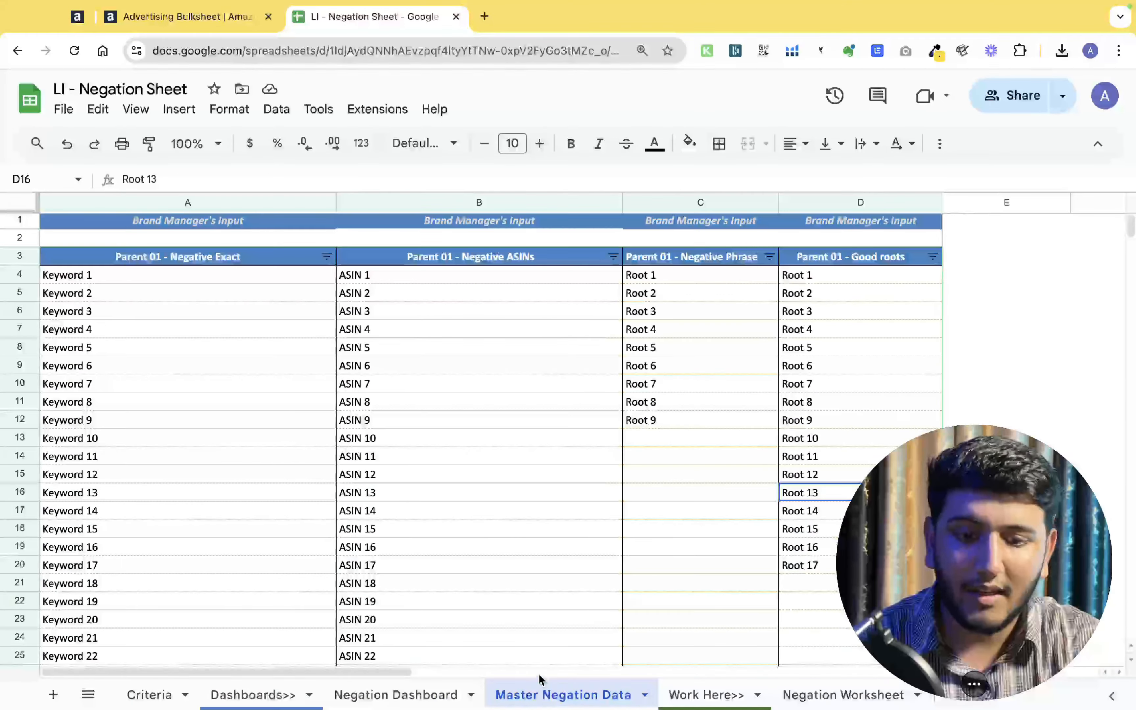
- Examine the Parent 01 Negative ASINs header and the first entries of the Negative Exact keyword list
left_click(407, 287)
left_click(388, 276)
key("Up")
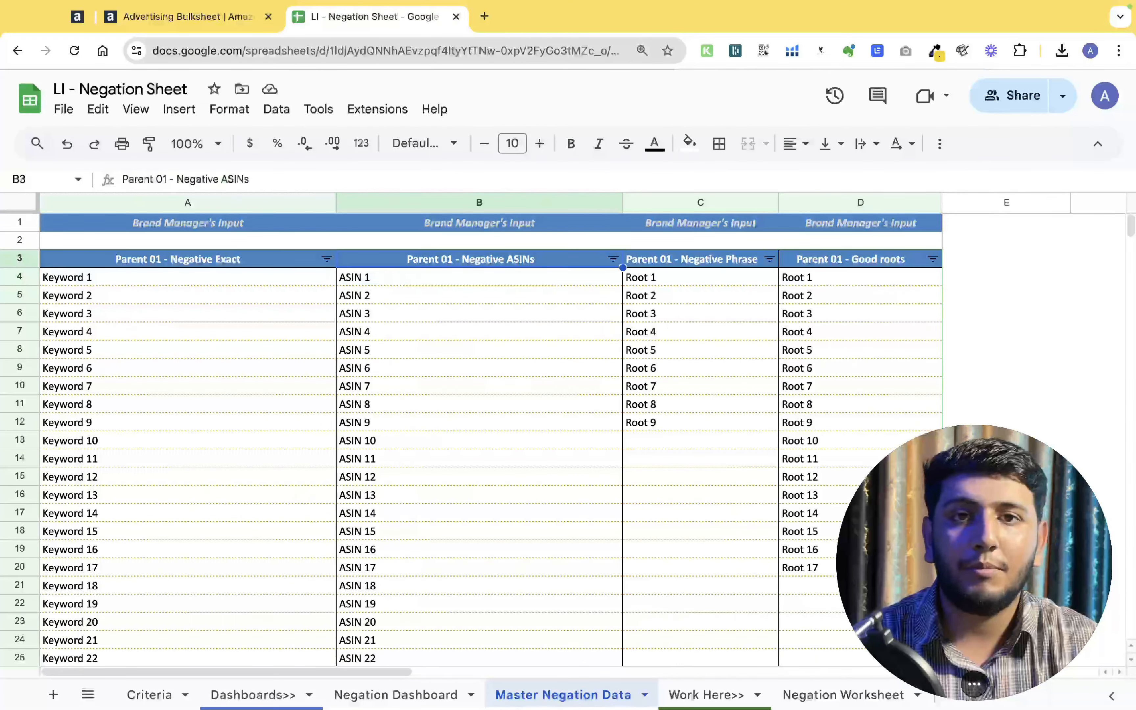
key("Left")
key("Down")
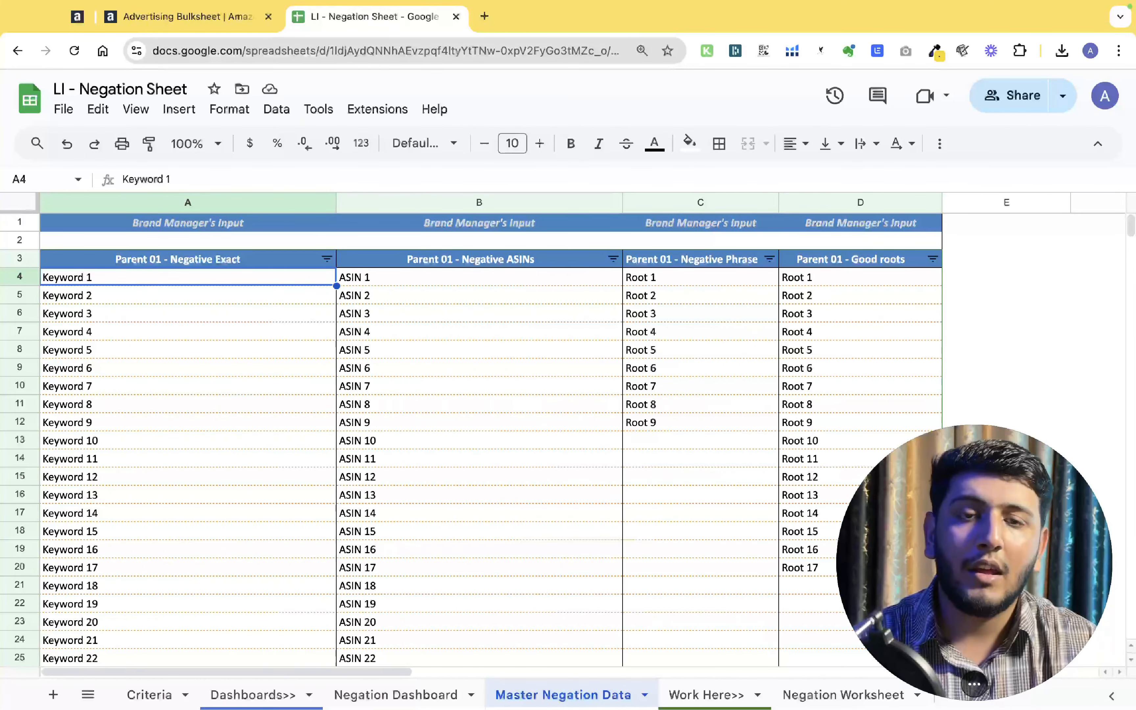
key("Down")
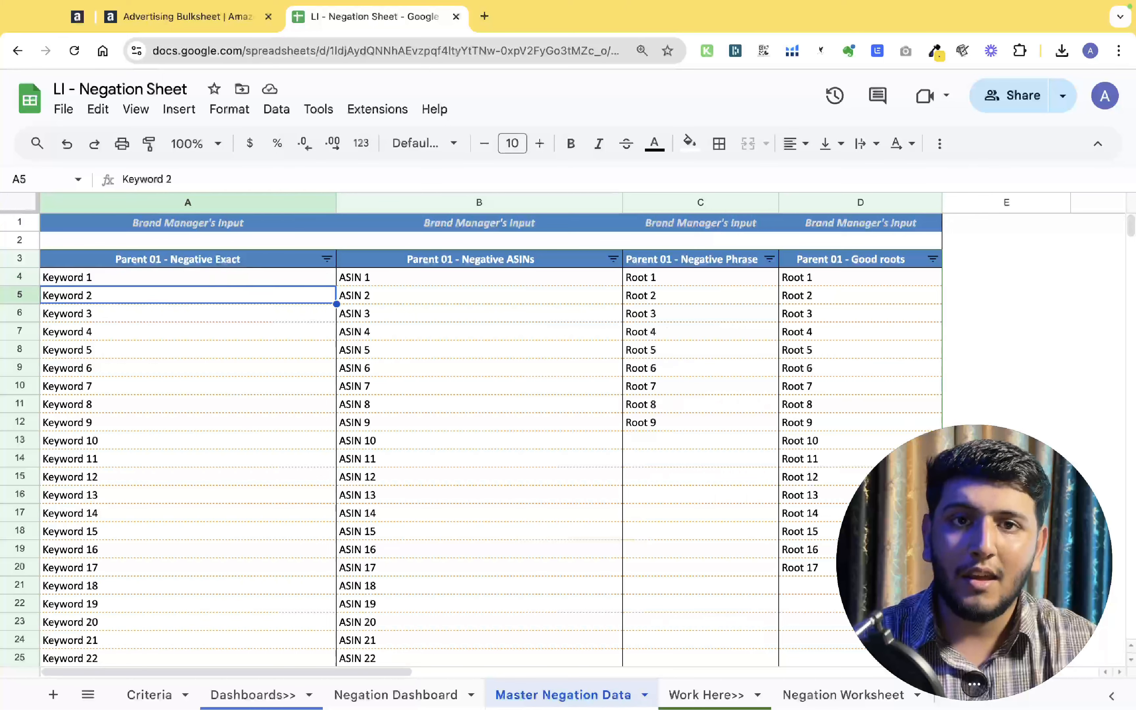
key("Up")
key("Down")
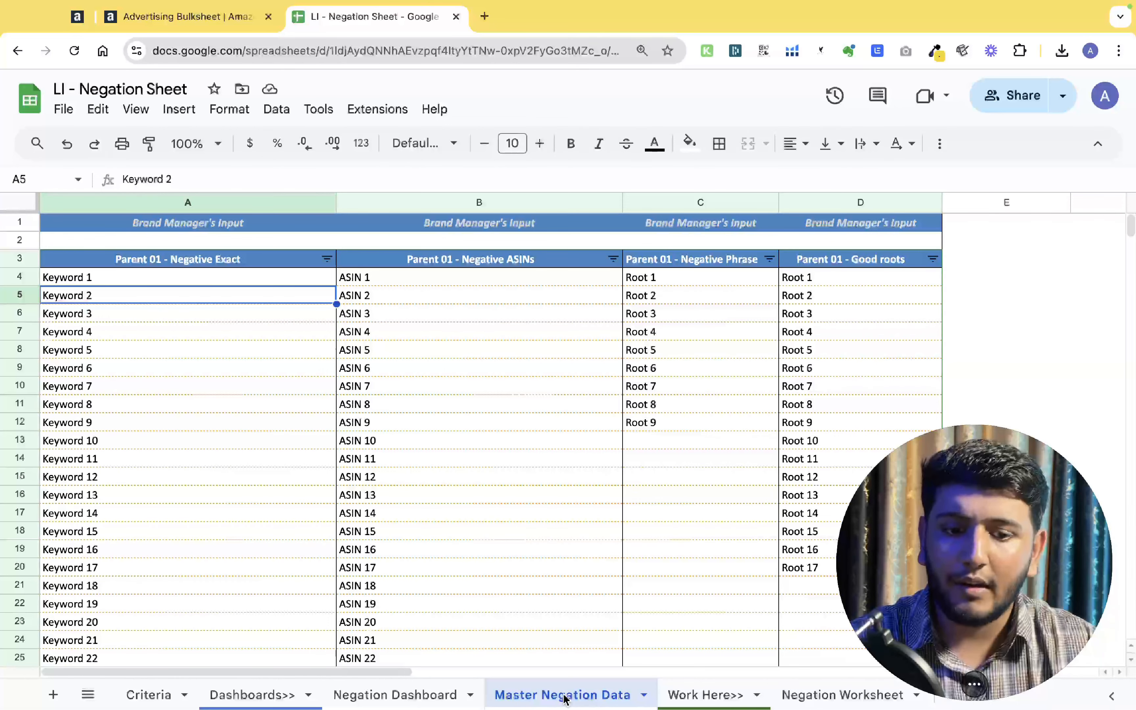
- Examine the Parent 01 Negative ASINs, Negative Phrase and Good roots lists in the master negation data
left_click(454, 305)
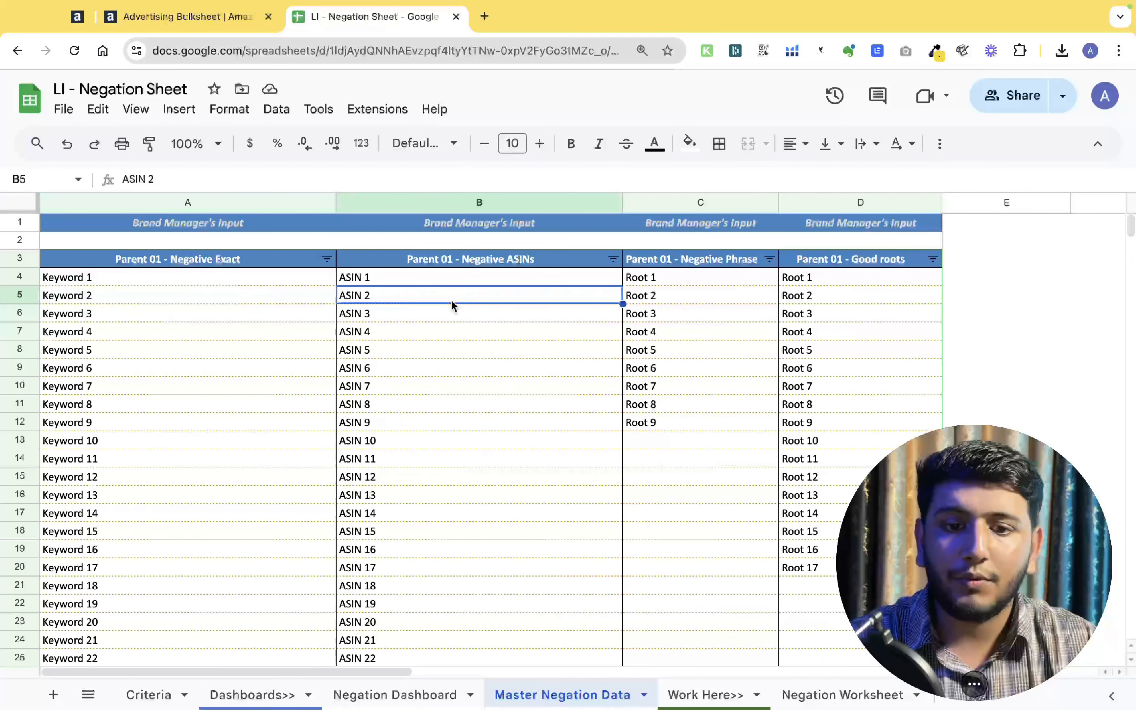
scroll(453, 305, "right", 1)
scroll(469, 303, "right", 1)
left_click(611, 281)
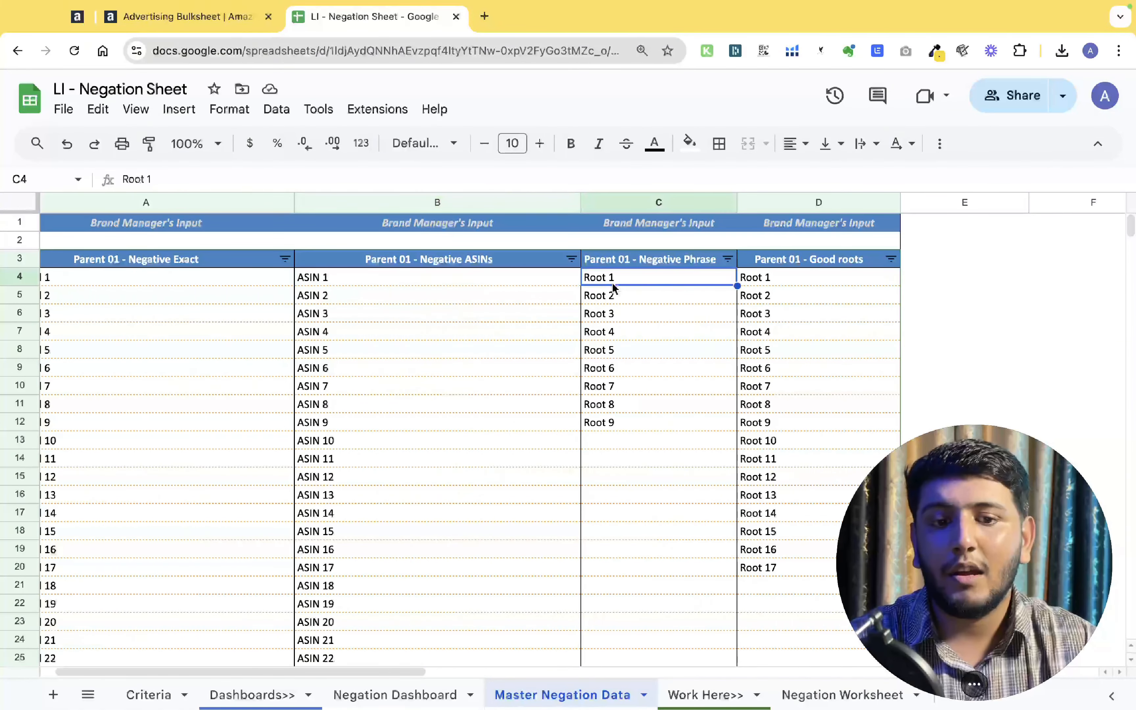
key("Up")
key("Down")
key("Down")
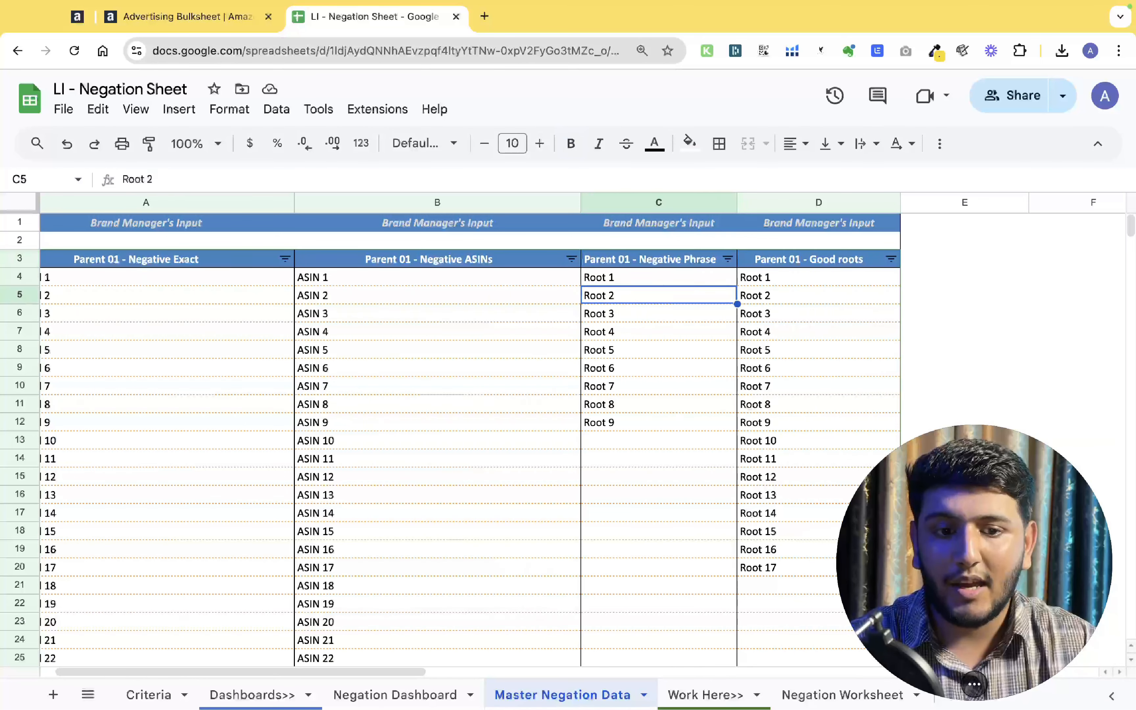
key("Up")
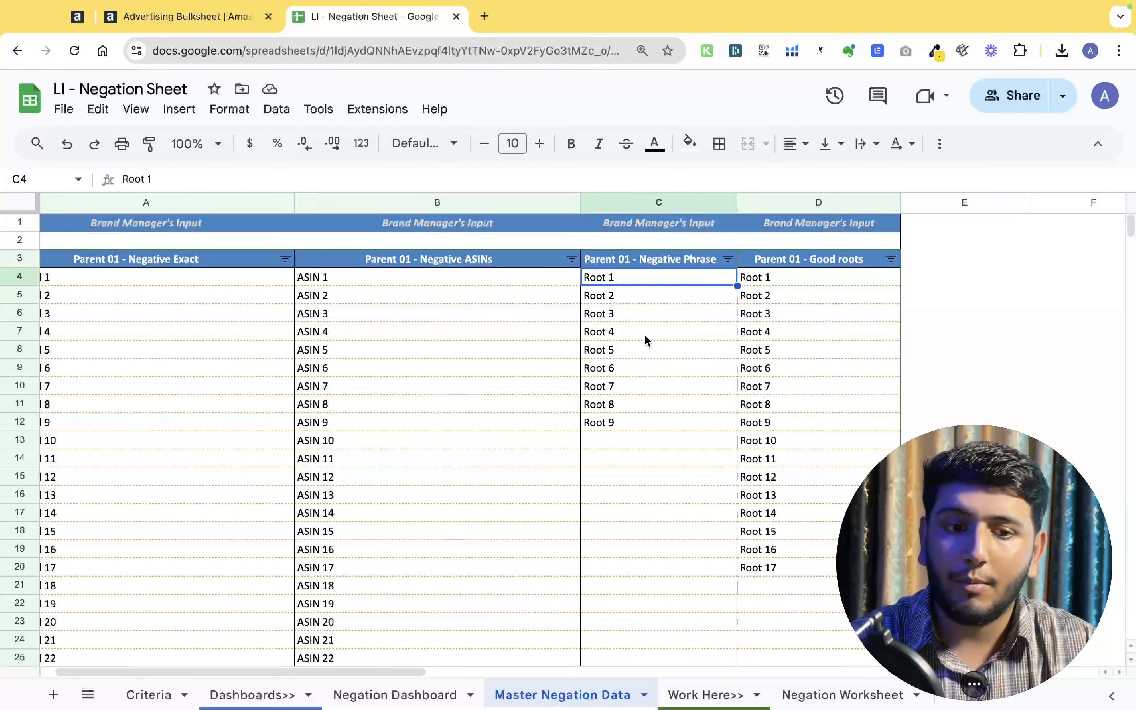
left_click_drag(617, 278, 614, 368)
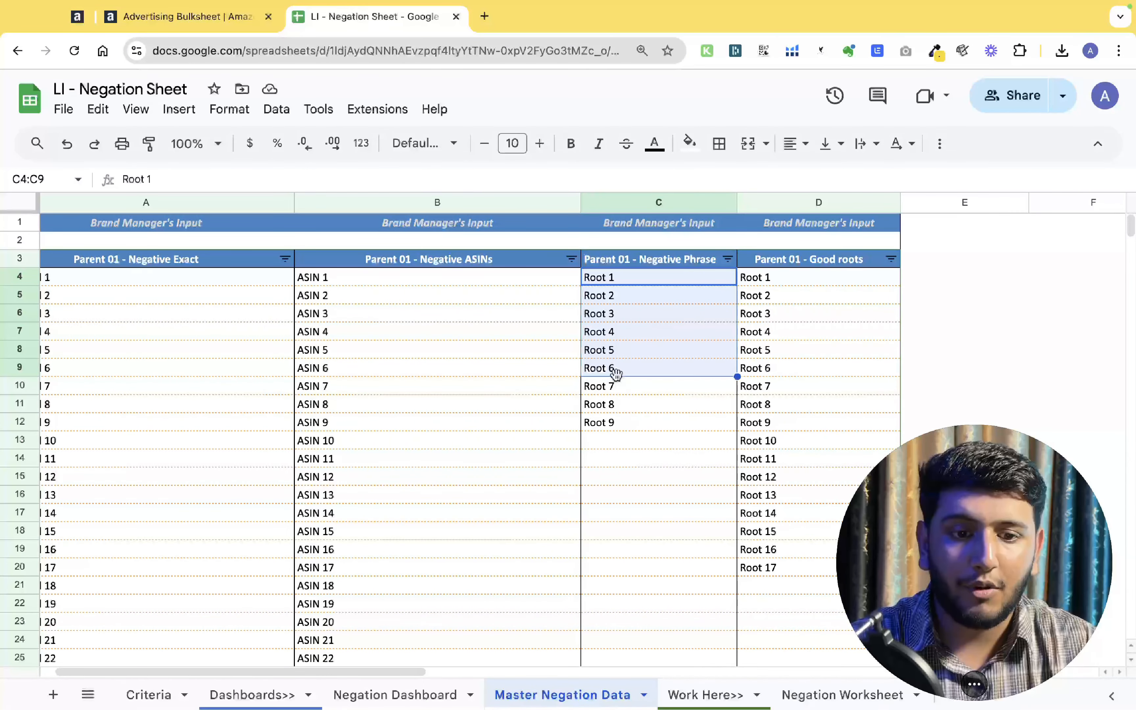
left_click(815, 279)
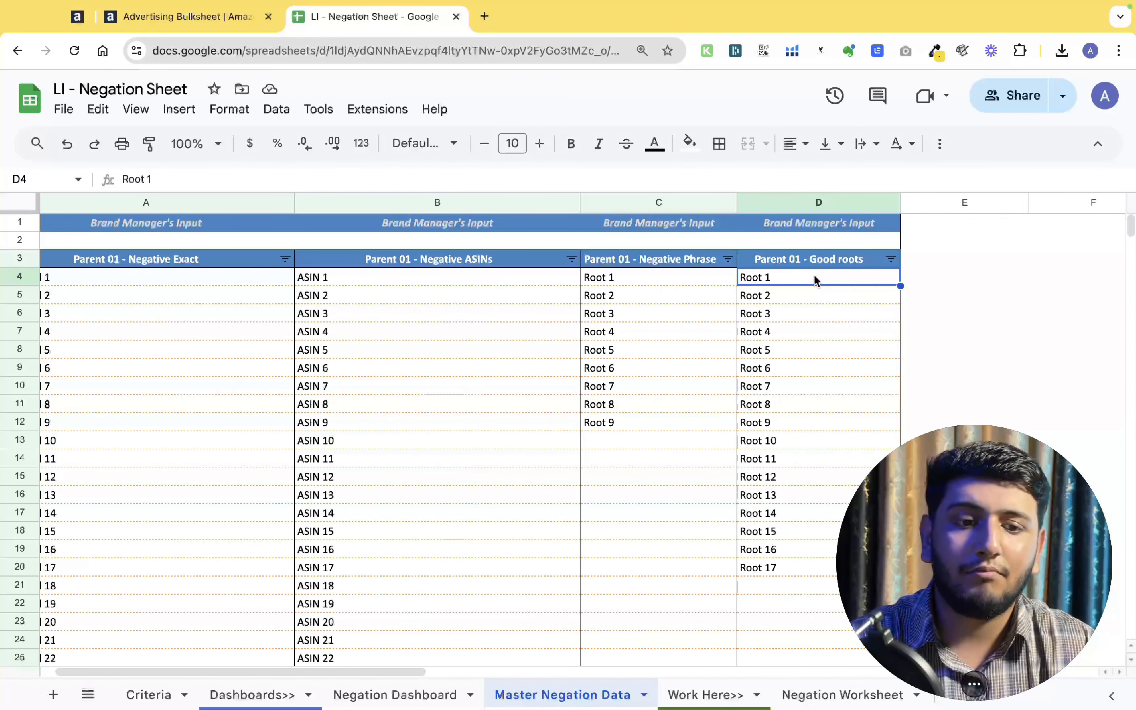